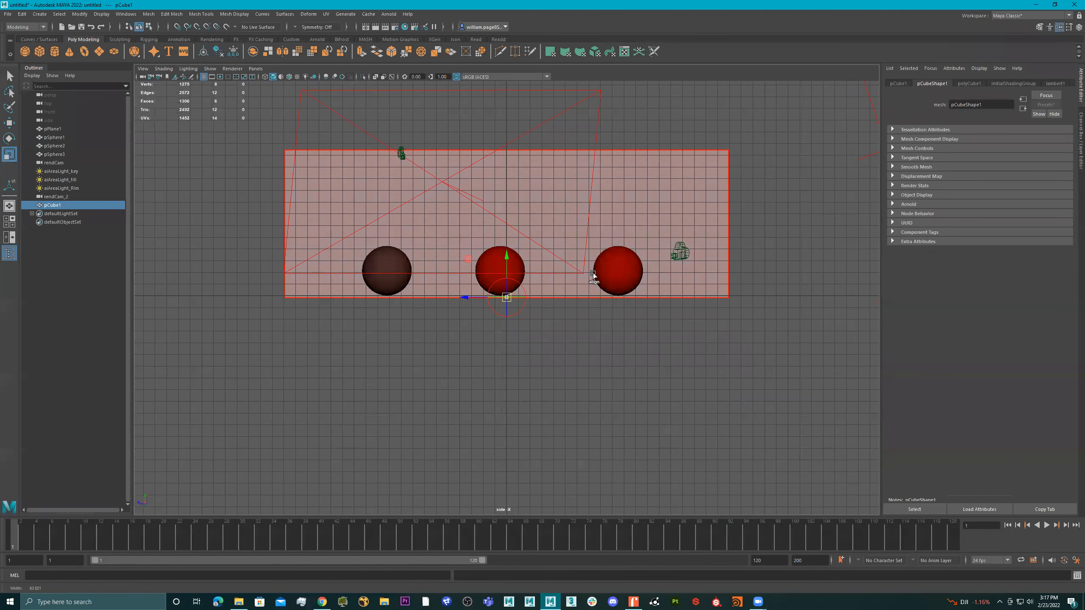
# Fine-tune the back wall's pivot point vertically to its bottom edge in the side view
pyautogui.scroll(5, 597, 271)
pyautogui.moveTo(505, 256)
pyautogui.mouseDown()
pyautogui.moveTo(481, 166)
pyautogui.moveTo(499, 258)
pyautogui.mouseUp()
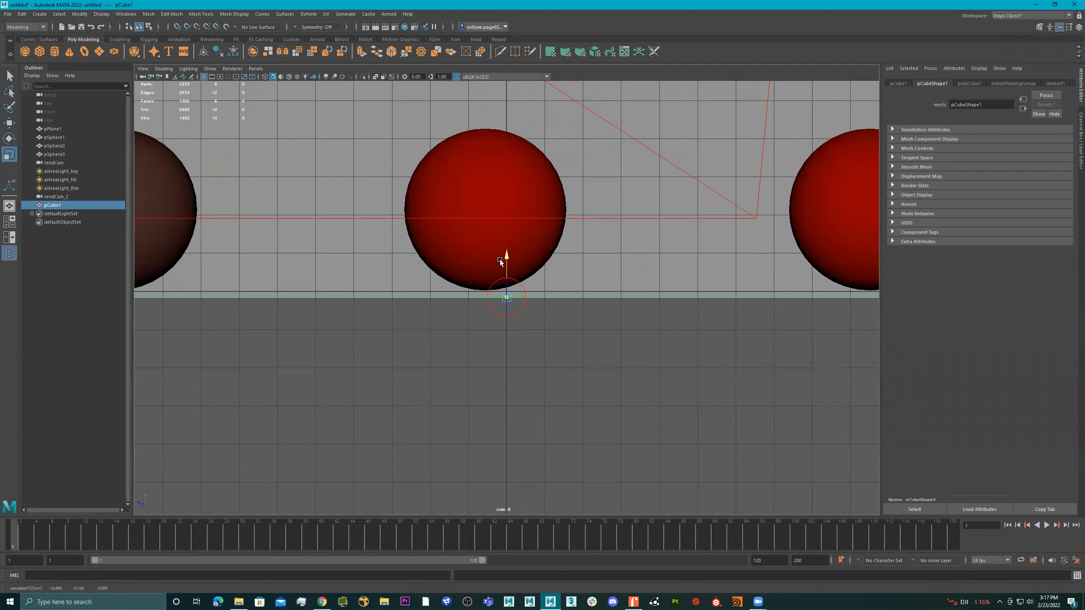
pyautogui.press('d')
pyautogui.scroll(-5, 640, 287)
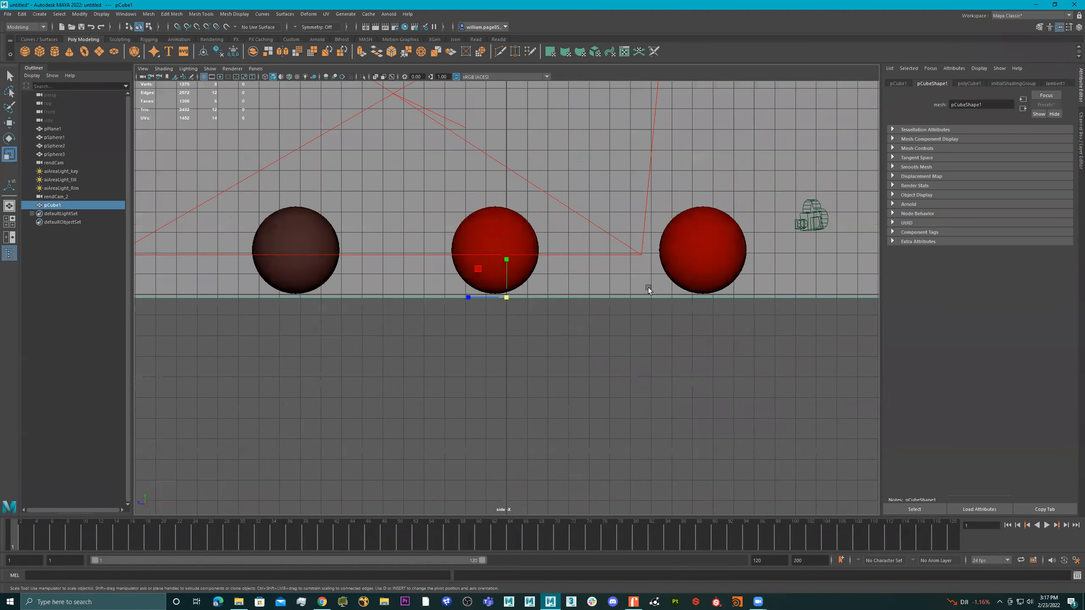
pyautogui.scroll(-4, 647, 287)
# Try moving the back wall upward with the Move tool and undo the move
pyautogui.press('e')
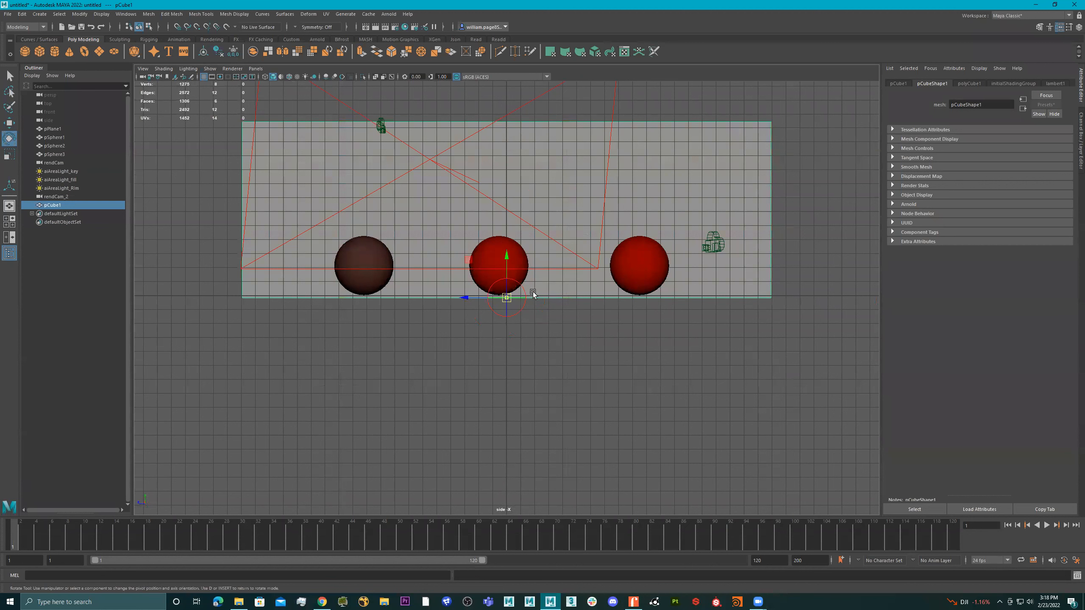
pyautogui.press('d')
pyautogui.press('d')
pyautogui.press('d')
pyautogui.press('d')
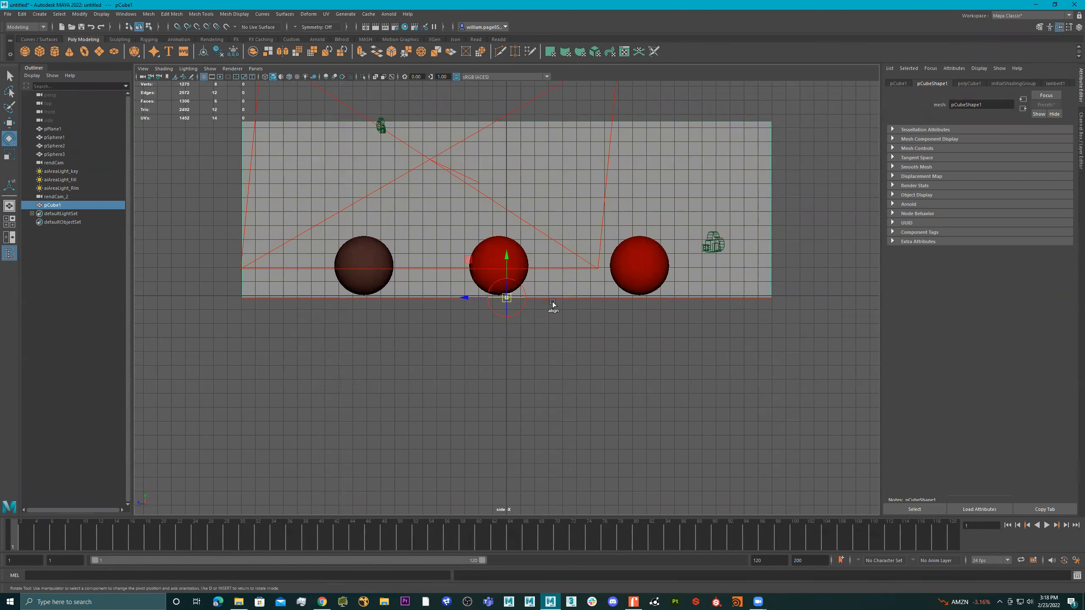
pyautogui.press('d')
pyautogui.press('w')
pyautogui.moveTo(507, 257); pyautogui.dragTo(505, 238)
pyautogui.hotkey('ctrl', 'z')
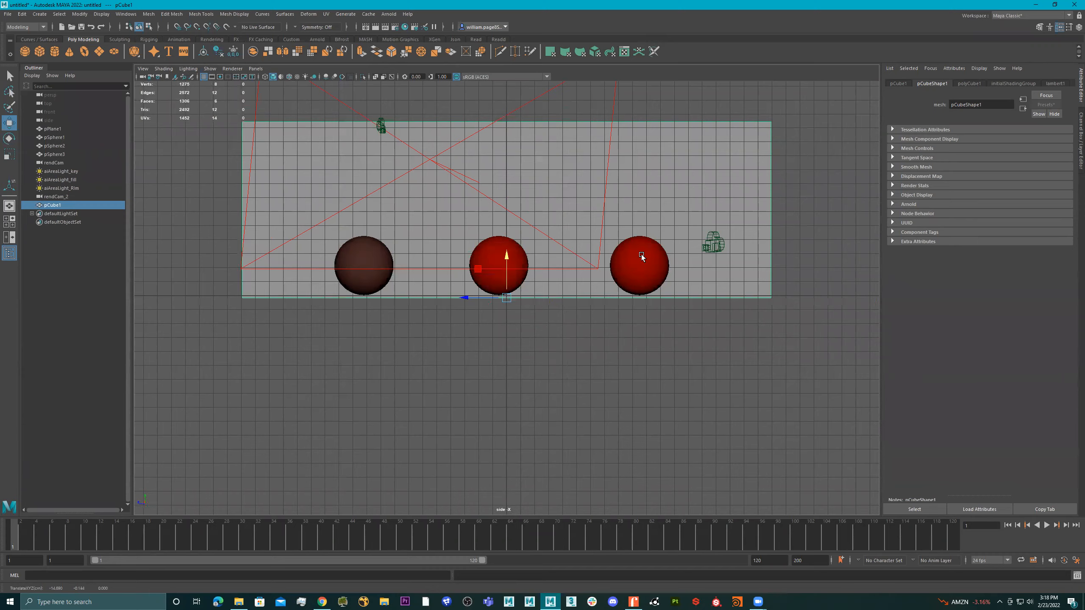
# Switch to the perspective view and check the scene in Arnold RenderView, closing the render window when done
pyautogui.press('space')
pyautogui.press('space')
pyautogui.moveTo(634, 250)
pyautogui.keyDown('alt'); pyautogui.mouseDown()
pyautogui.moveTo(617, 241)
pyautogui.moveTo(637, 242)
pyautogui.mouseUp(); pyautogui.keyUp('alt')
pyautogui.click(389, 14)
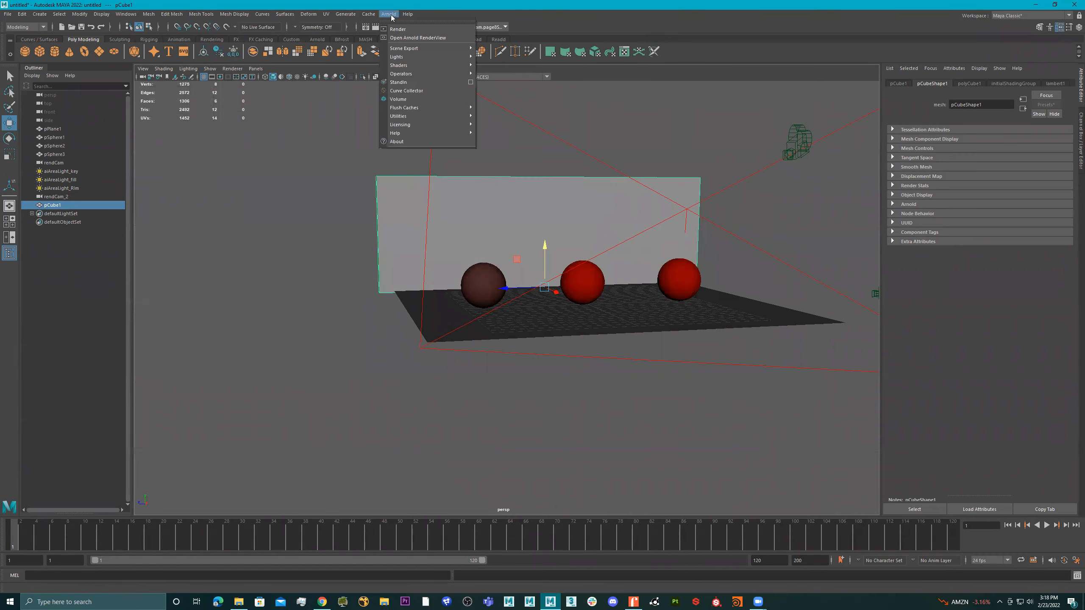
pyautogui.click(417, 38)
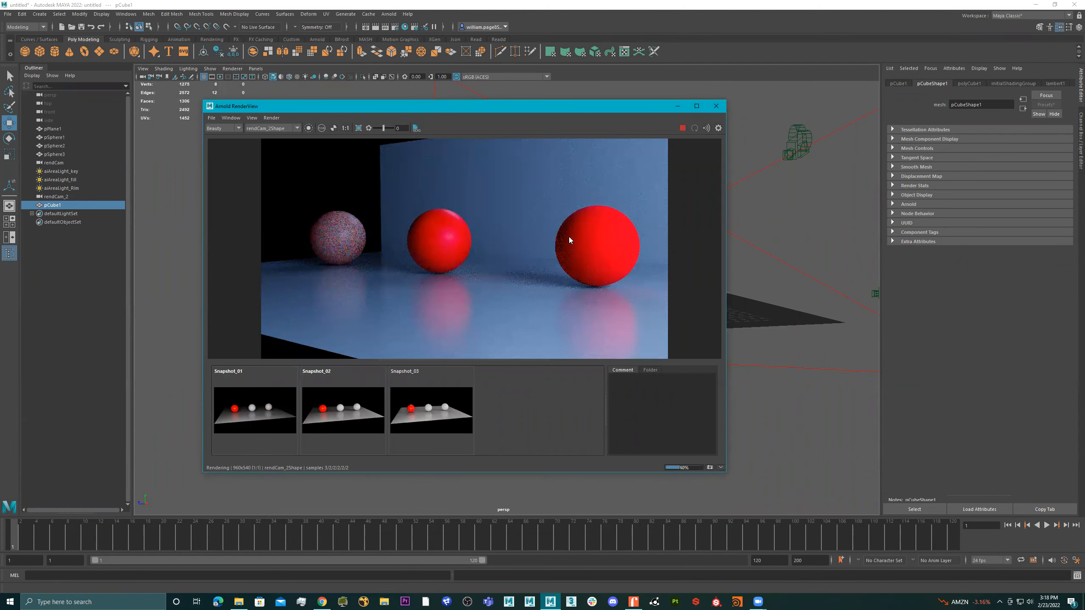
pyautogui.click(715, 106)
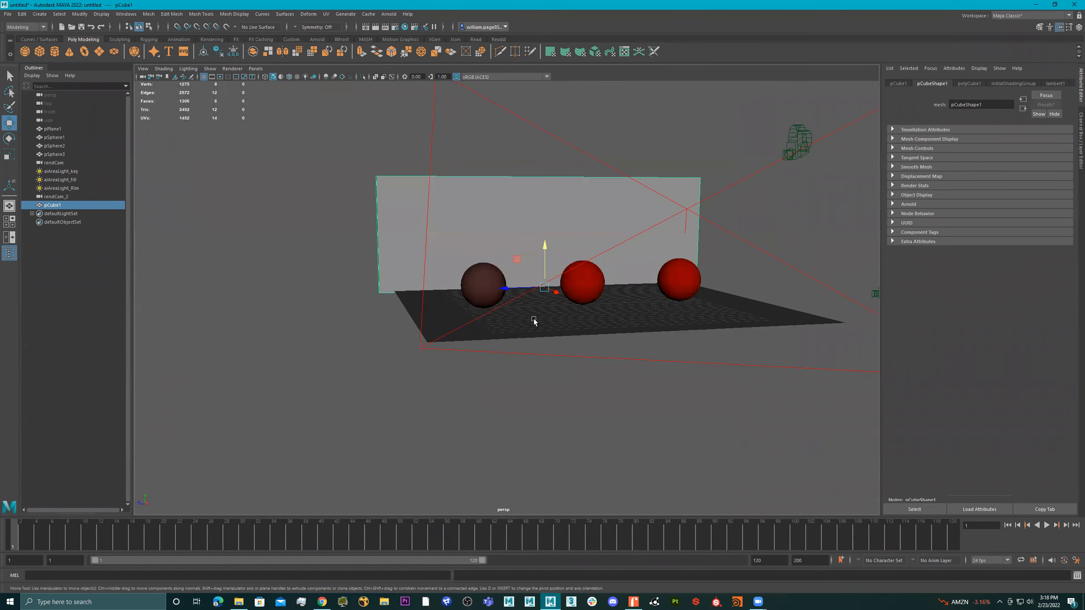
# Inspect the floor plane's material and assign that existing floor material to the back wall
pyautogui.click(556, 318)
pyautogui.moveTo(539, 320); pyautogui.dragTo(549, 527, button='right')
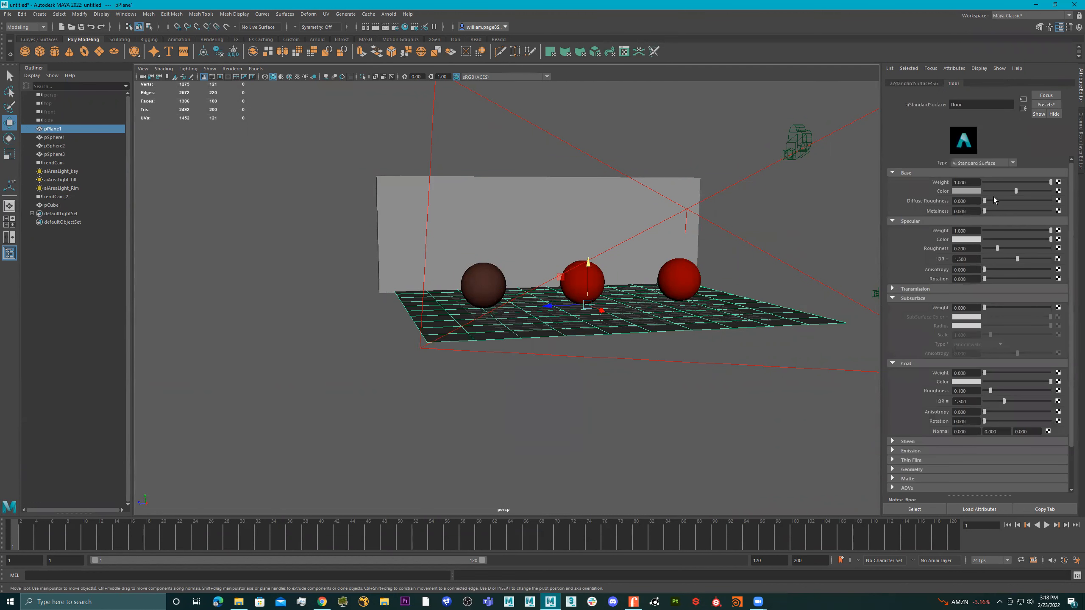
pyautogui.click(397, 210)
pyautogui.moveTo(403, 191); pyautogui.dragTo(471, 425, button='right')
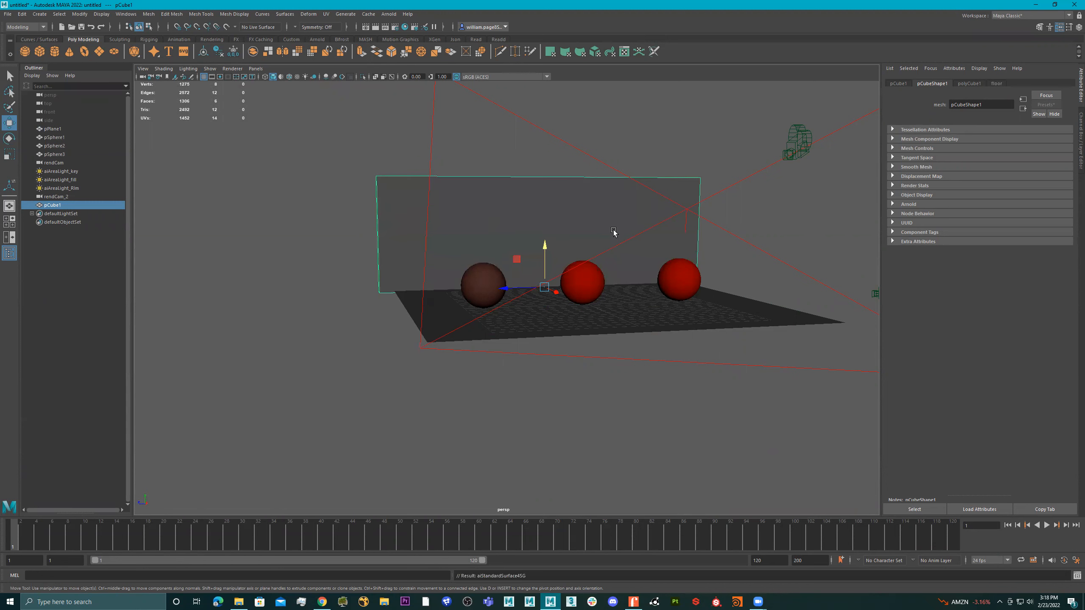
# View the floor and wall up close and check the wall's new material in Arnold RenderView
pyautogui.click(578, 316)
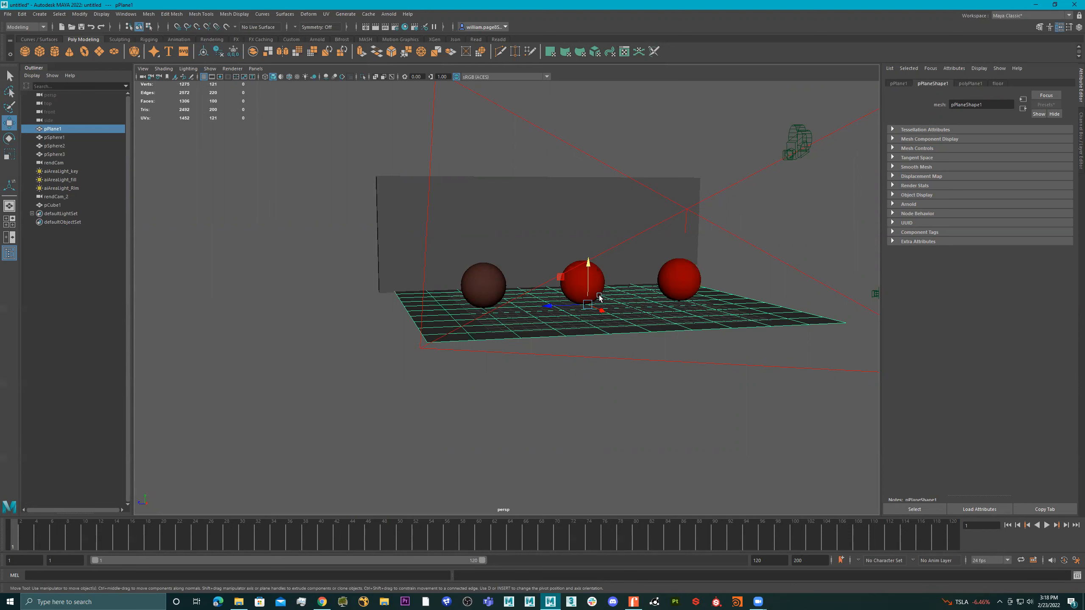
pyautogui.keyDown('alt'); pyautogui.moveTo(489, 205); pyautogui.dragTo(572, 245); pyautogui.keyUp('alt')
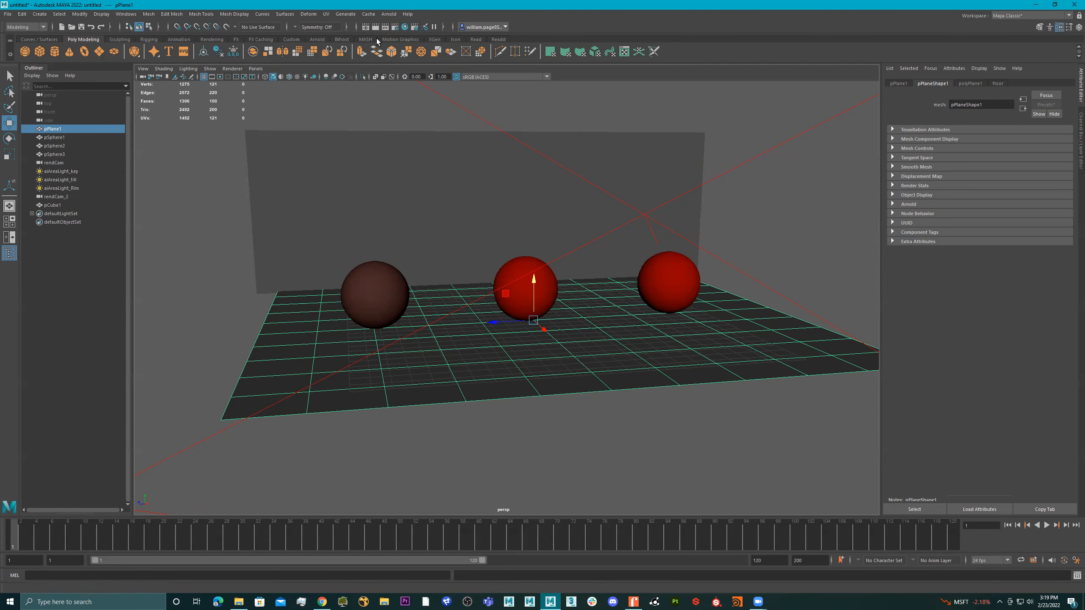
pyautogui.click(317, 39)
pyautogui.click(268, 52)
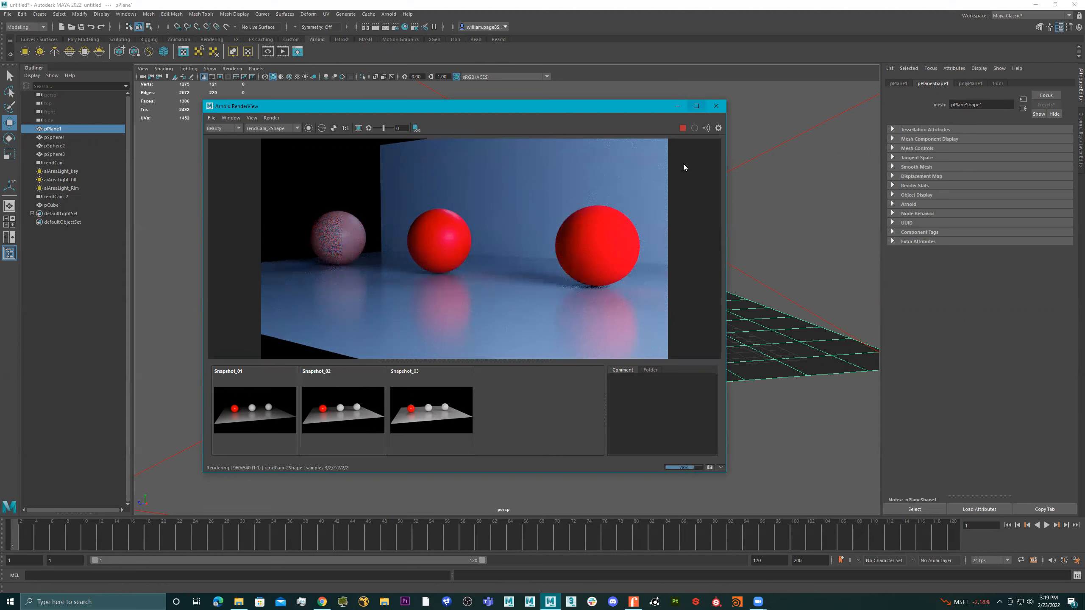
pyautogui.click(538, 197)
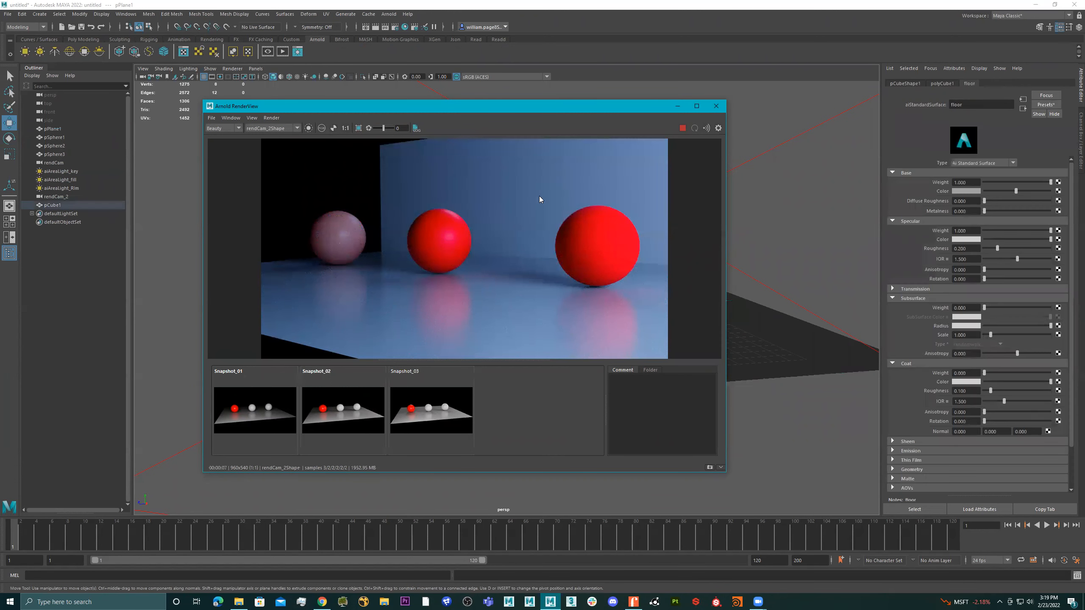
pyautogui.click(716, 106)
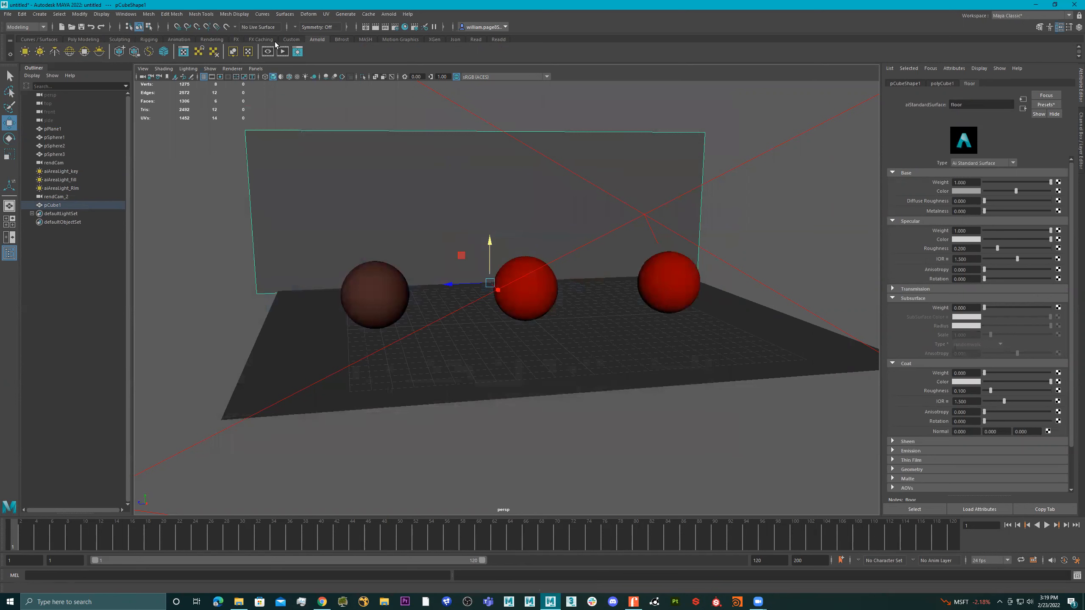
# Render the scene again and replace the middle sphere's medium material with the Blood preset
pyautogui.click(283, 52)
pyautogui.click(428, 245)
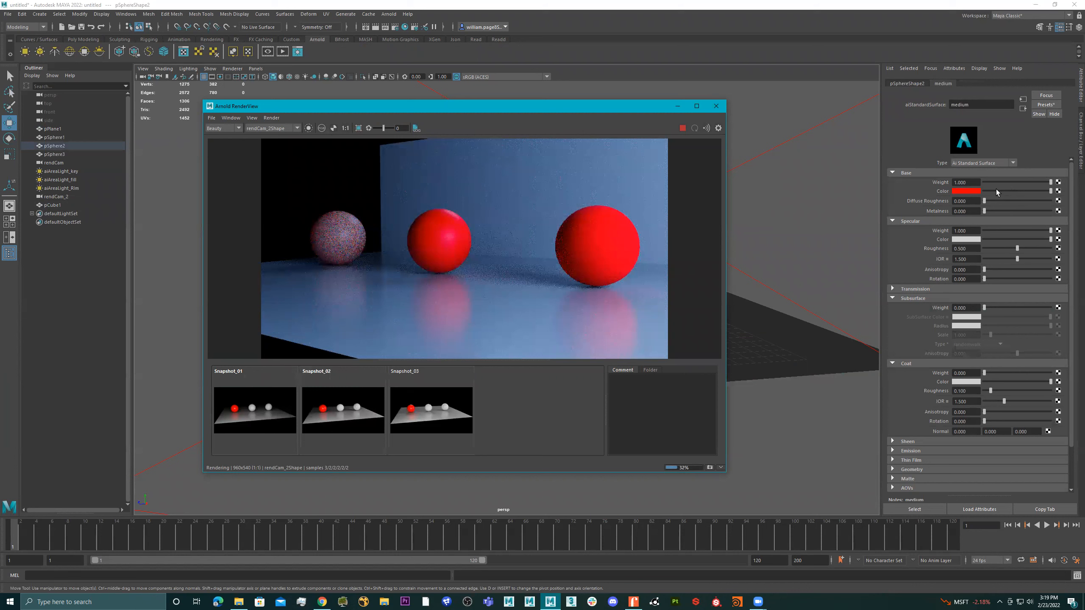
pyautogui.click(1054, 106)
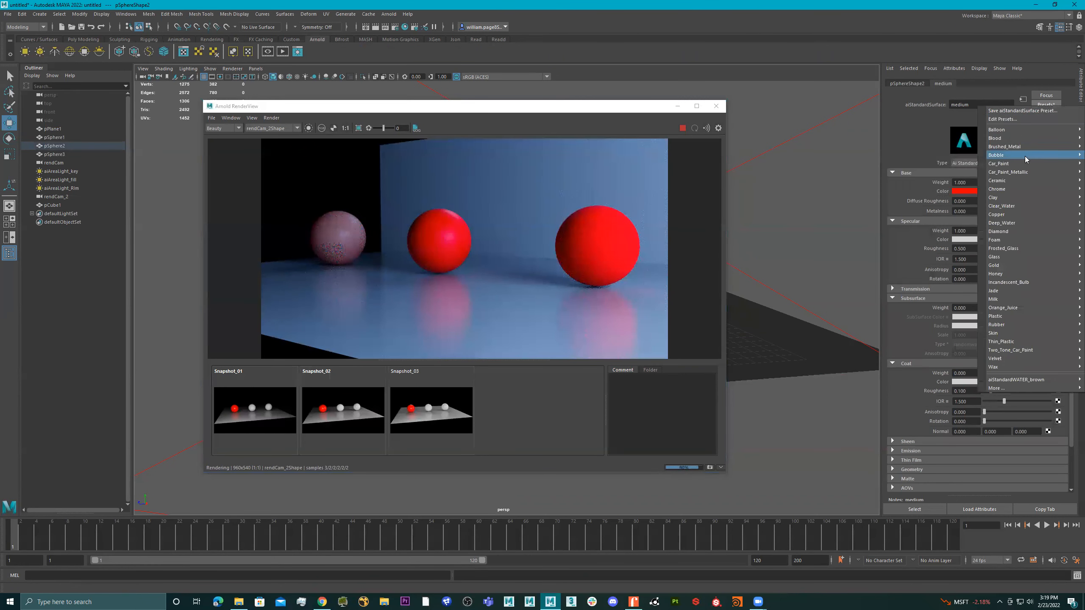
pyautogui.moveTo(1014, 140)
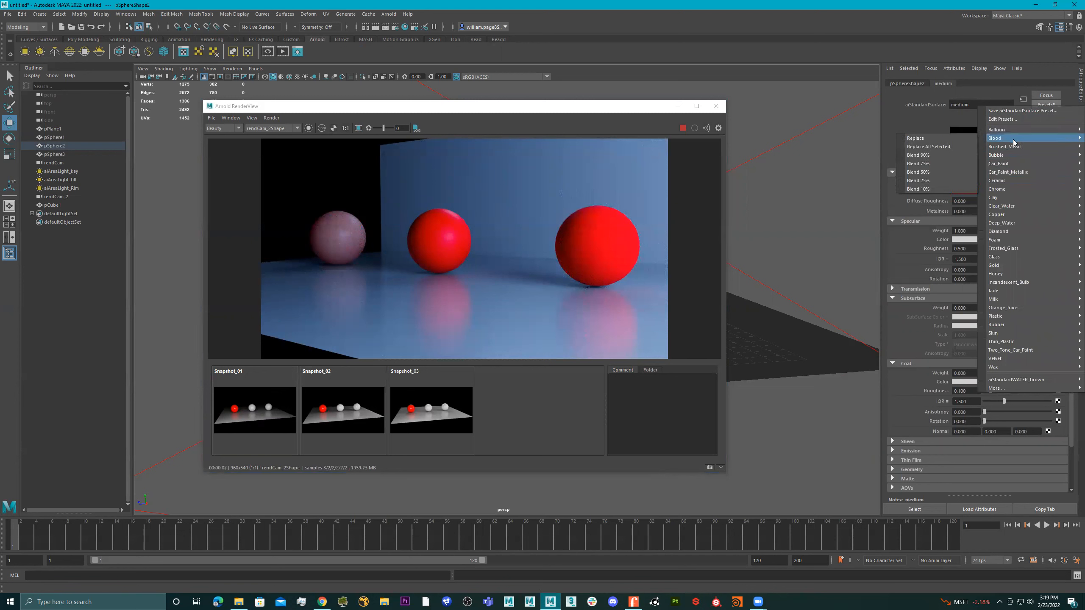
pyautogui.click(948, 138)
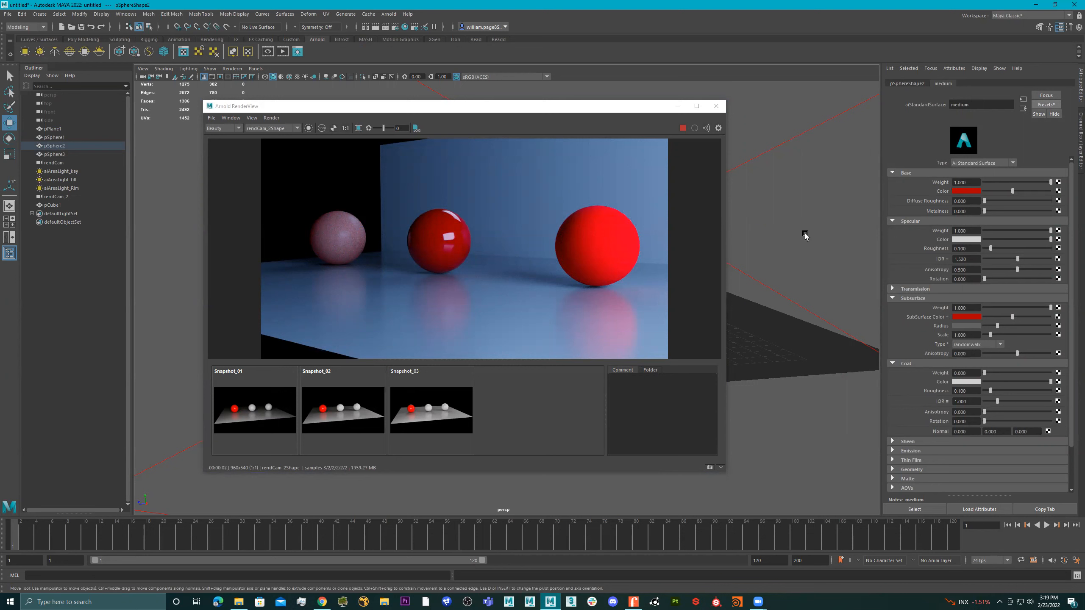
pyautogui.click(1045, 105)
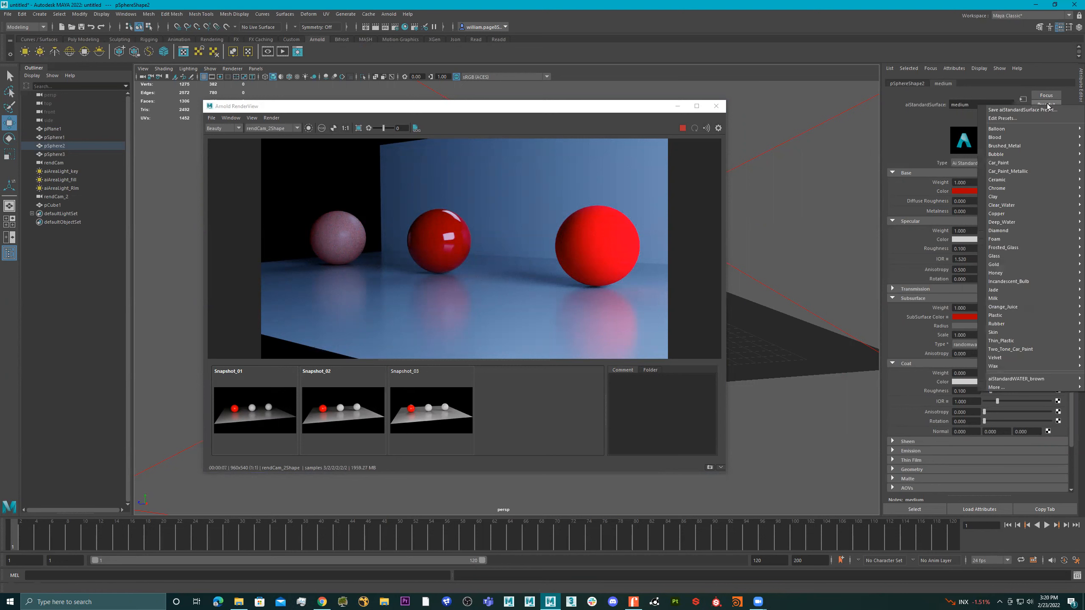
pyautogui.moveTo(1013, 298)
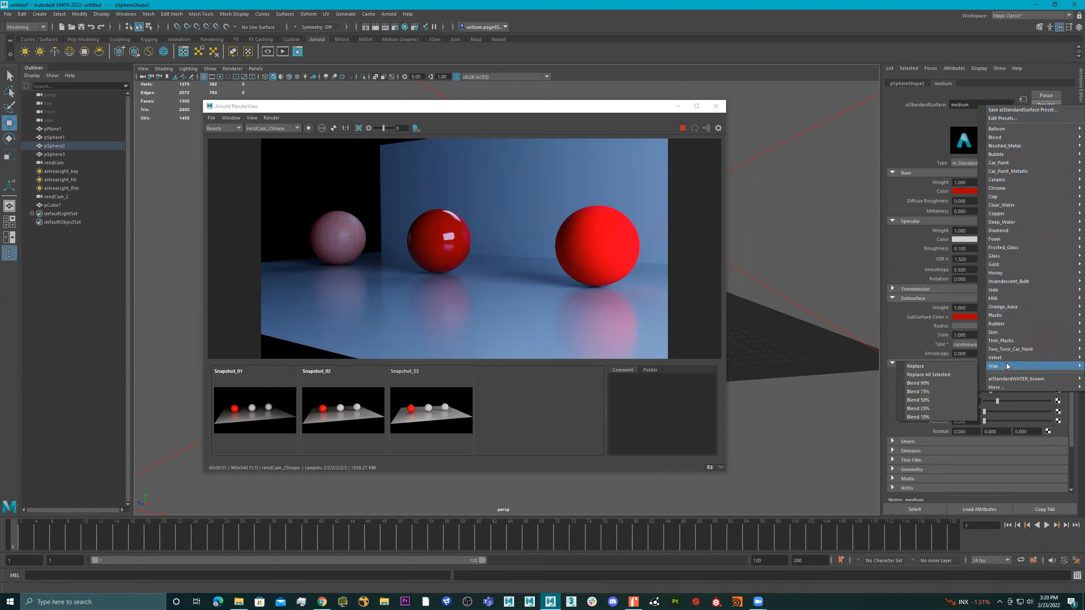
pyautogui.click(990, 57)
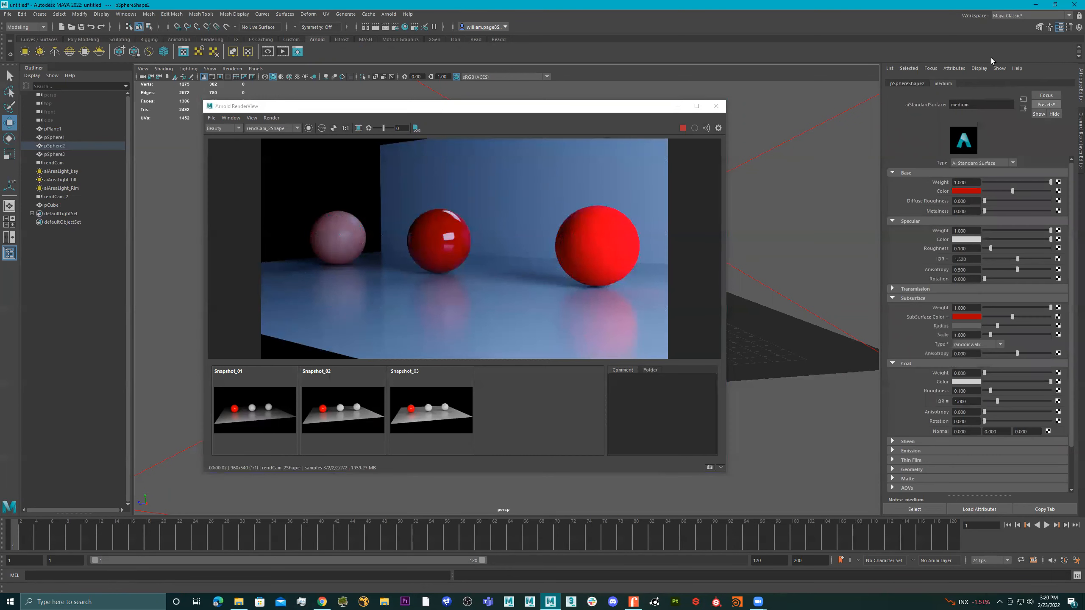
# Set both the base color and the subsurface color of the middle sphere's material to cyan
pyautogui.click(967, 191)
pyautogui.click(973, 192)
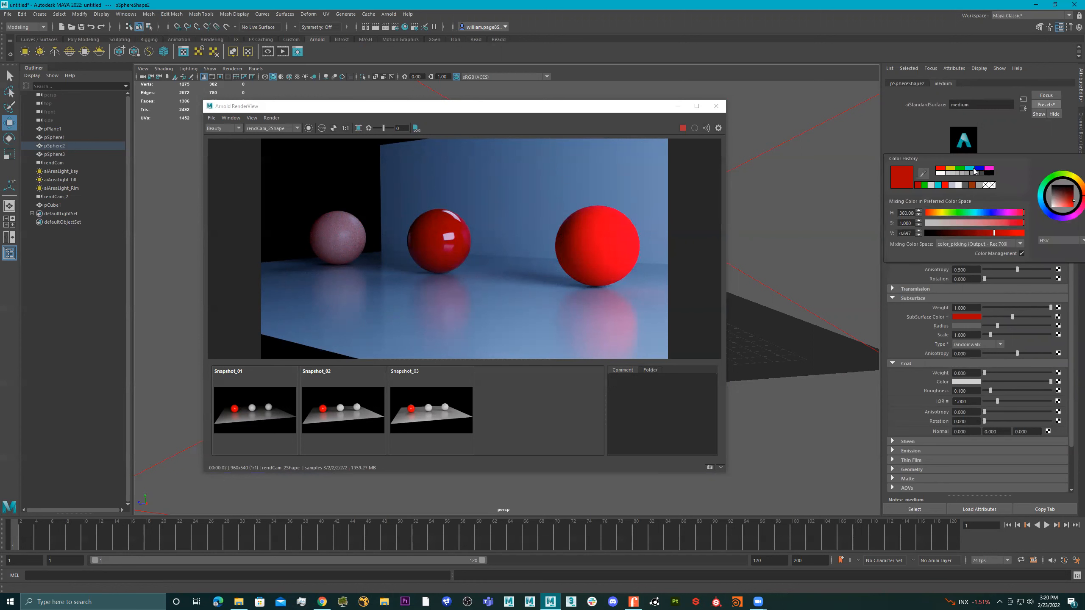
pyautogui.click(971, 170)
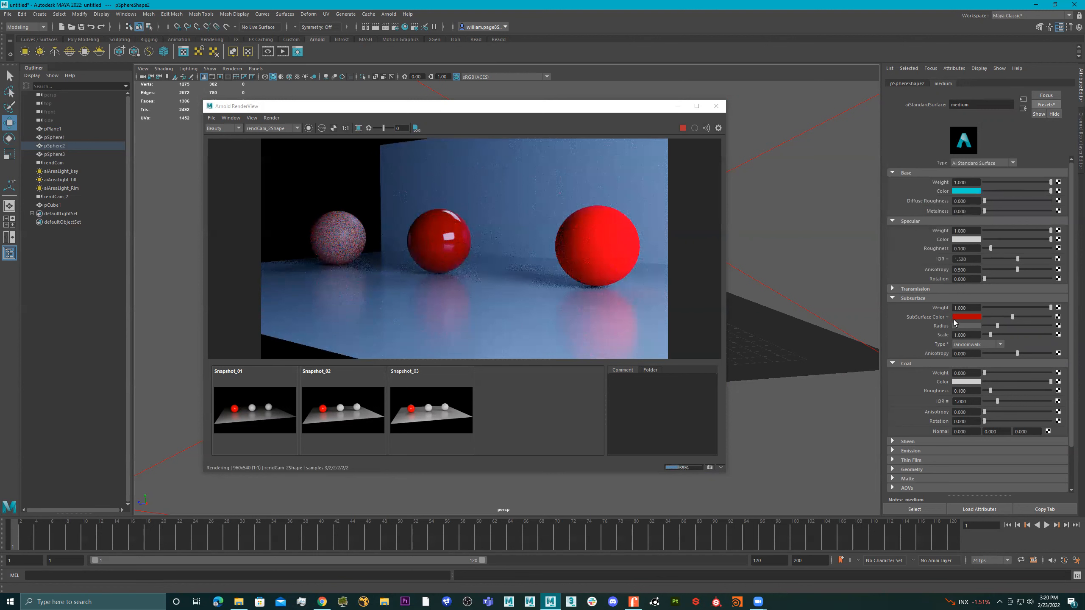
pyautogui.click(970, 318)
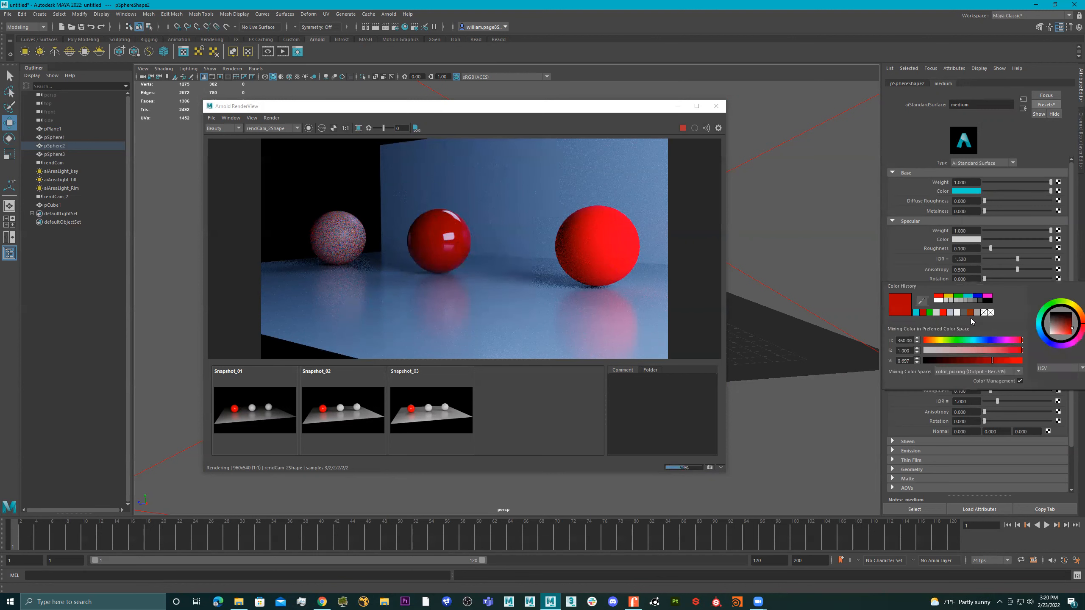
pyautogui.click(916, 312)
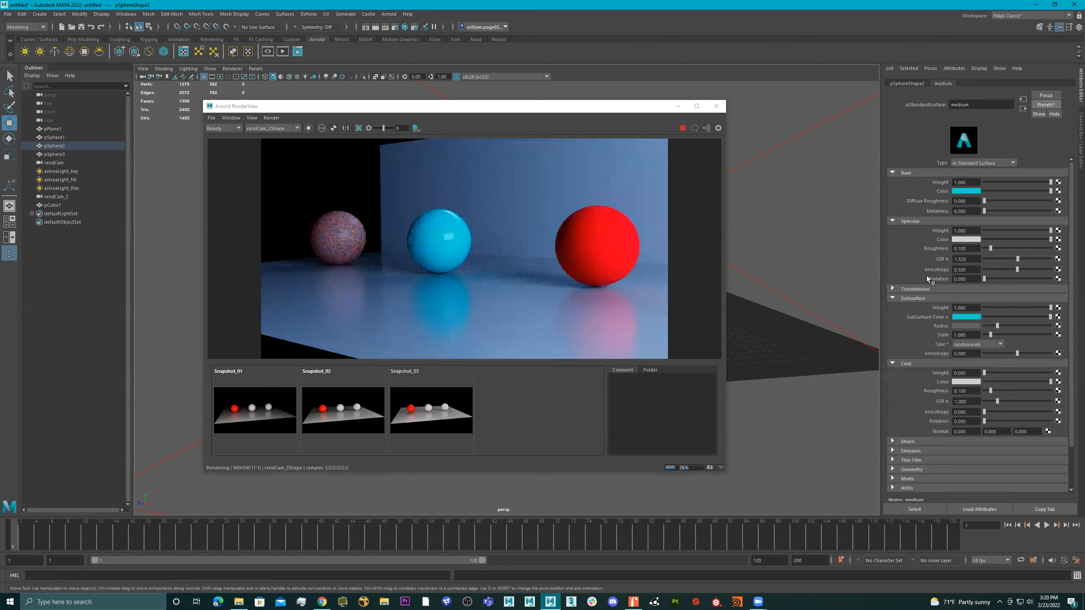
# Lighten the middle sphere's subsurface color to a pale cyan and darken its base color to teal
pyautogui.click(967, 316)
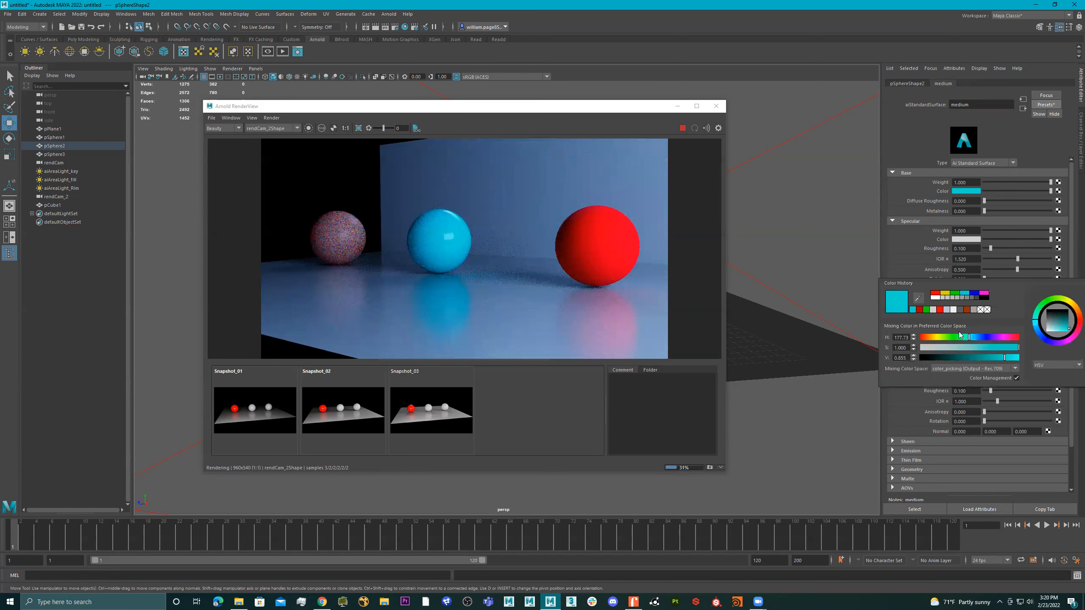
pyautogui.click(944, 346)
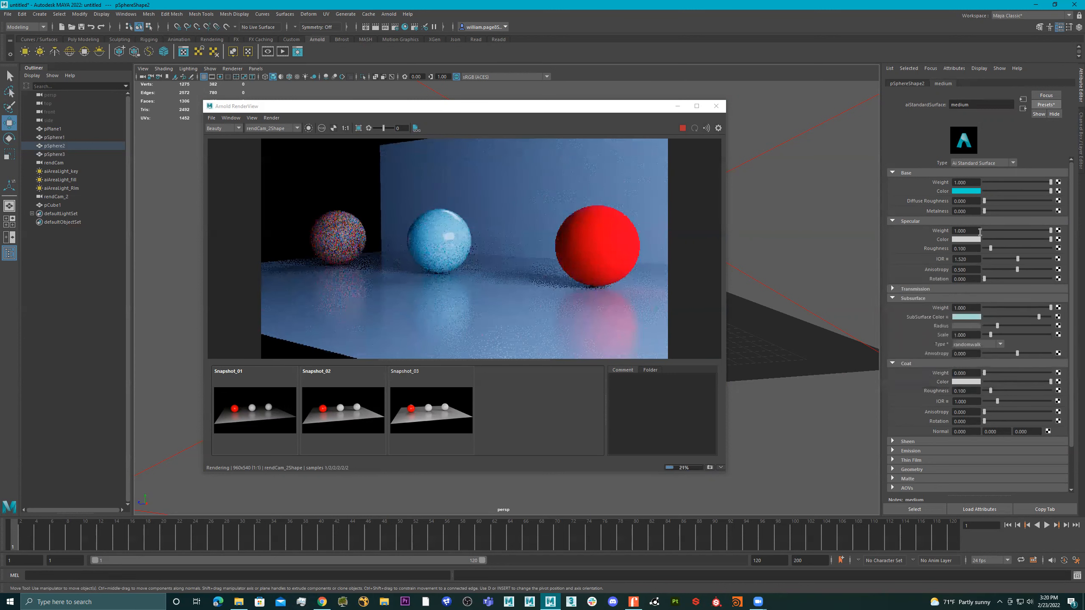
pyautogui.click(1004, 191)
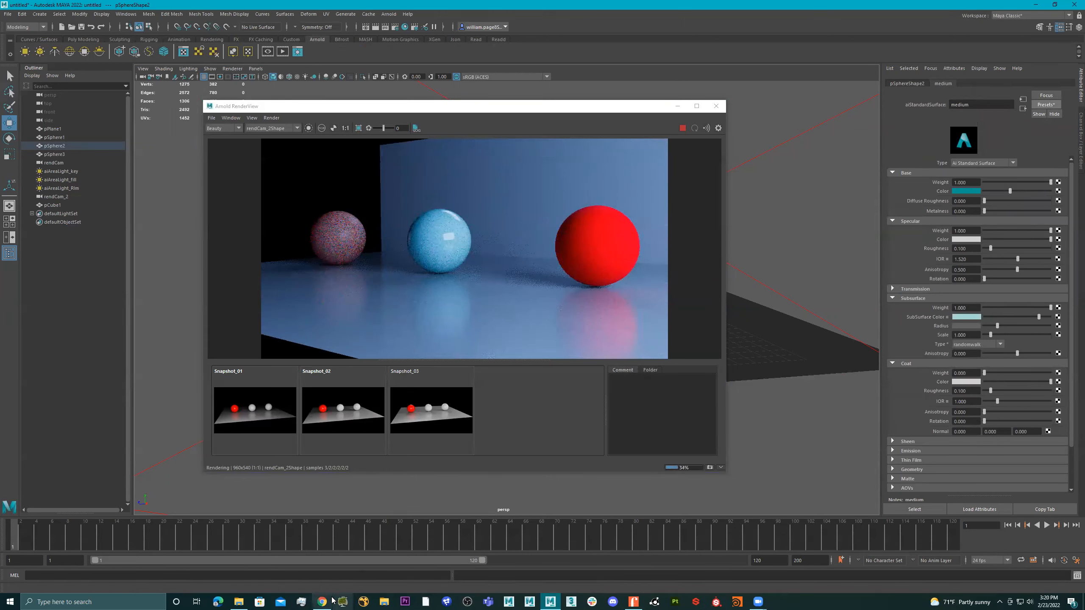
# Switch to Chrome, load the artist's ArtStation portfolio and open the Bifrost Water Splash artwork
pyautogui.moveTo(333, 600)
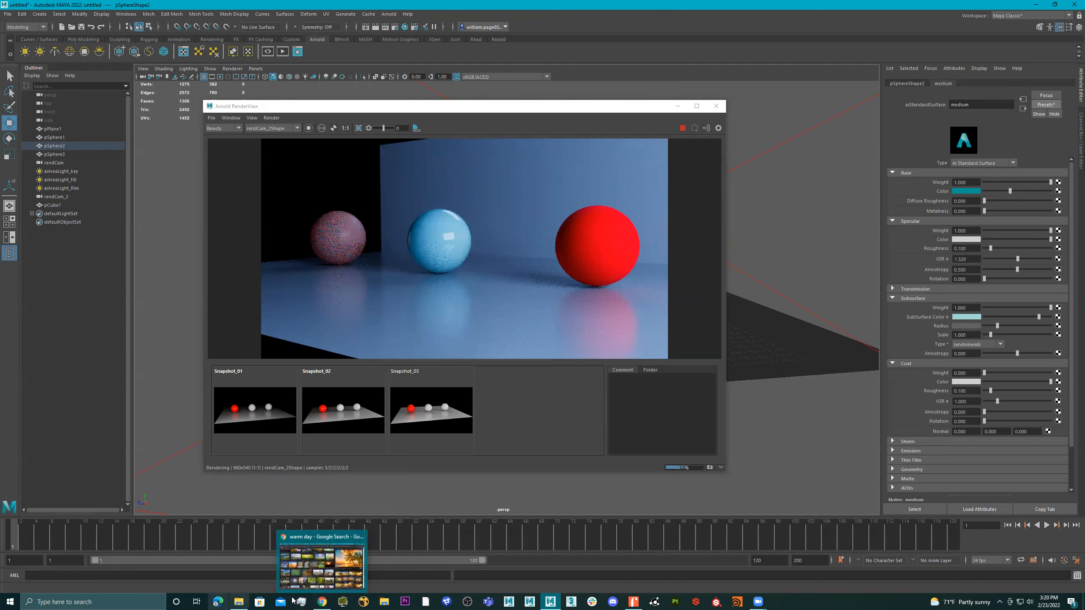
pyautogui.click(321, 600)
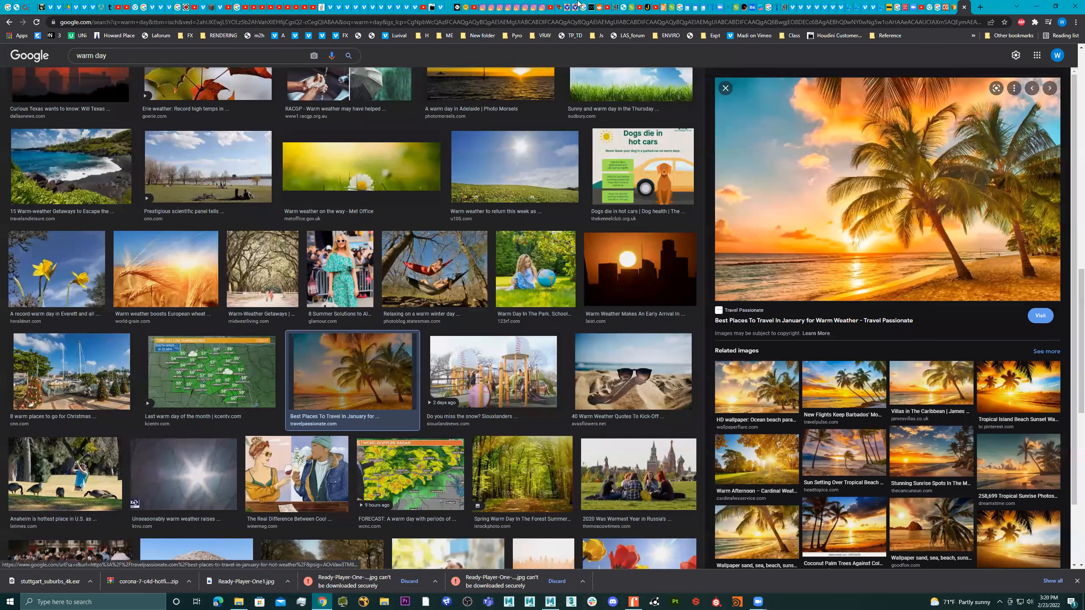
pyautogui.click(588, 21)
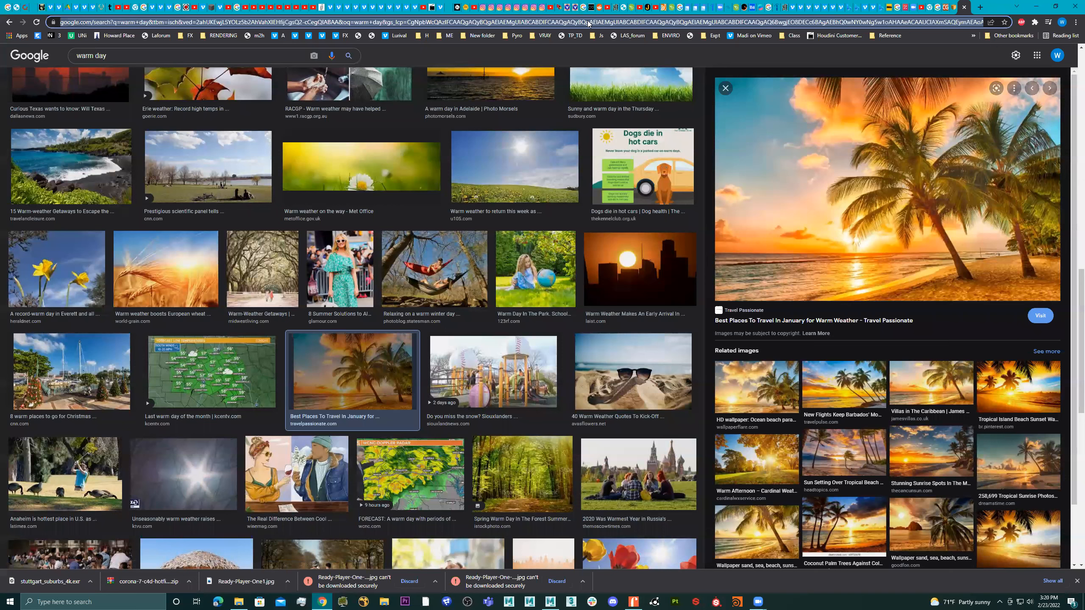
pyautogui.write('art')
pyautogui.press('Return')
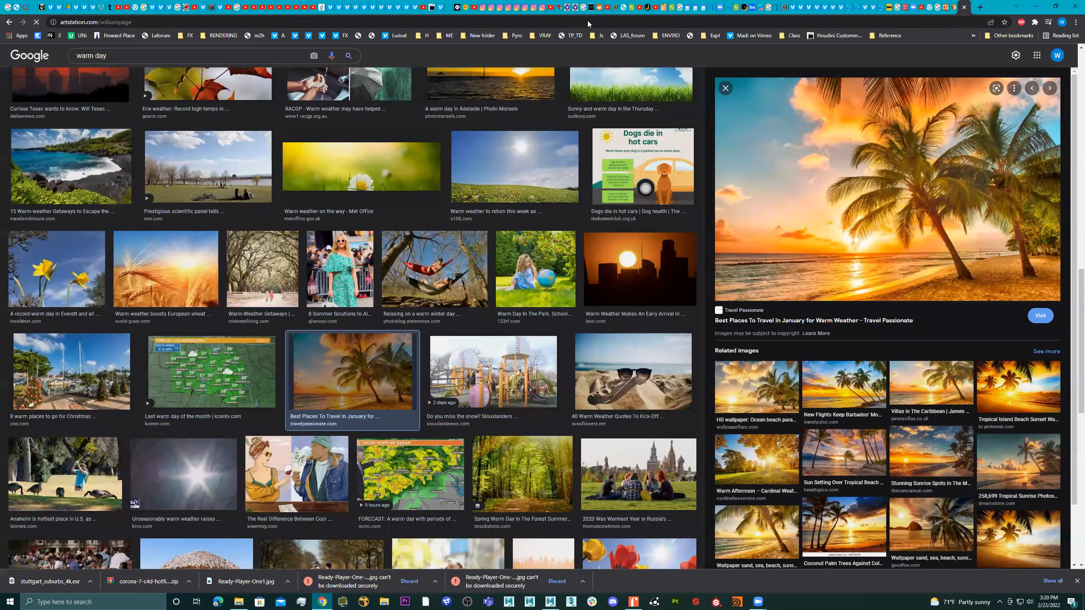
pyautogui.scroll(-5, 649, 301)
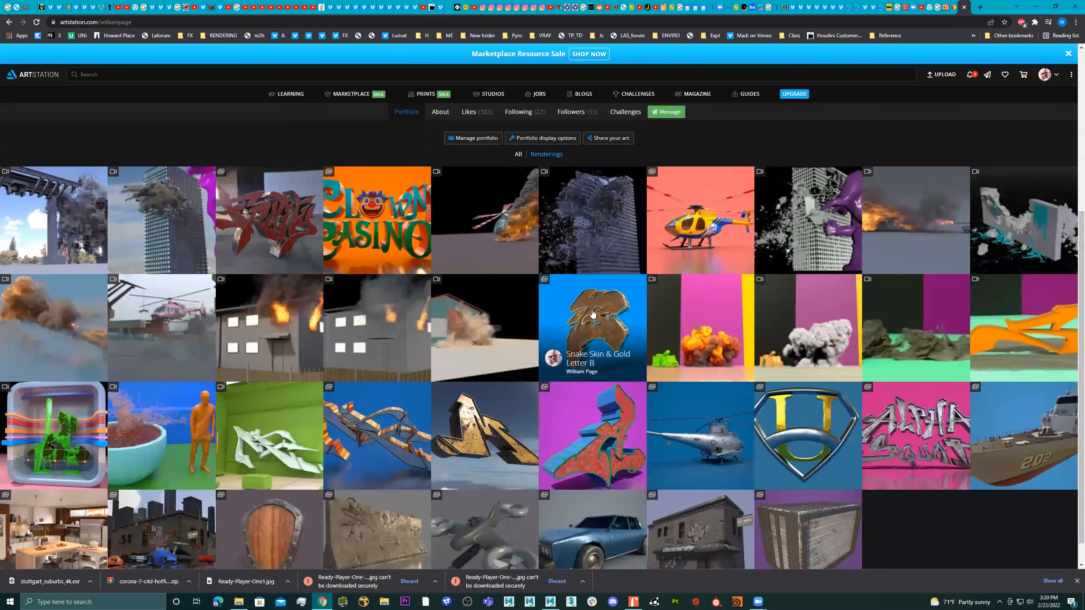
pyautogui.click(203, 397)
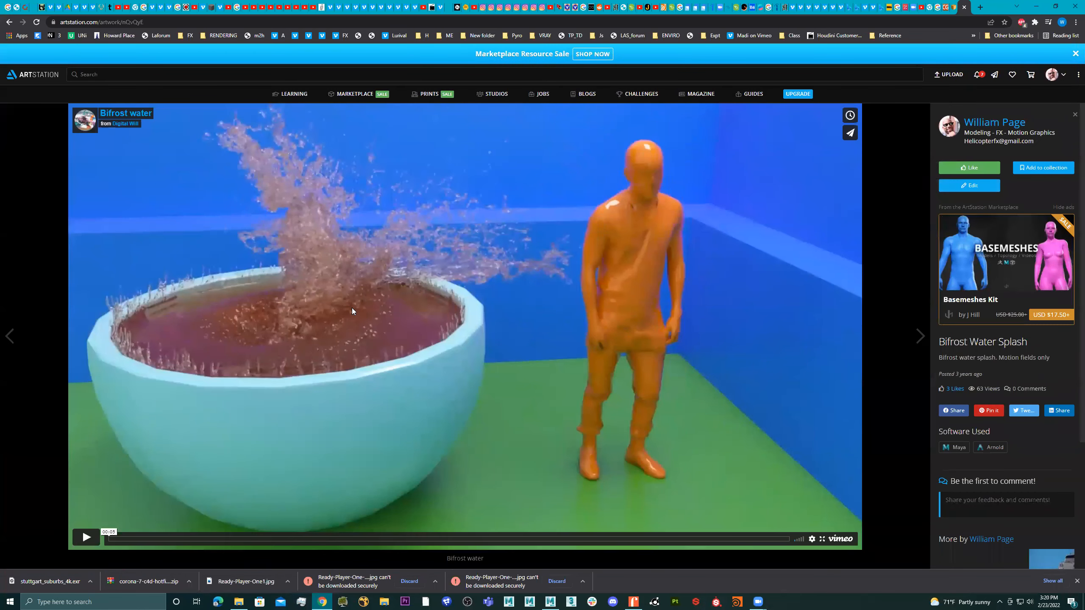
# Play, replay and scrub through the Bifrost water video to examine the splash, and switch back to Maya
pyautogui.click(351, 307)
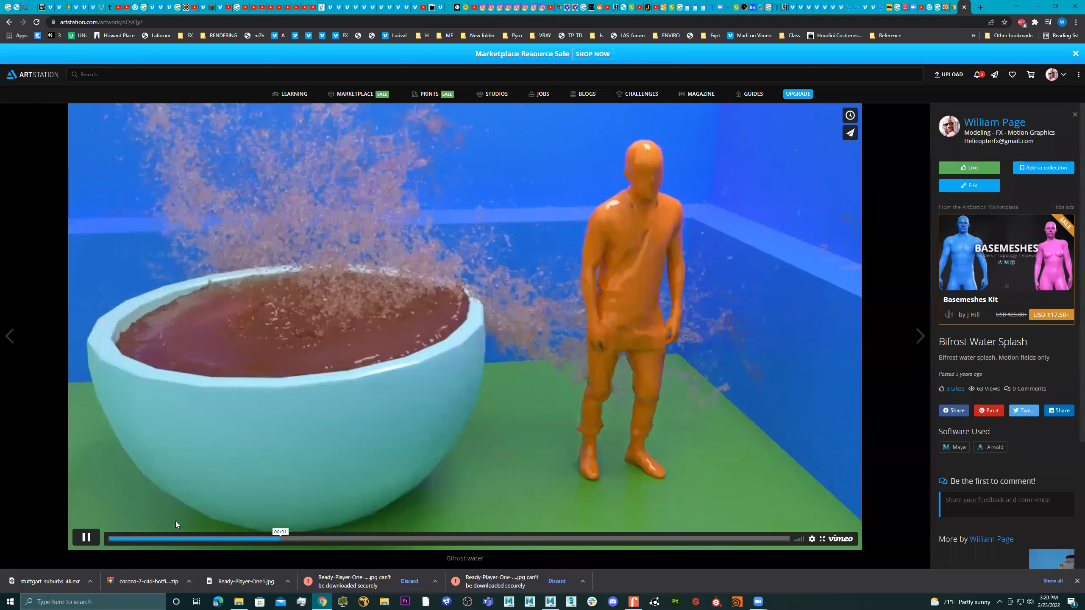
pyautogui.click(115, 540)
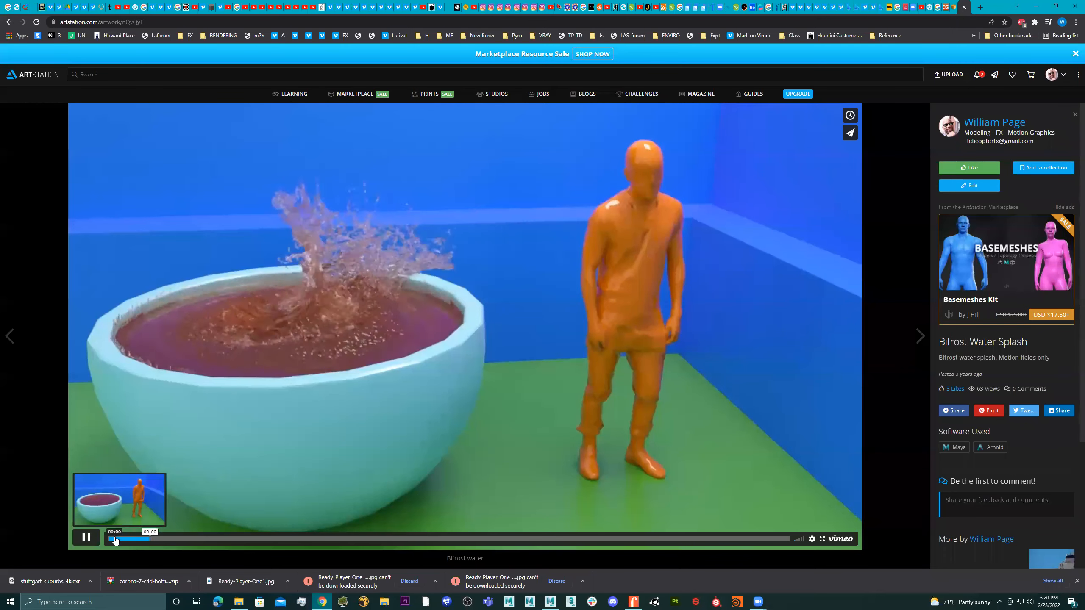
pyautogui.click(115, 540)
pyautogui.click(115, 540)
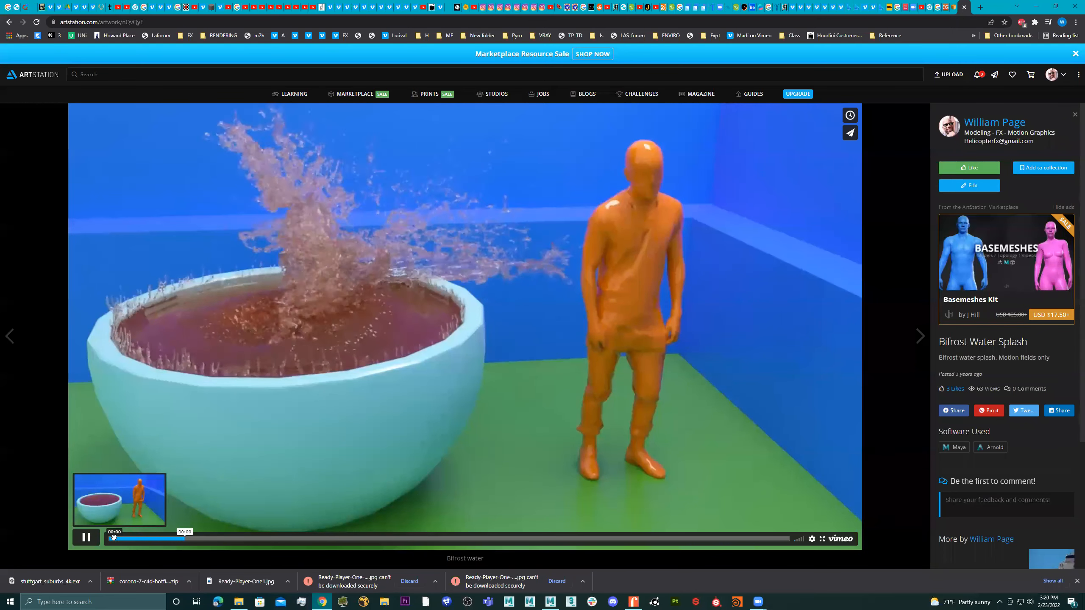
pyautogui.click(111, 540)
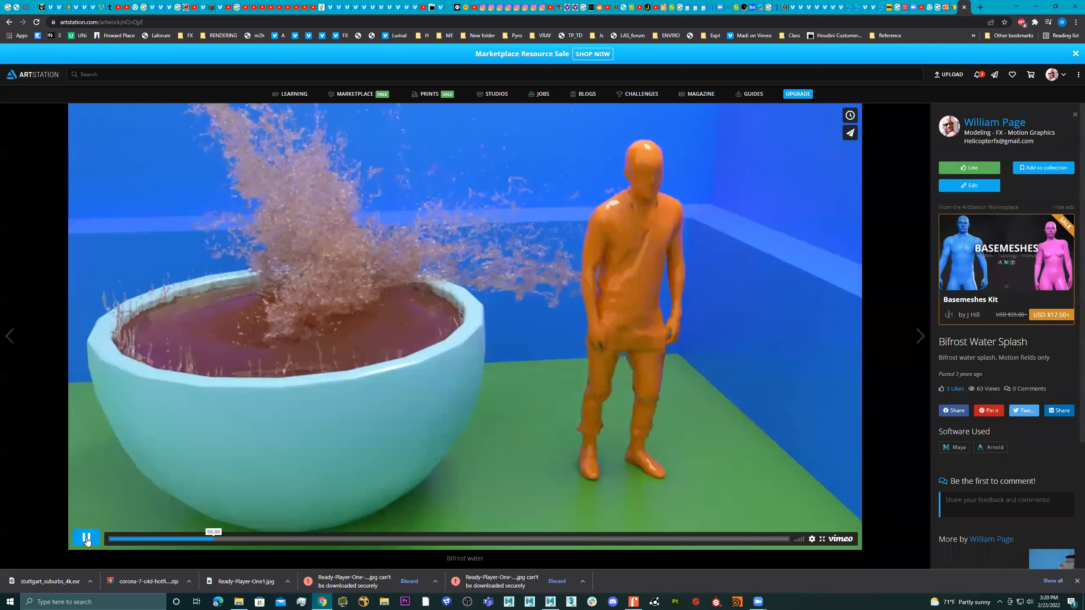
pyautogui.click(275, 386)
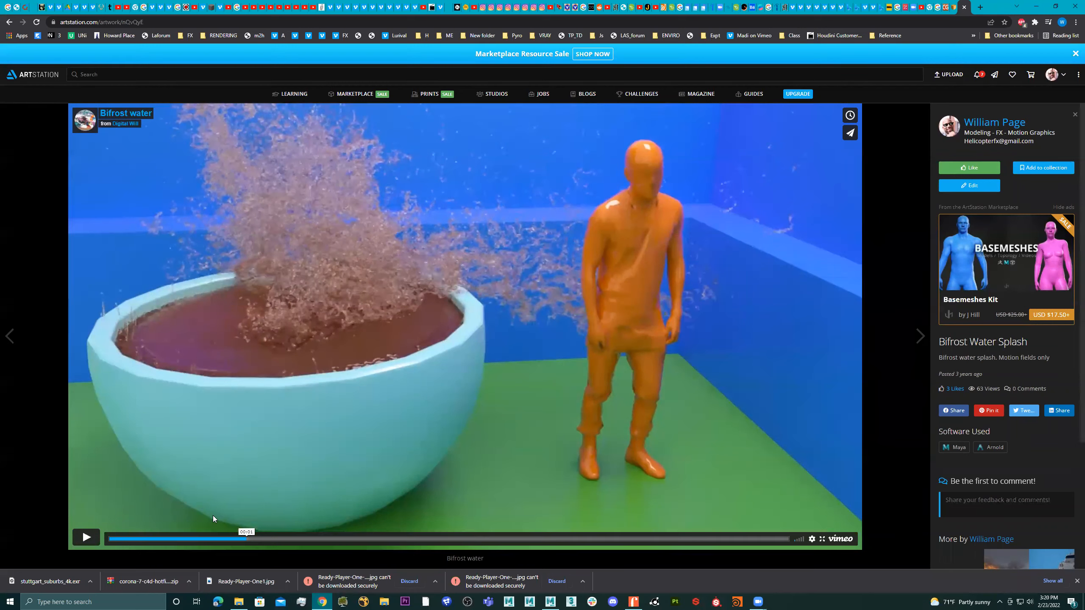
pyautogui.moveTo(293, 538); pyautogui.dragTo(588, 540)
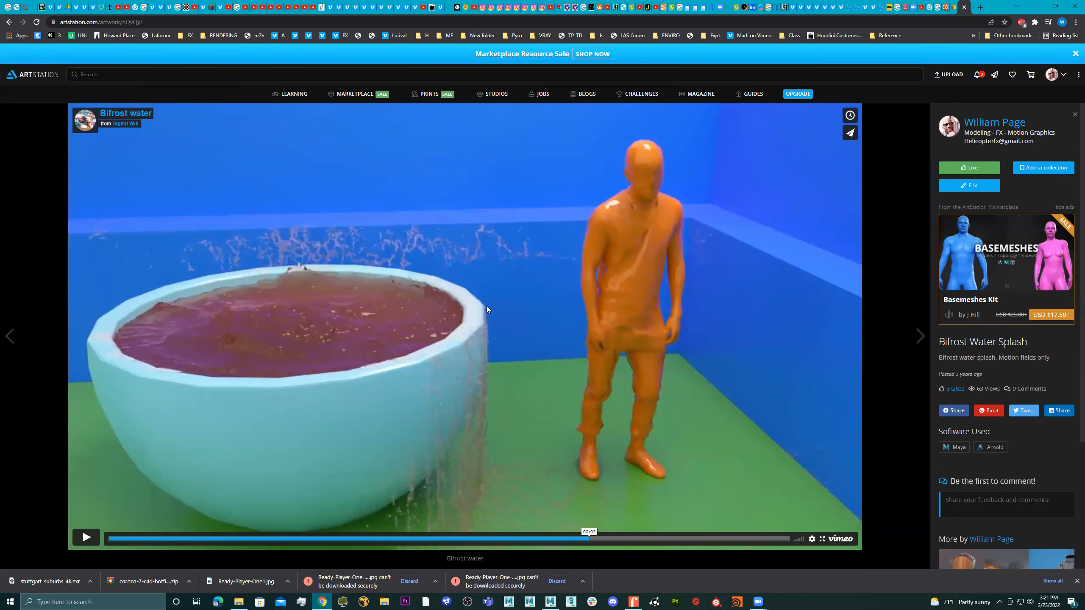
pyautogui.click(1017, 6)
pyautogui.hotkey('alt', 'Tab')
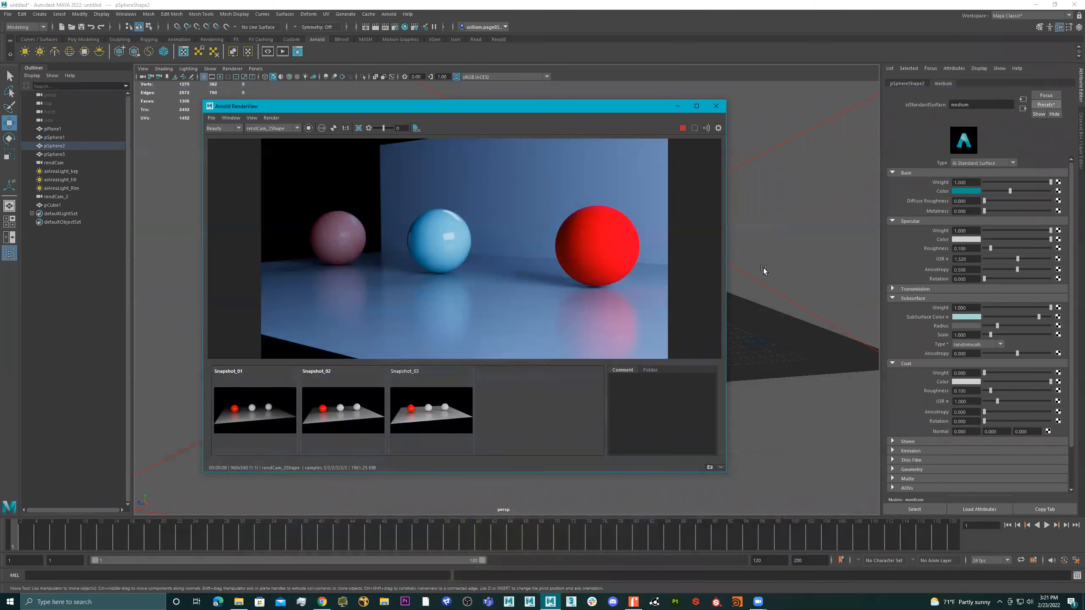
# Replace the large red sphere's matte material settings with the Car_Paint preset
pyautogui.click(597, 246)
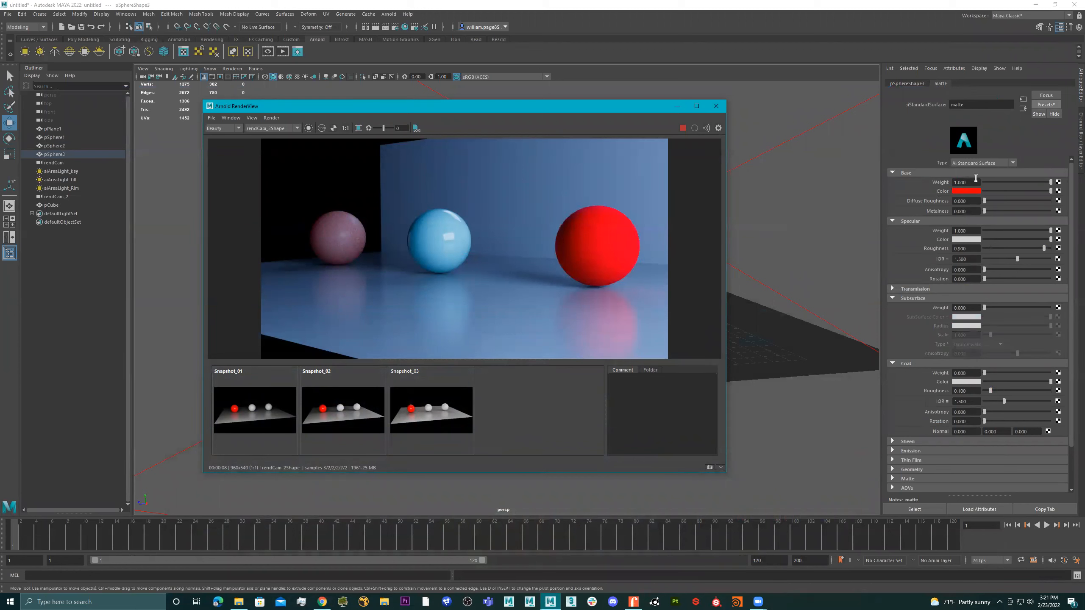
pyautogui.click(1050, 106)
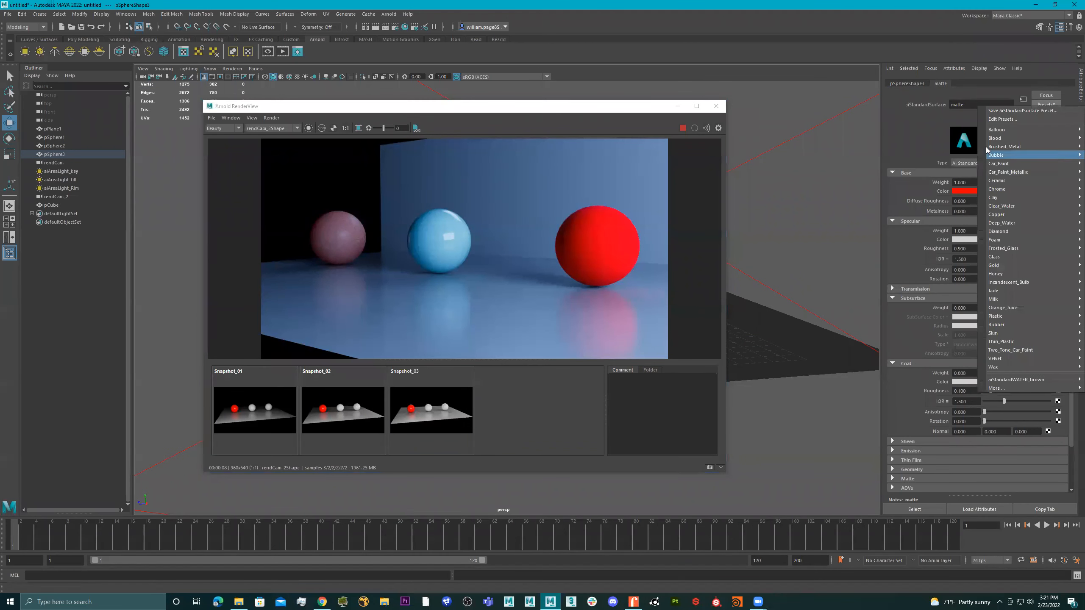
pyautogui.moveTo(1018, 169)
pyautogui.click(927, 172)
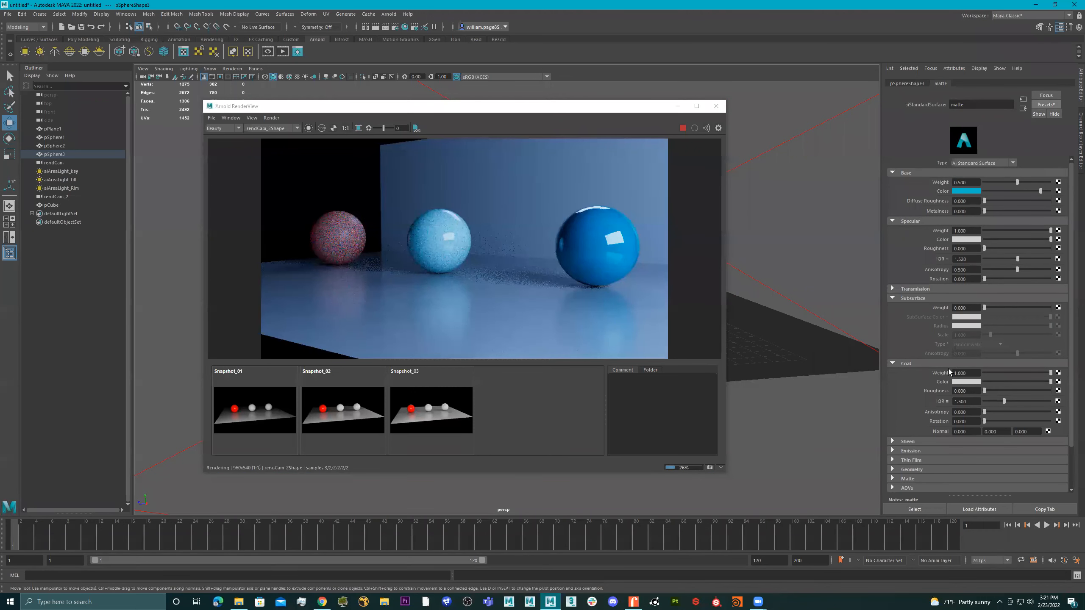
# Try a lower coat weight on the car paint sphere, and undo it together with the Car_Paint preset
pyautogui.scroll(-3, 908, 387)
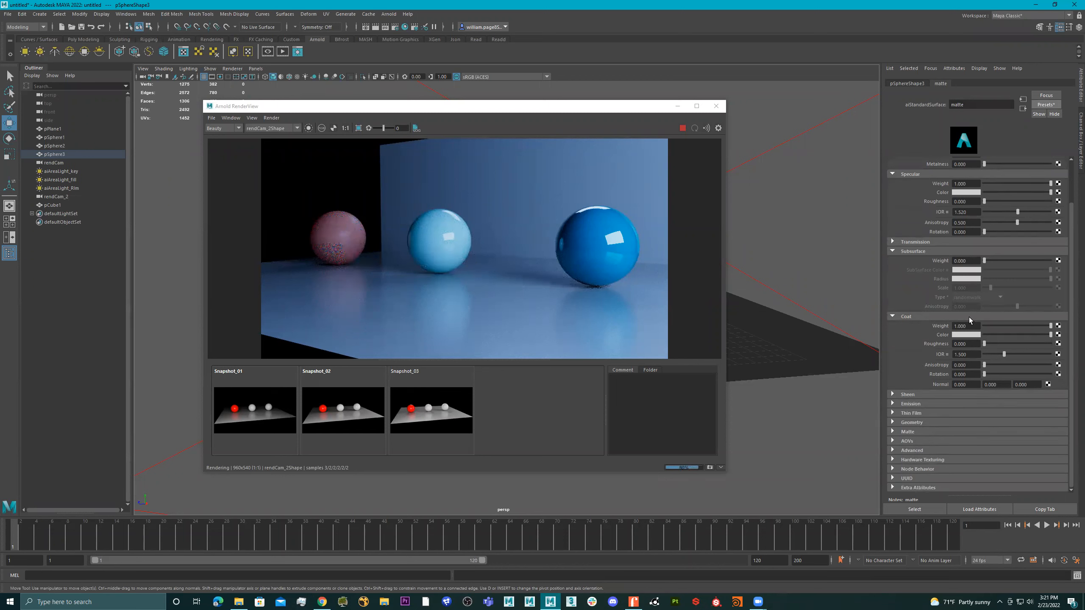
pyautogui.moveTo(1015, 326); pyautogui.dragTo(978, 326)
pyautogui.hotkey('ctrl', 'z')
pyautogui.hotkey('ctrl', 'z')
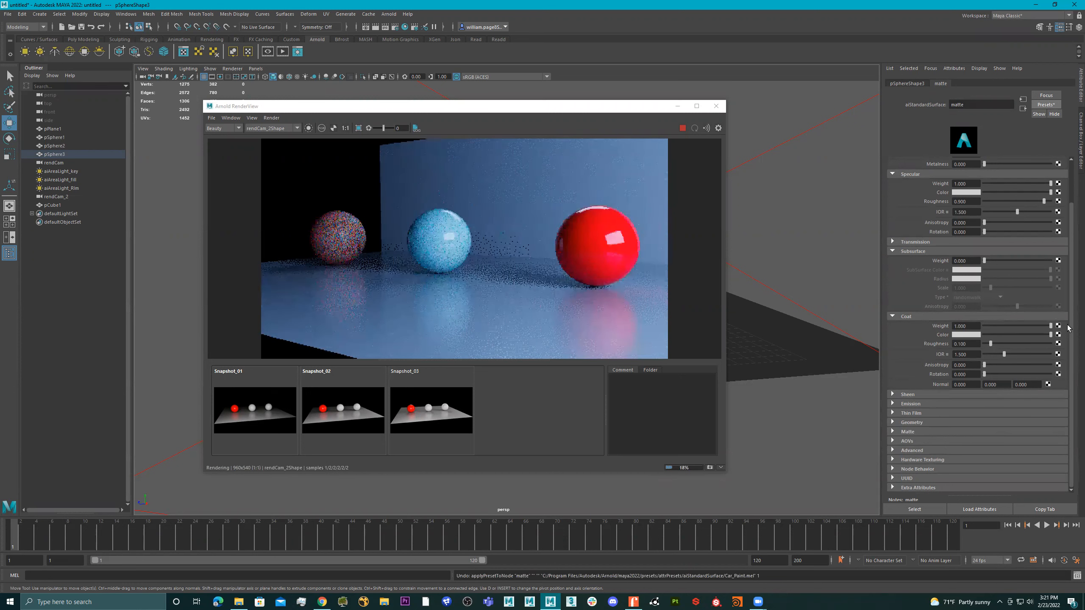
# Undo and redo the coat weight of 1.000 on the red sphere to compare it with and without coat
pyautogui.click(594, 231)
pyautogui.hotkey('ctrl', 'z')
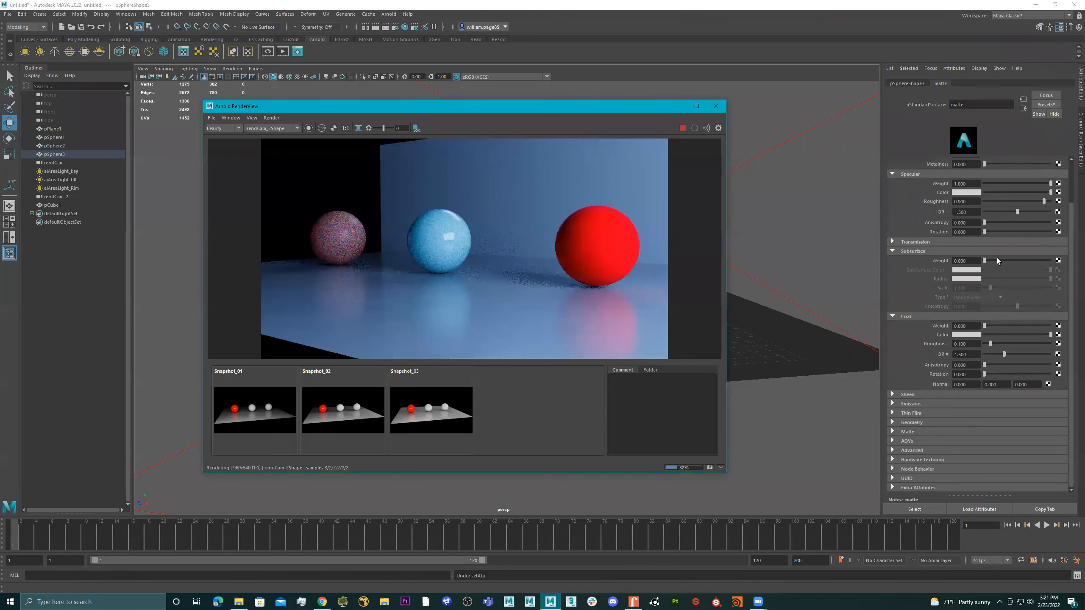
pyautogui.click(98, 27)
pyautogui.click(98, 27)
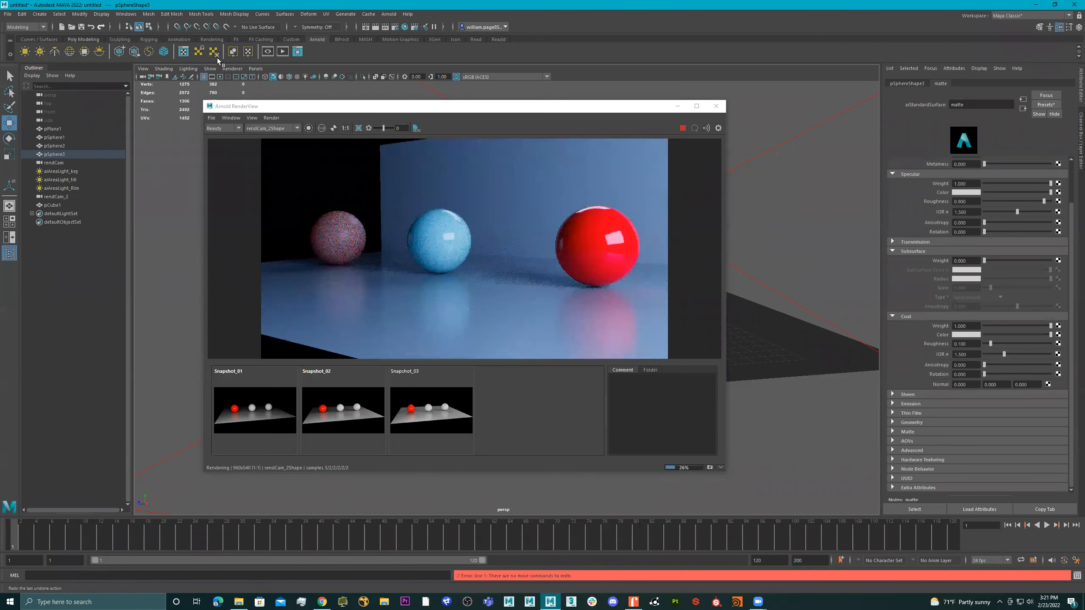
# Replace the coated red sphere's material settings with the Two_Tone_Car_Paint preset
pyautogui.click(1045, 105)
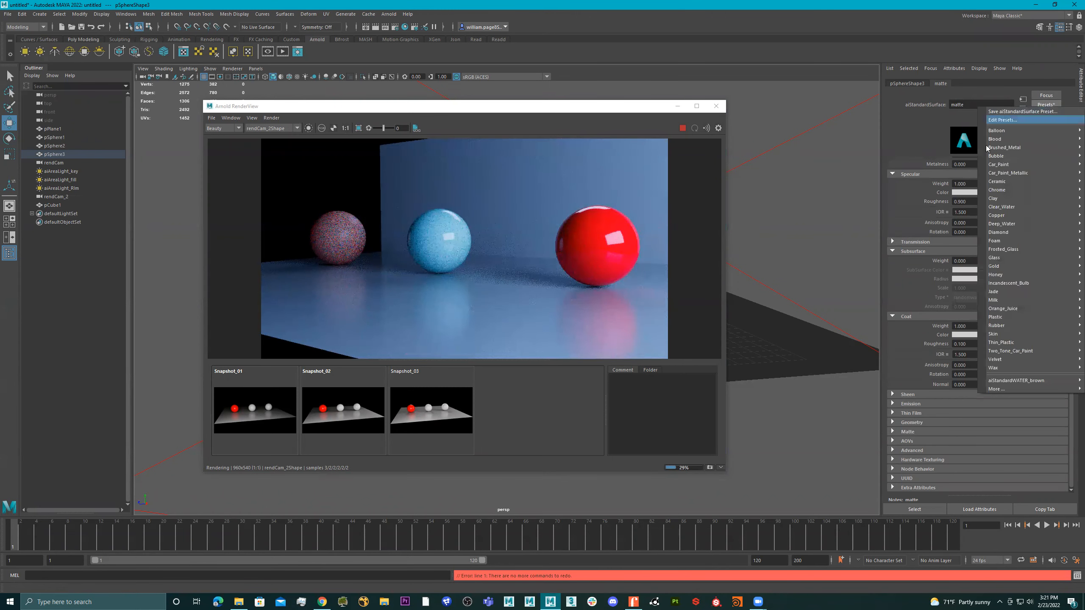
pyautogui.moveTo(1006, 241)
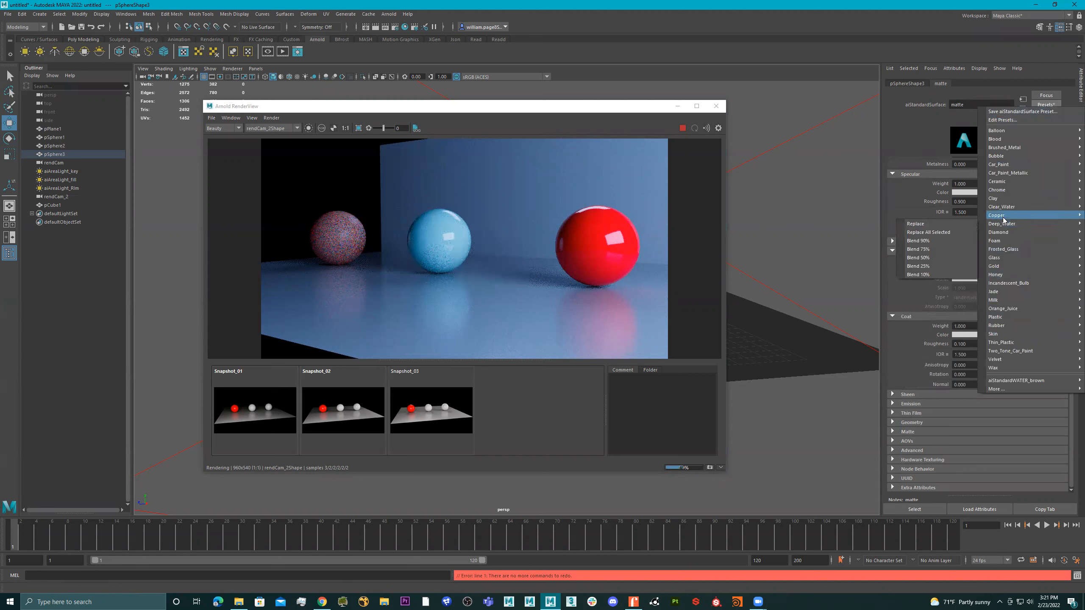
pyautogui.moveTo(1007, 326)
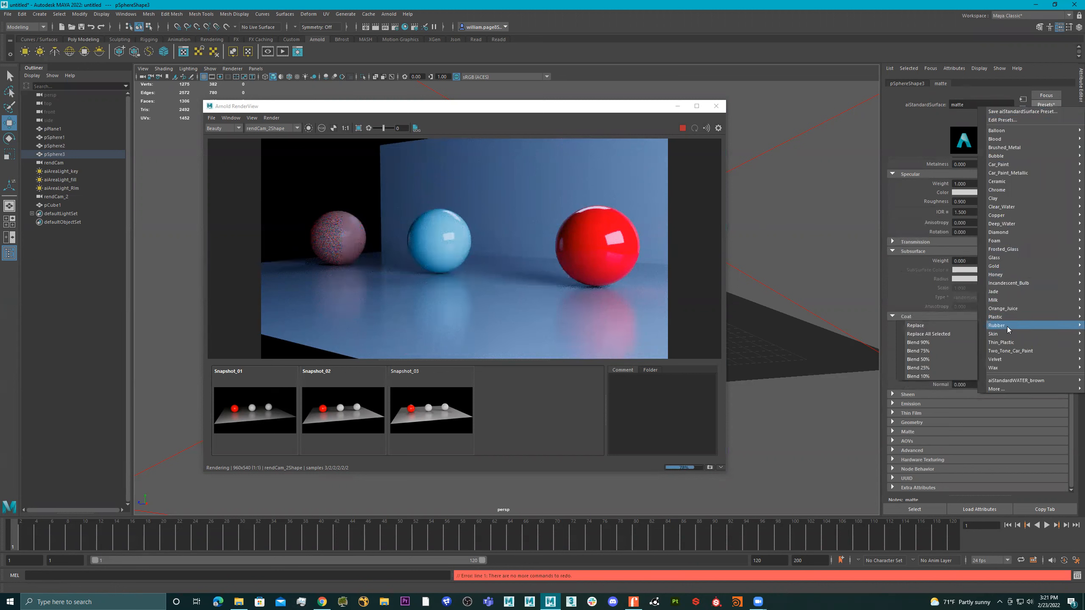
pyautogui.moveTo(1012, 351)
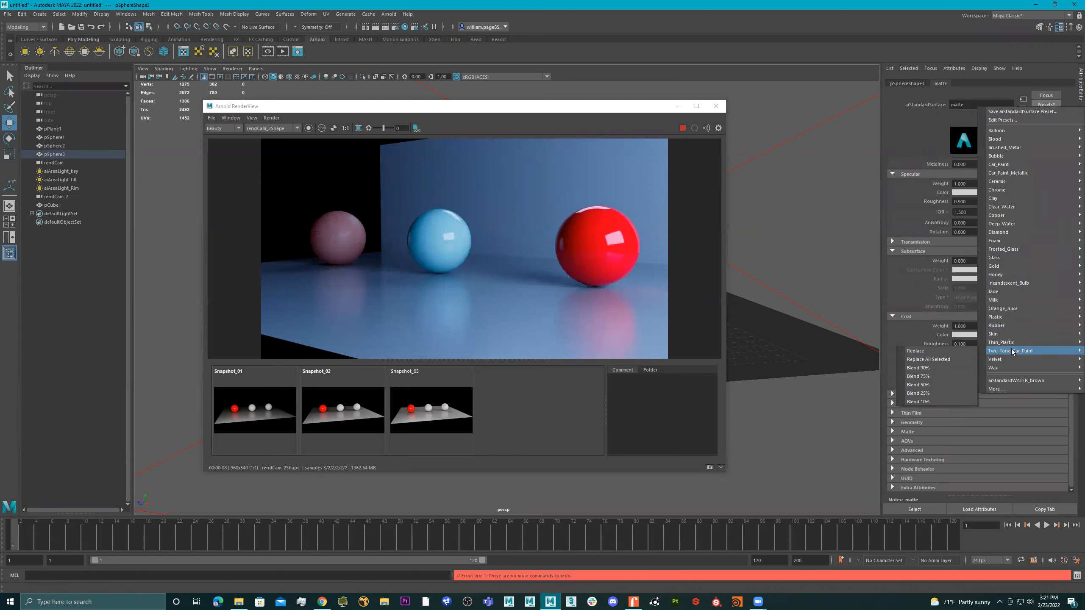
pyautogui.click(954, 352)
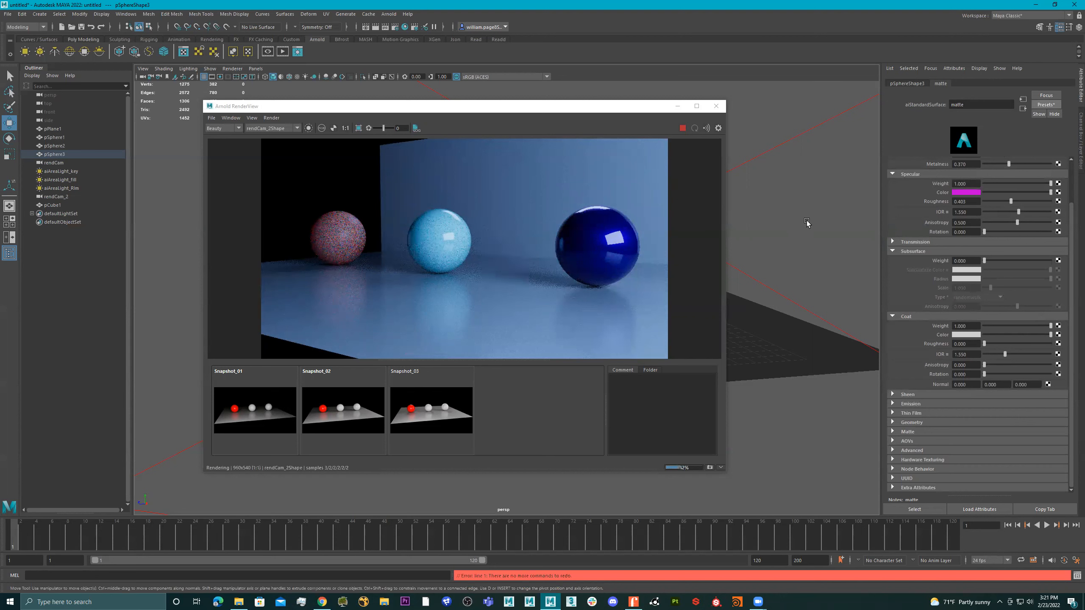
# Render through perspShape to examine the two-tone paint from several angles, and return the render camera to rendCam_2Shape
pyautogui.click(273, 128)
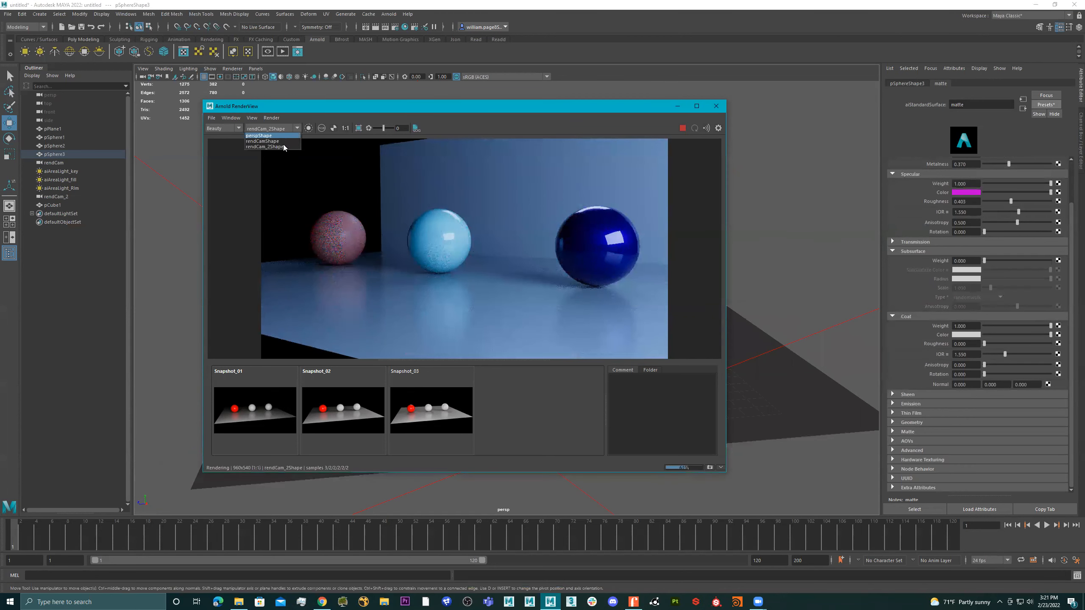
pyautogui.click(258, 136)
pyautogui.keyDown('alt'); pyautogui.moveTo(776, 250); pyautogui.dragTo(753, 251); pyautogui.keyUp('alt')
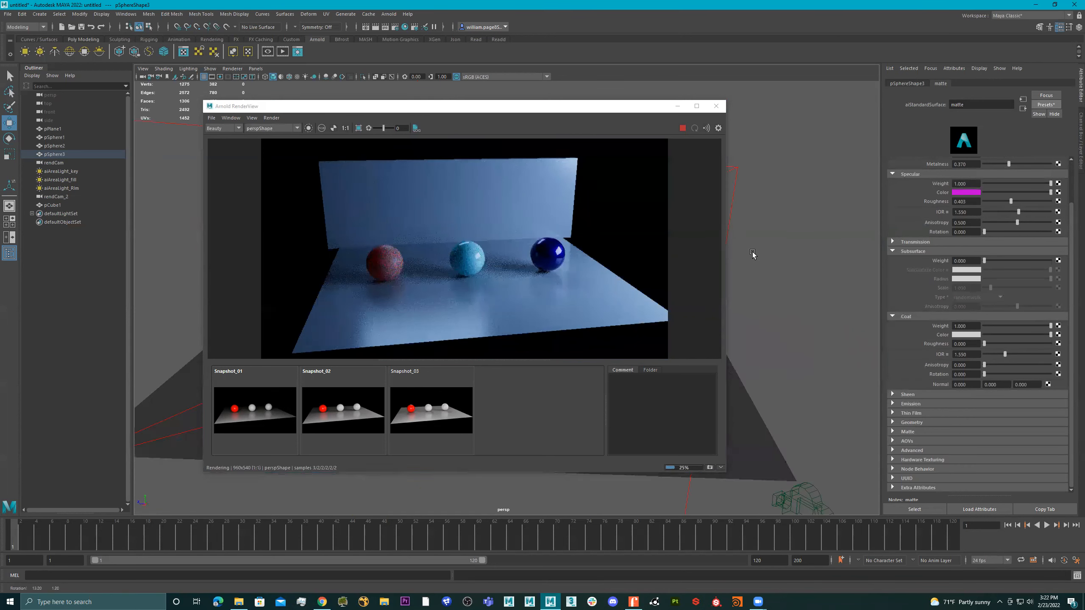
pyautogui.keyDown('alt'); pyautogui.moveTo(753, 256); pyautogui.dragTo(802, 265, button='right'); pyautogui.keyUp('alt')
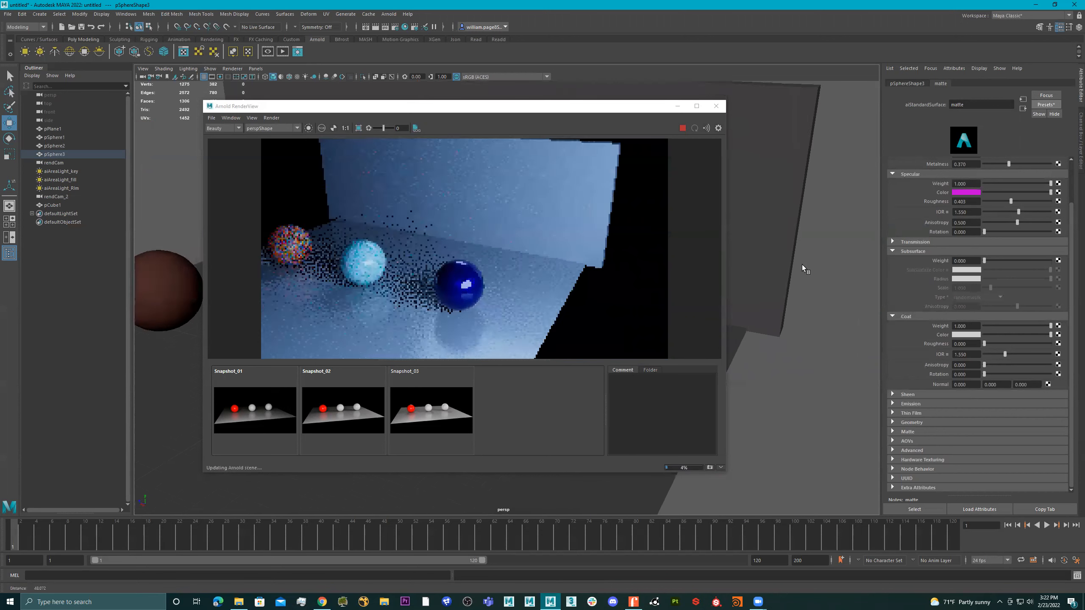
pyautogui.keyDown('alt'); pyautogui.moveTo(810, 263); pyautogui.dragTo(770, 287); pyautogui.keyUp('alt')
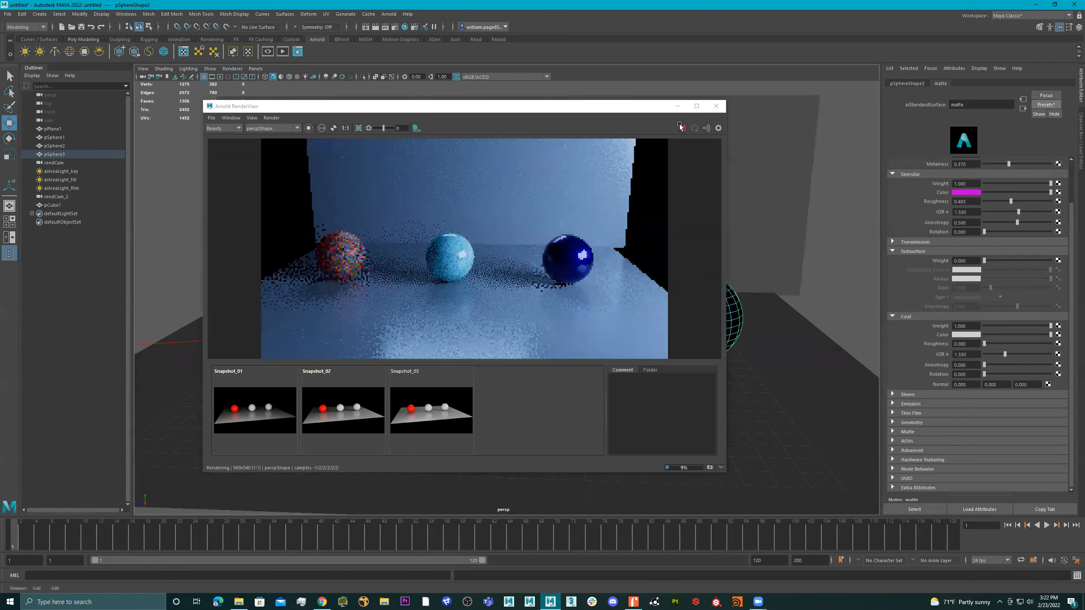
pyautogui.click(265, 128)
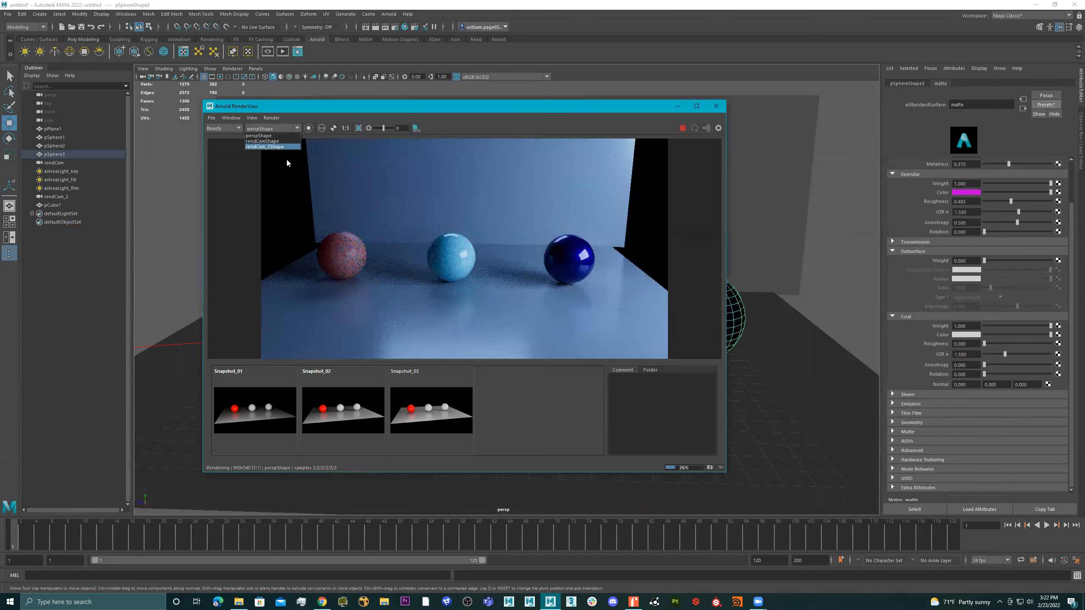
pyautogui.click(278, 146)
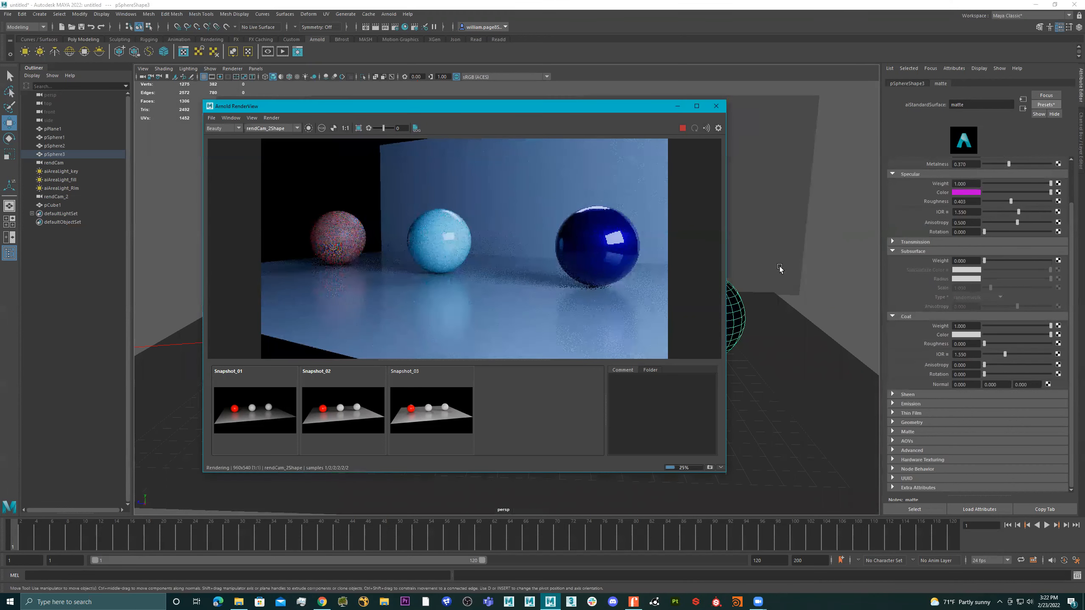
# Apply the Orange_Juice preset to the two-tone sphere's material, and replace it with the Milk preset
pyautogui.click(1038, 106)
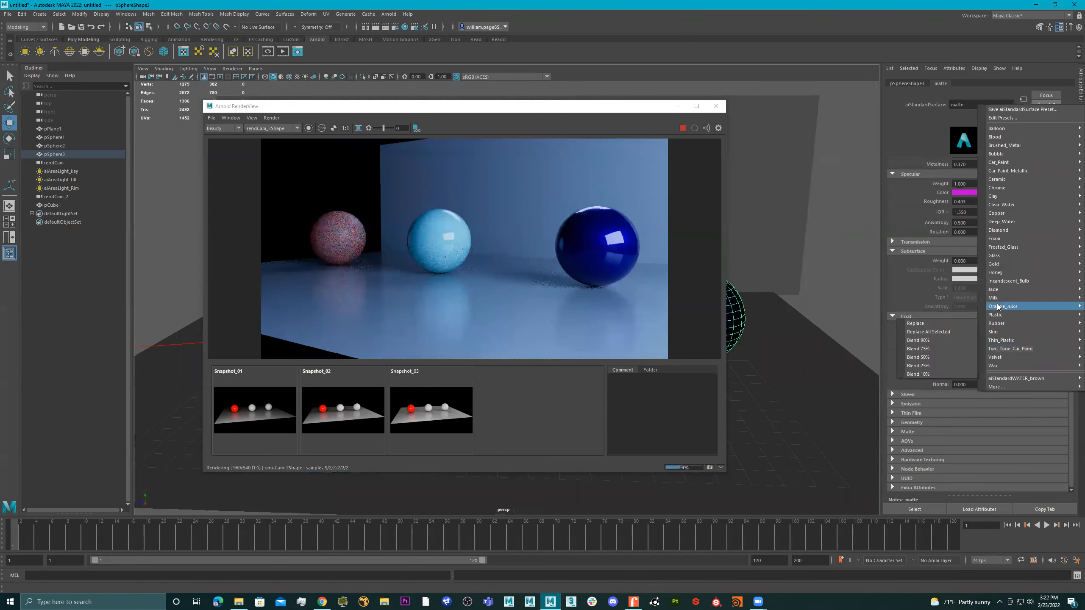
pyautogui.click(923, 308)
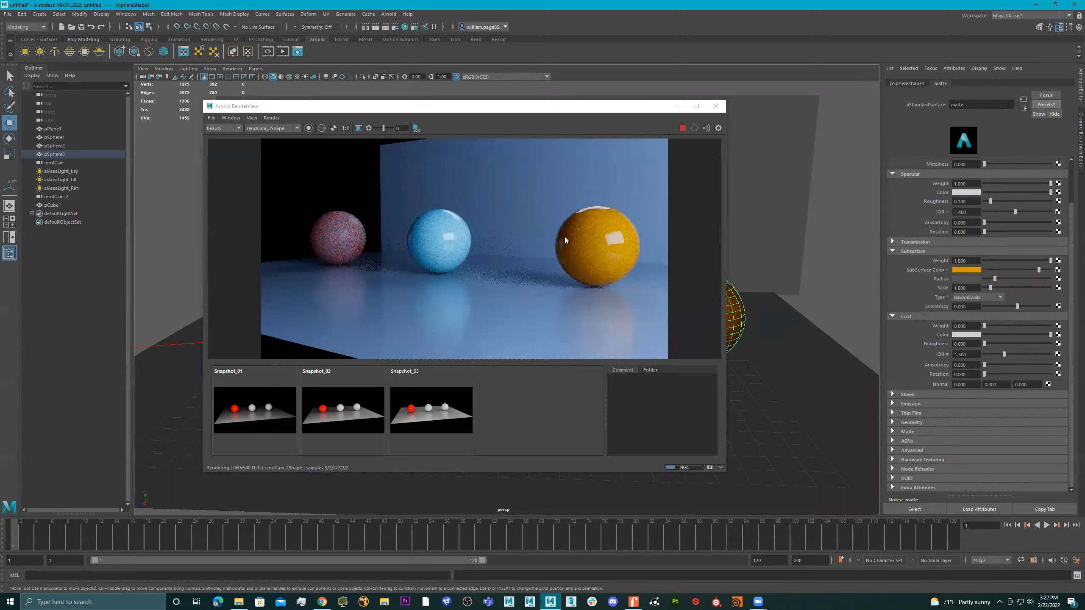
pyautogui.click(1045, 104)
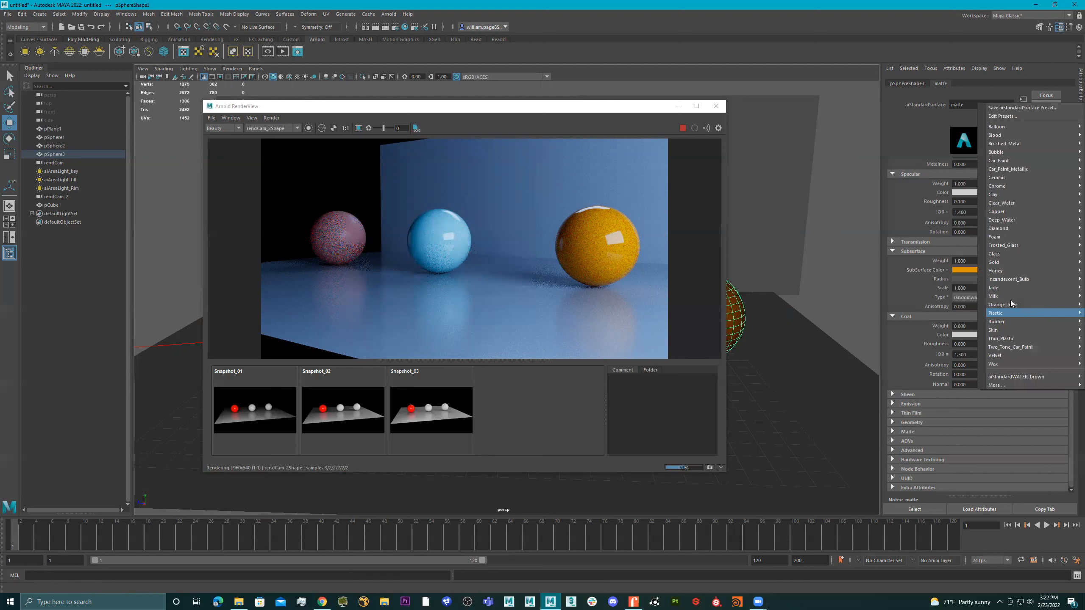
pyautogui.moveTo(1004, 295)
pyautogui.click(944, 297)
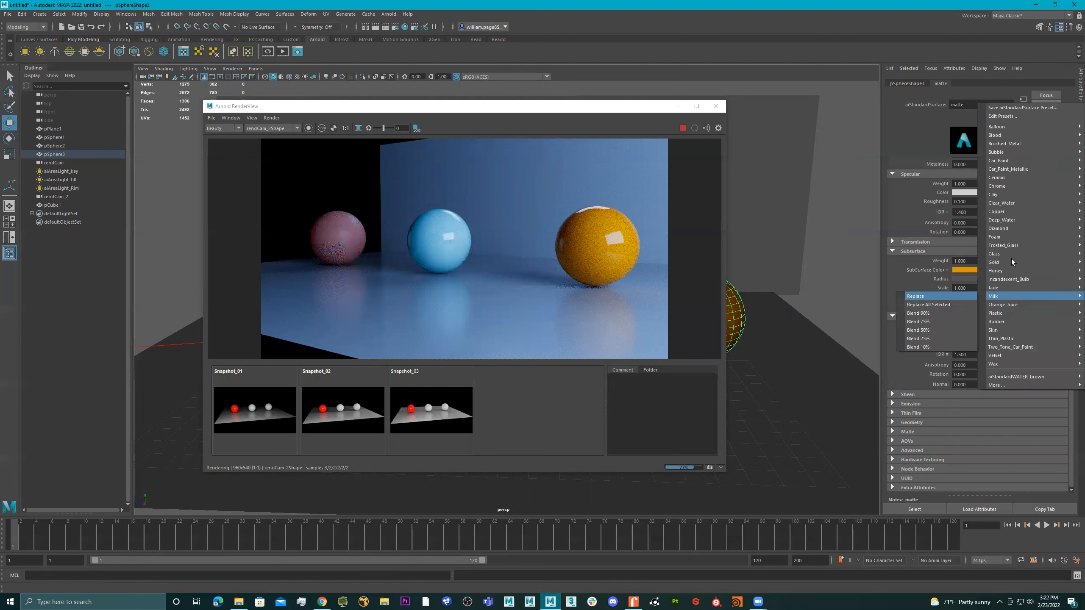
# Apply the Honey preset to the milk sphere's material, and replace it with the Incandescent_Bulb preset
pyautogui.click(1050, 105)
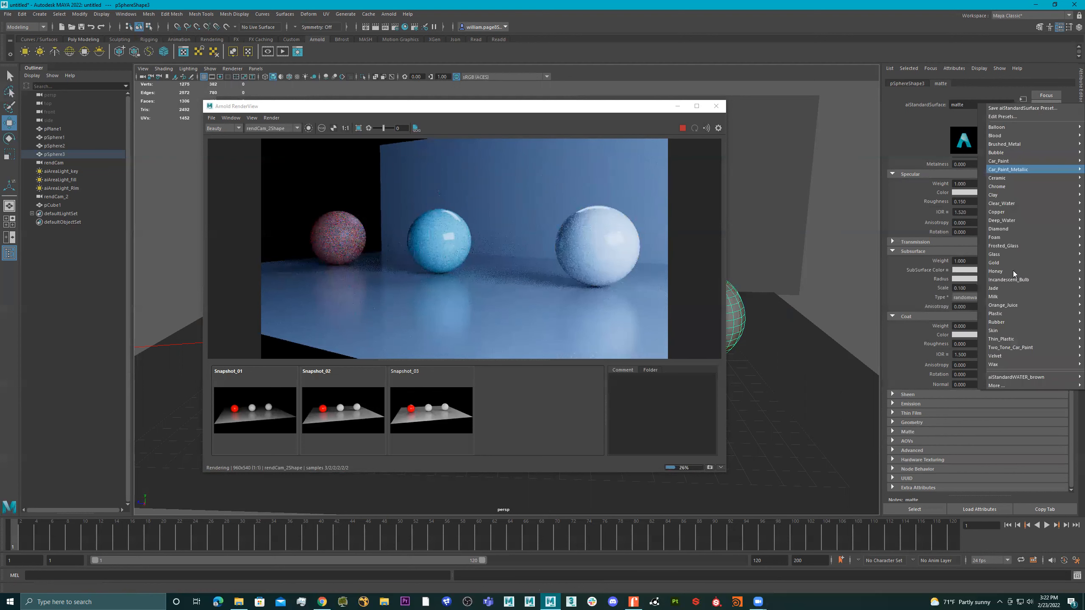
pyautogui.moveTo(1013, 271)
pyautogui.click(937, 271)
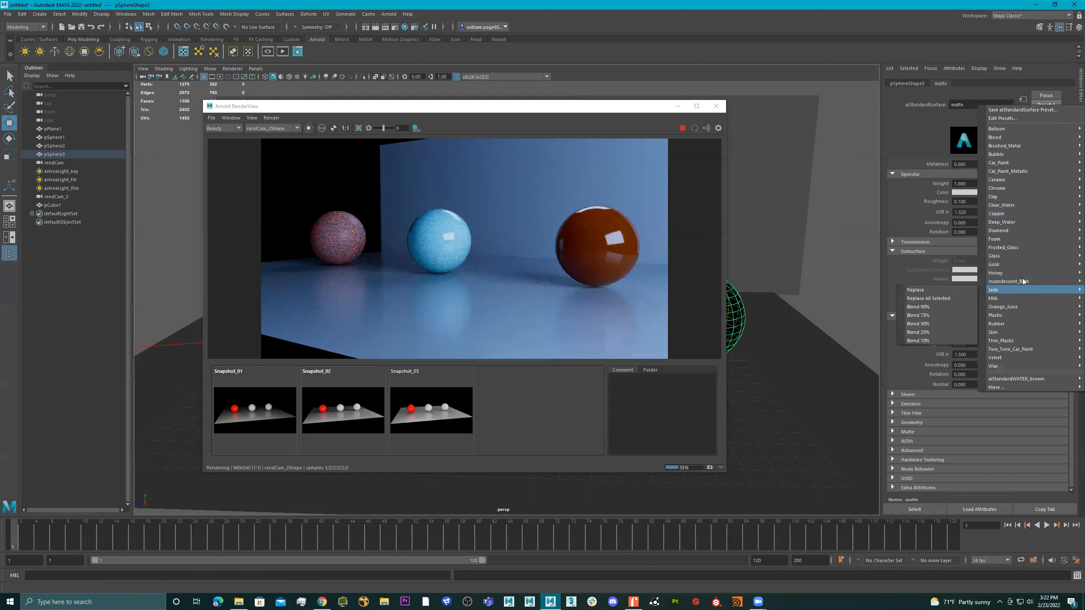
pyautogui.moveTo(1021, 278)
pyautogui.click(921, 282)
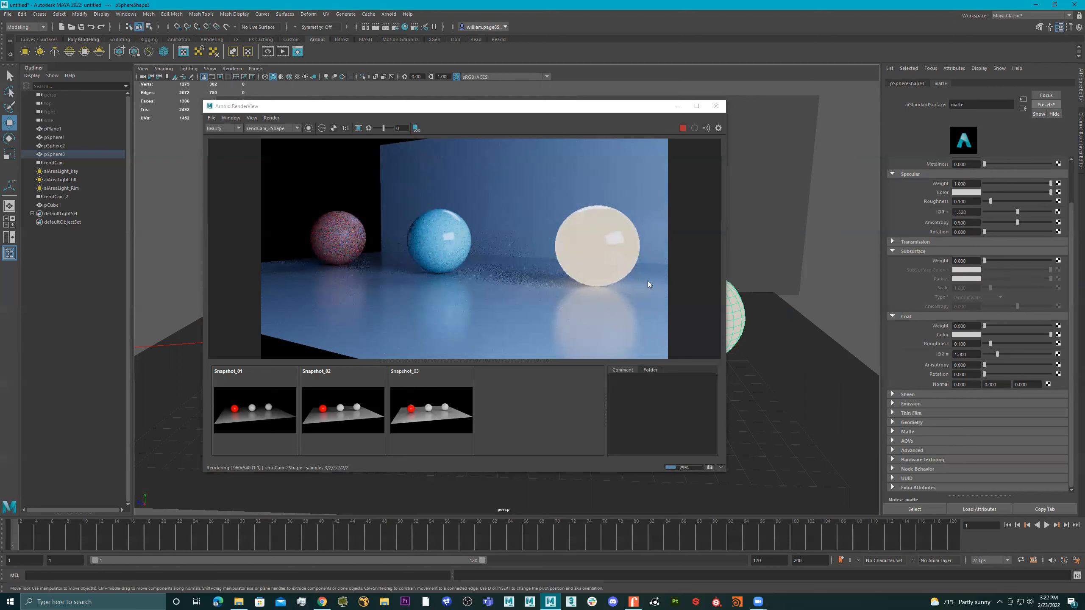
pyautogui.click(298, 53)
pyautogui.click(390, 15)
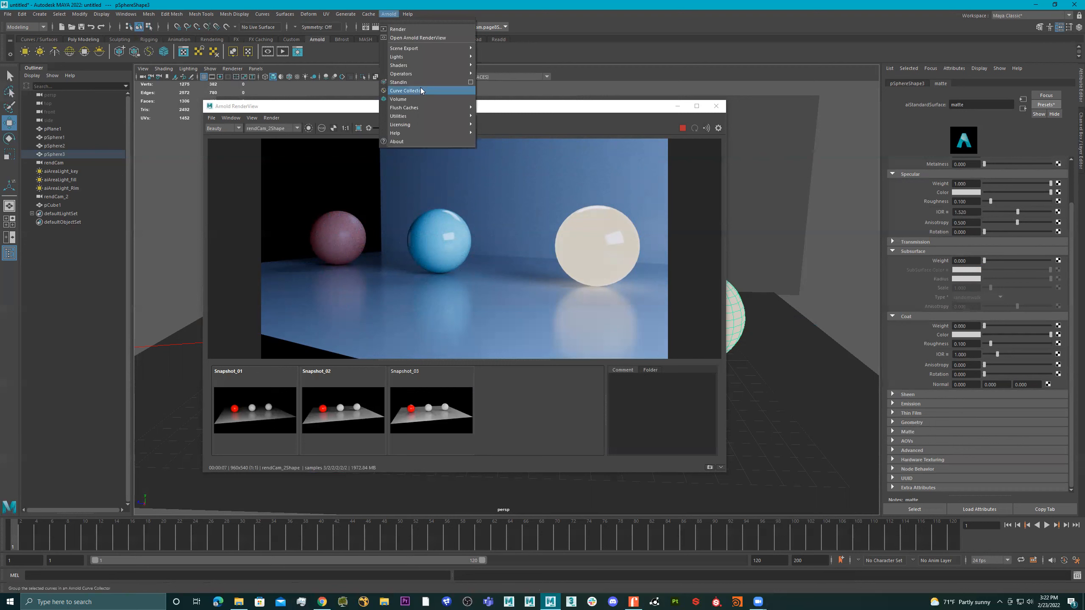
pyautogui.moveTo(409, 110)
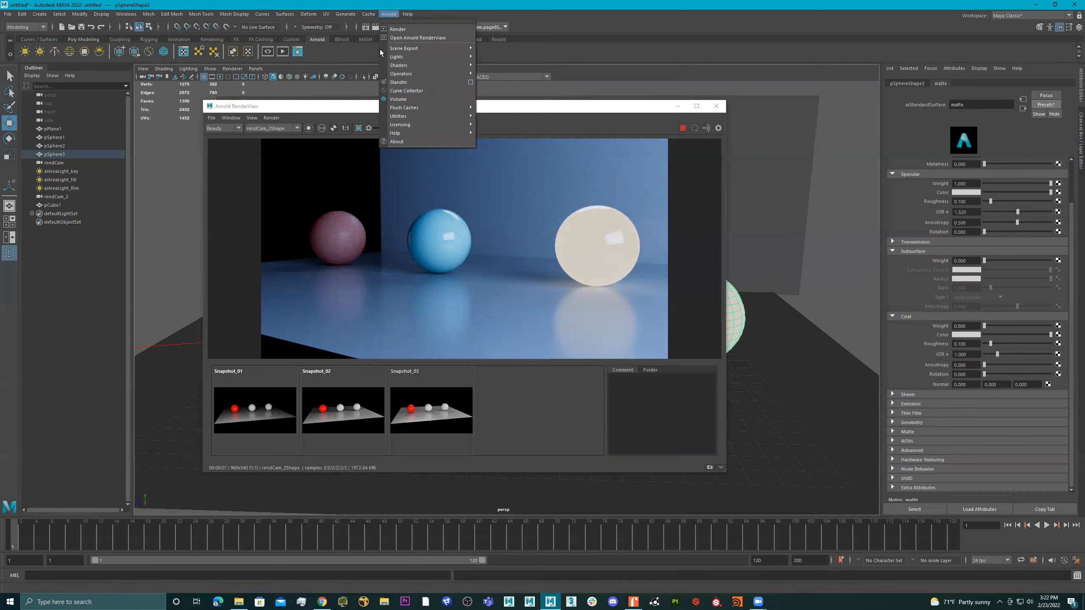
pyautogui.click(361, 34)
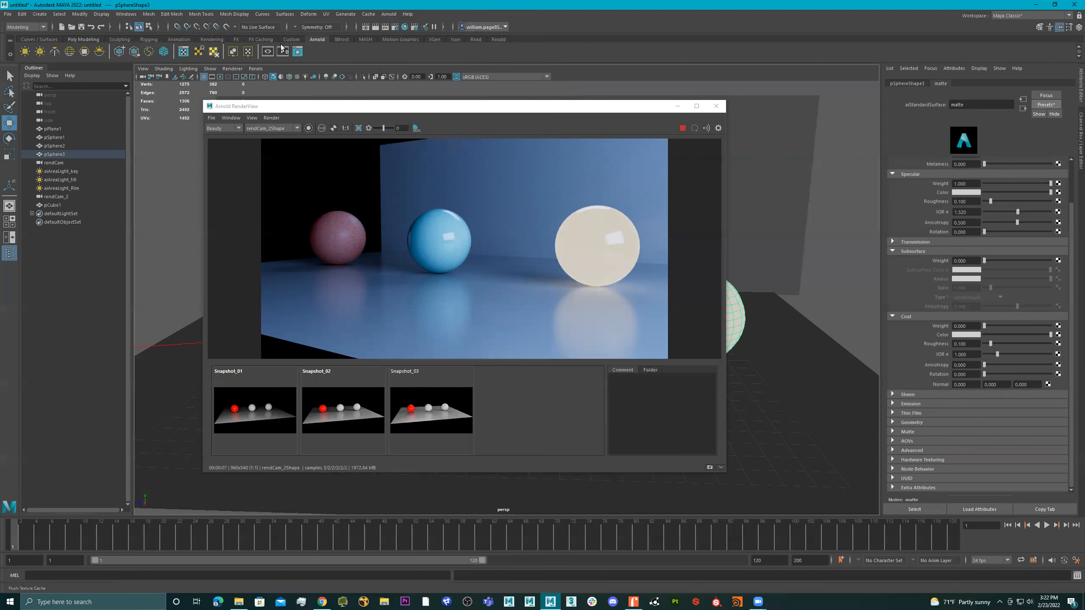
# Add an Arnold Light Manager shortcut to the Arnold shelf and save all shelves
pyautogui.click(39, 14)
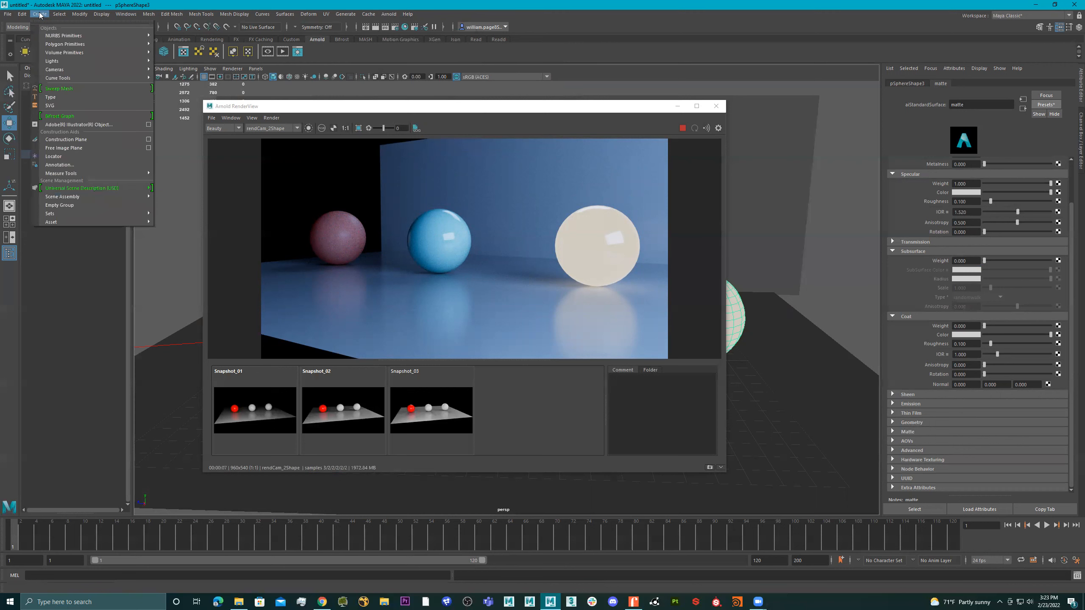
pyautogui.click(306, 5)
pyautogui.click(388, 14)
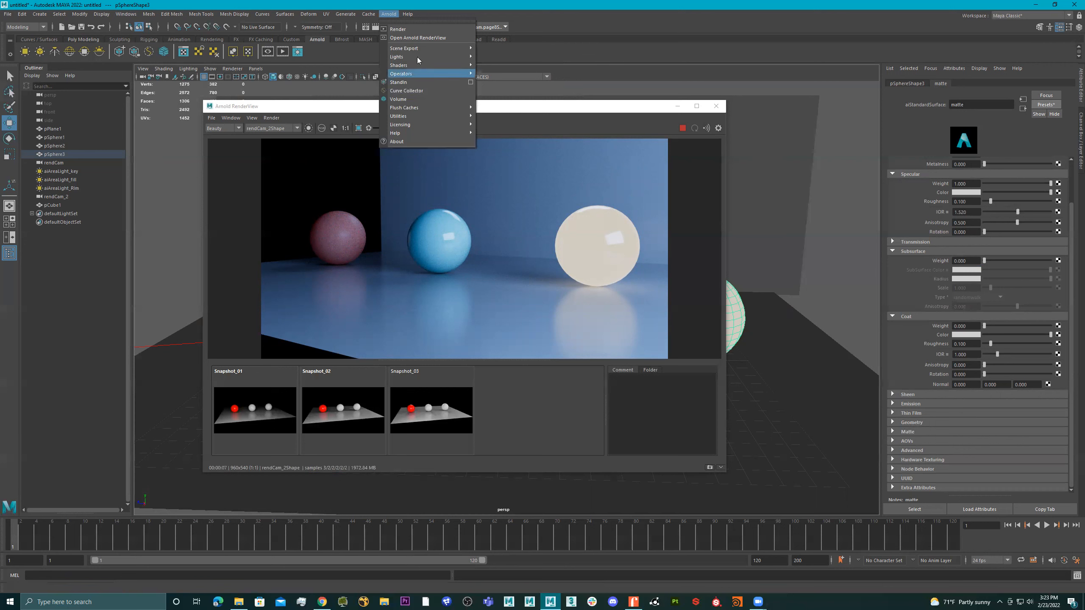
pyautogui.moveTo(438, 60)
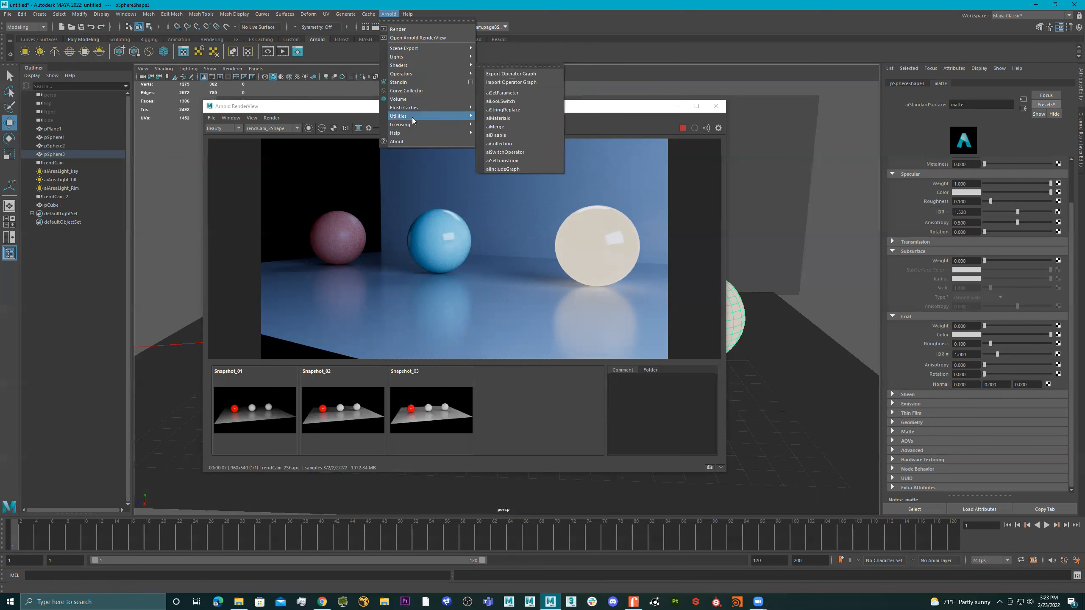
pyautogui.moveTo(452, 116)
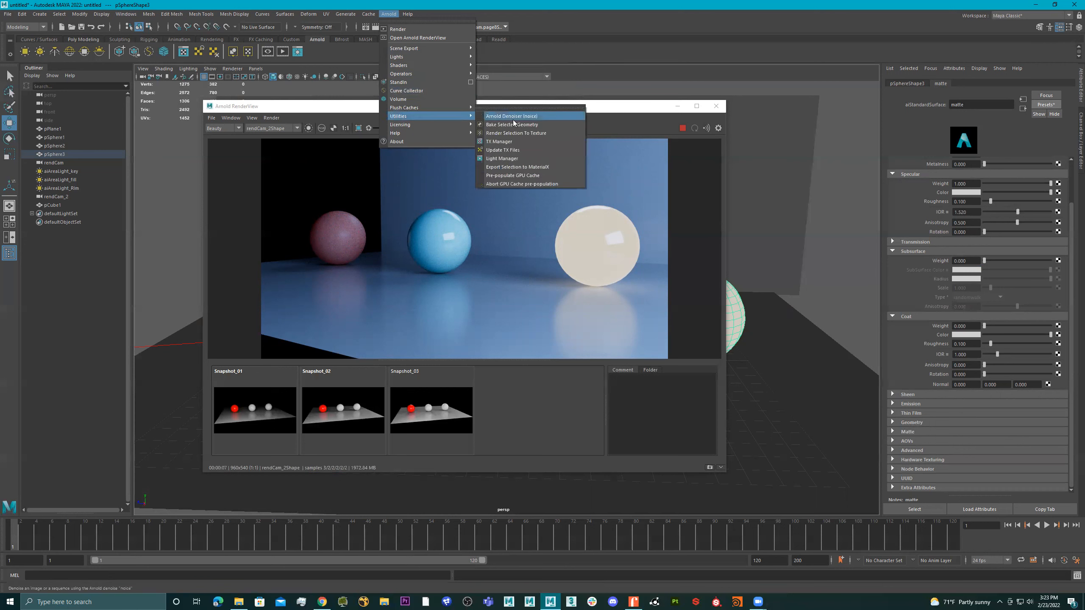
pyautogui.click(508, 159)
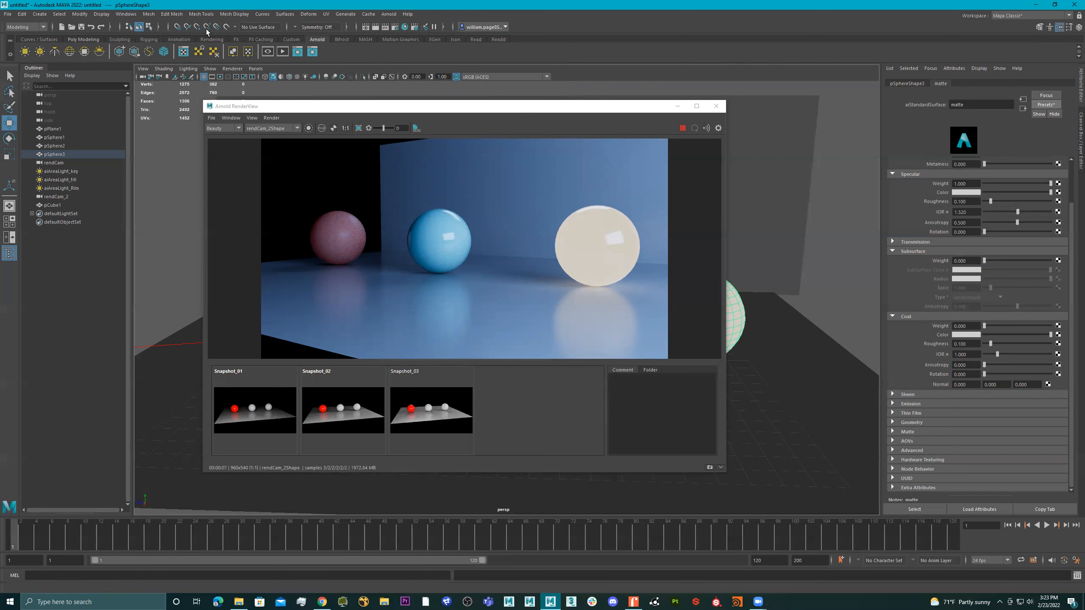
pyautogui.click(10, 54)
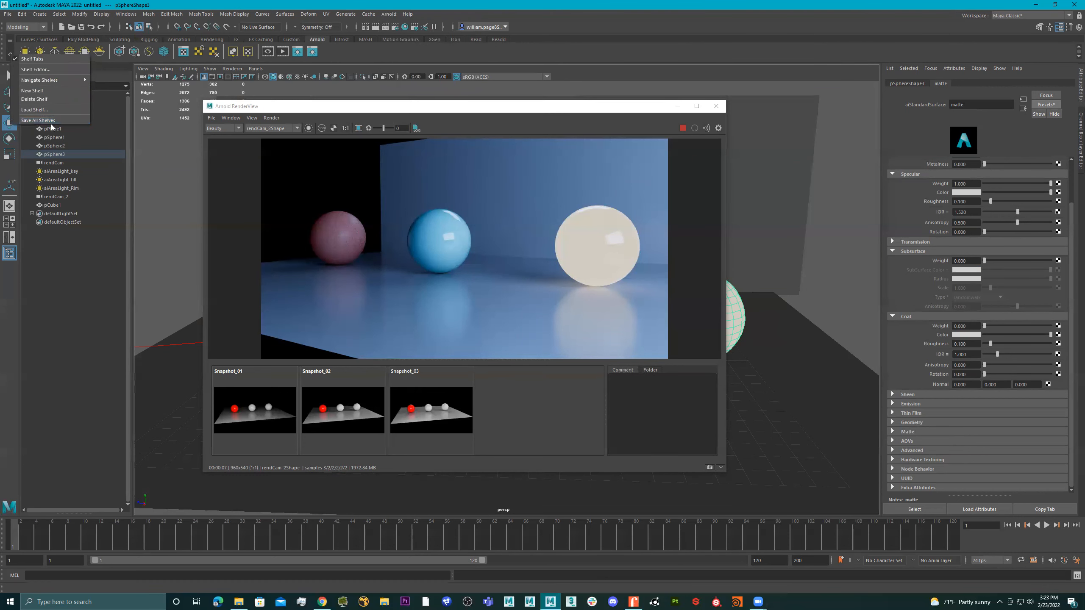
pyautogui.click(80, 120)
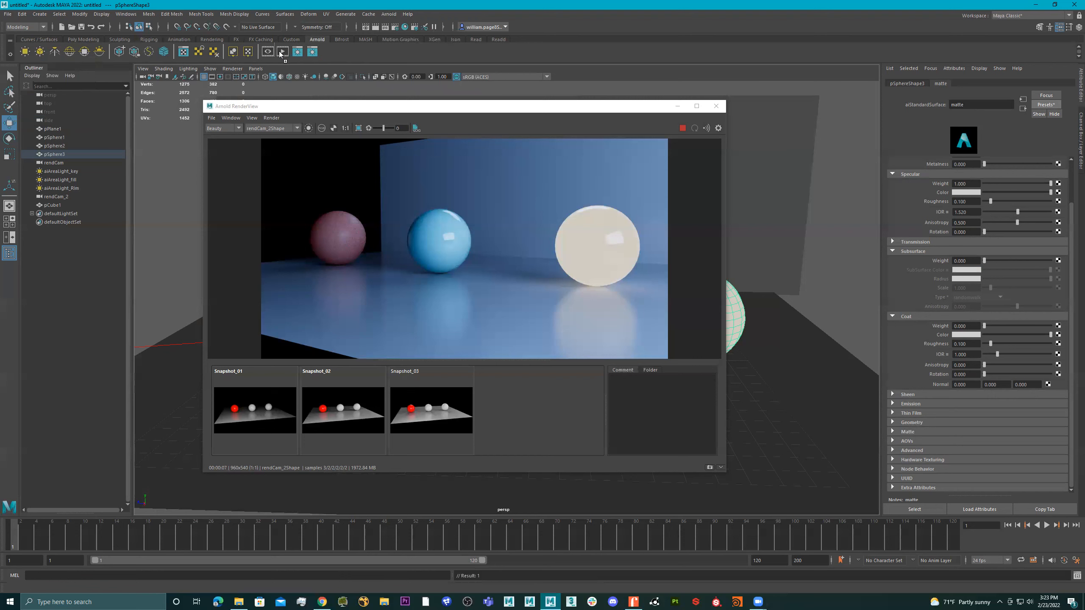
# Reorder the Light Manager shortcut on the Arnold shelf, delete the duplicate shortcut and save all shelves again
pyautogui.moveTo(246, 55); pyautogui.dragTo(246, 55, button='middle')
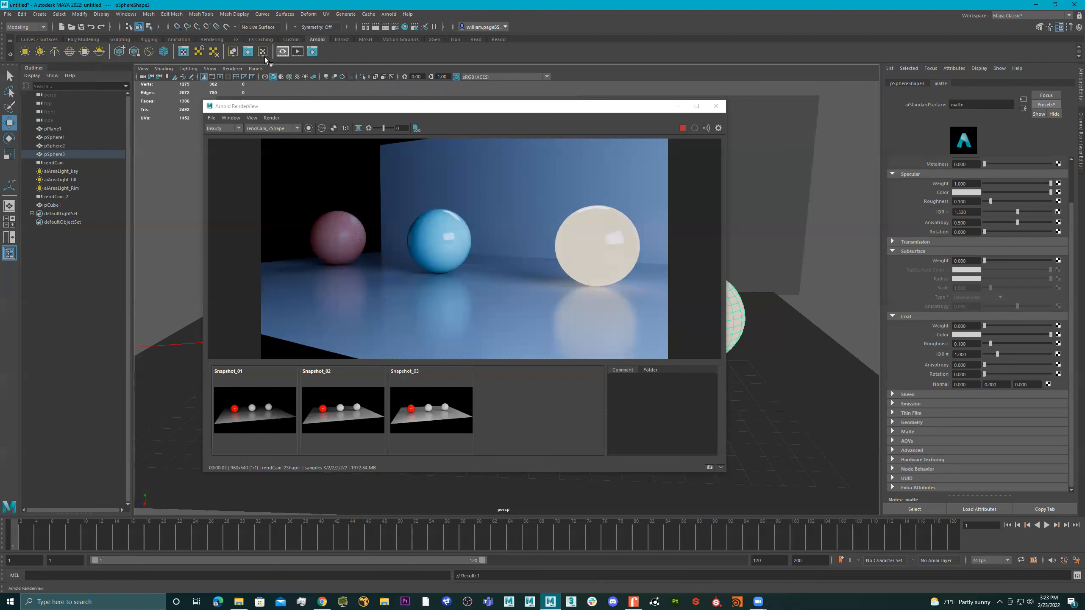
pyautogui.rightClick(248, 52)
pyautogui.click(264, 80)
pyautogui.click(10, 55)
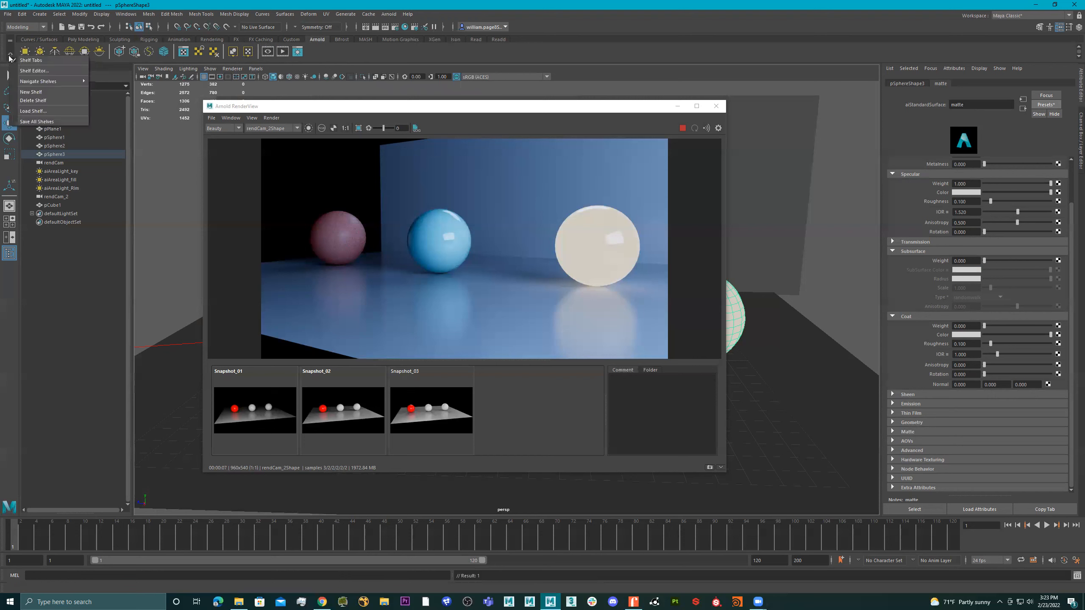
pyautogui.click(51, 121)
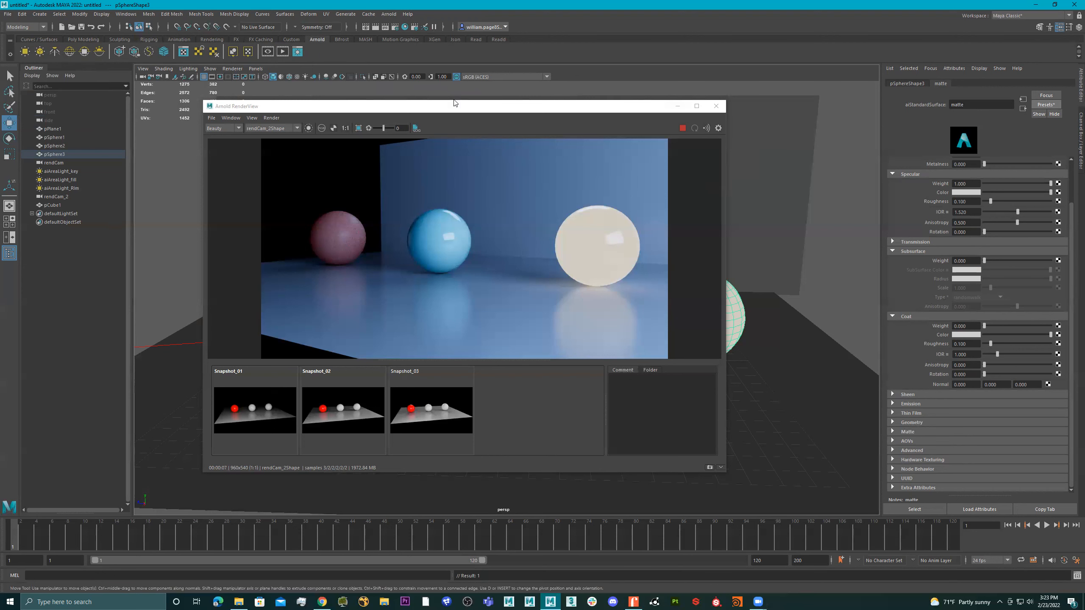
# Disable the rim, fill and key area lights in the Light Manager, and stop and close the Arnold RenderView
pyautogui.click(298, 51)
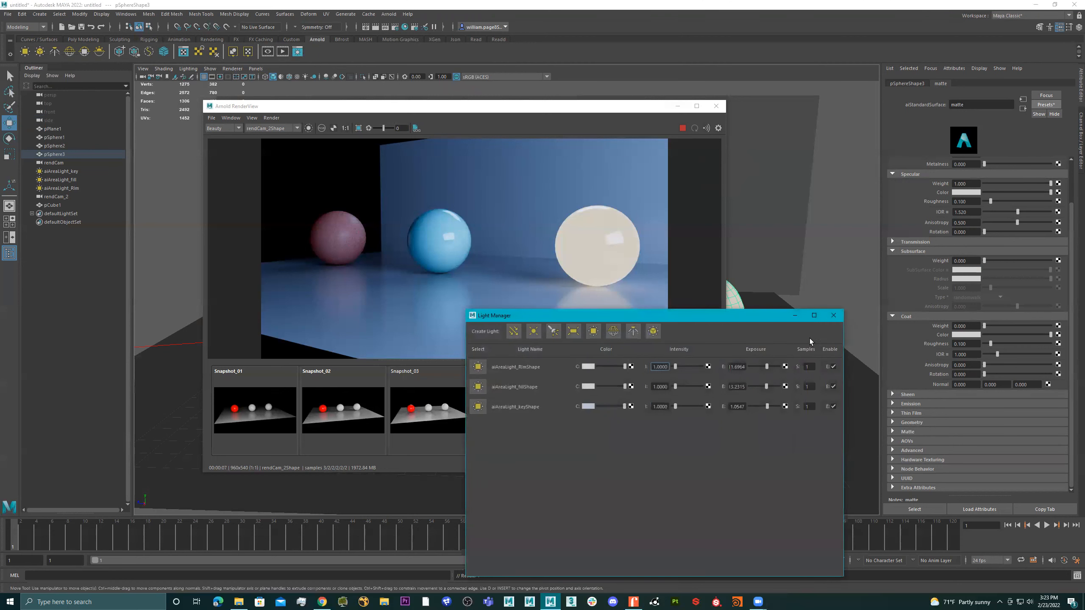
pyautogui.click(833, 387)
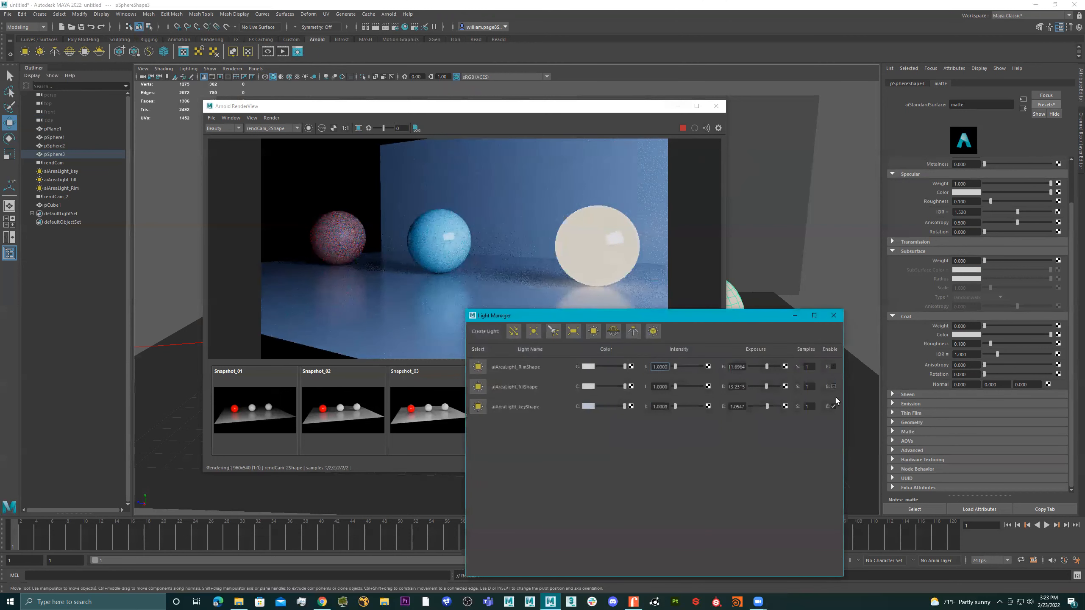
pyautogui.click(833, 406)
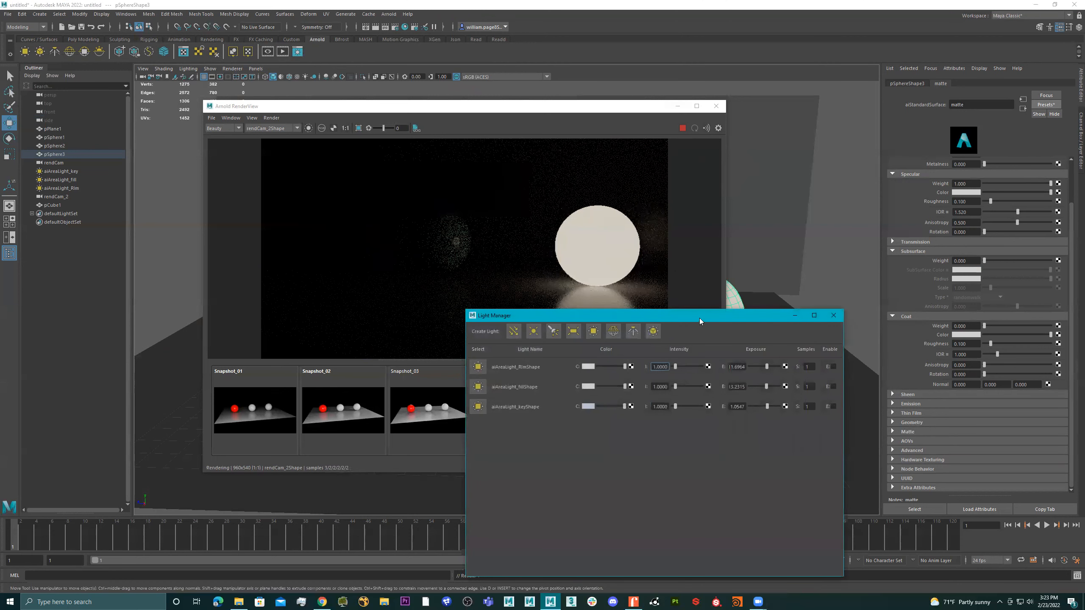
pyautogui.moveTo(755, 316); pyautogui.dragTo(787, 364)
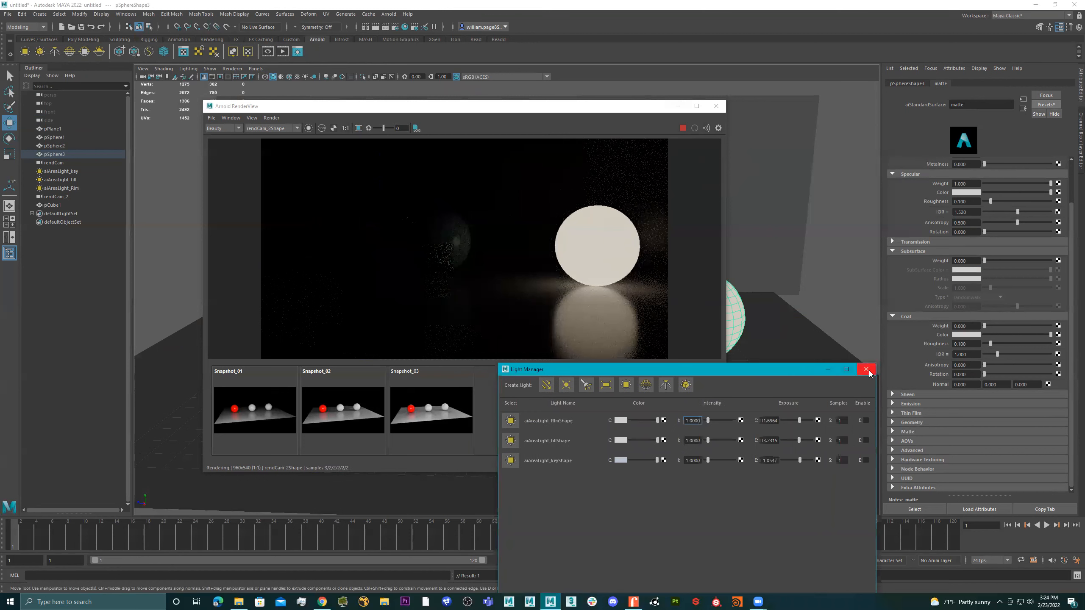
pyautogui.click(866, 366)
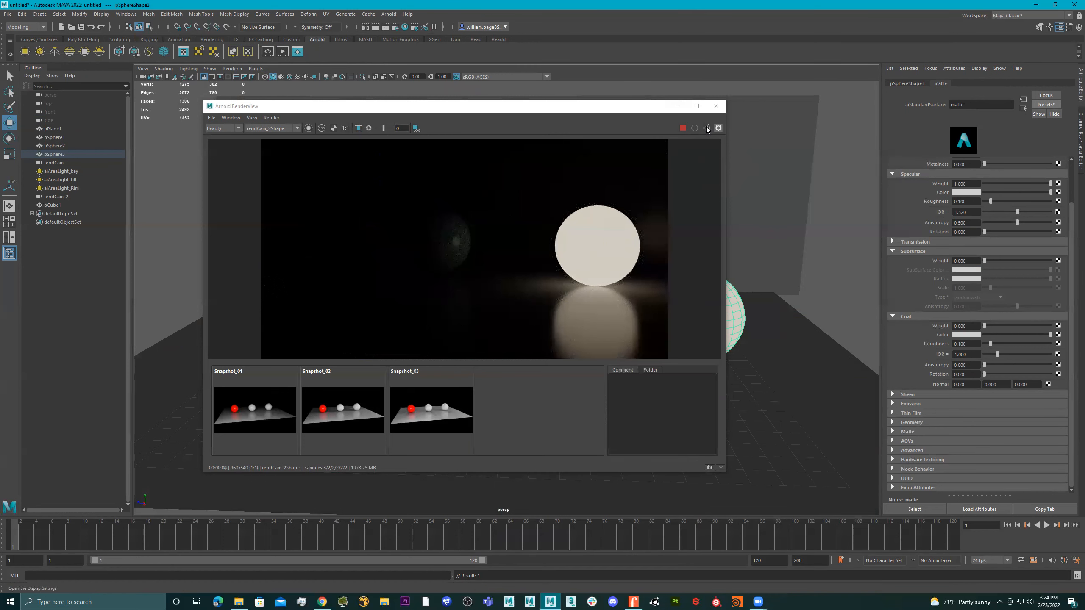
pyautogui.click(681, 129)
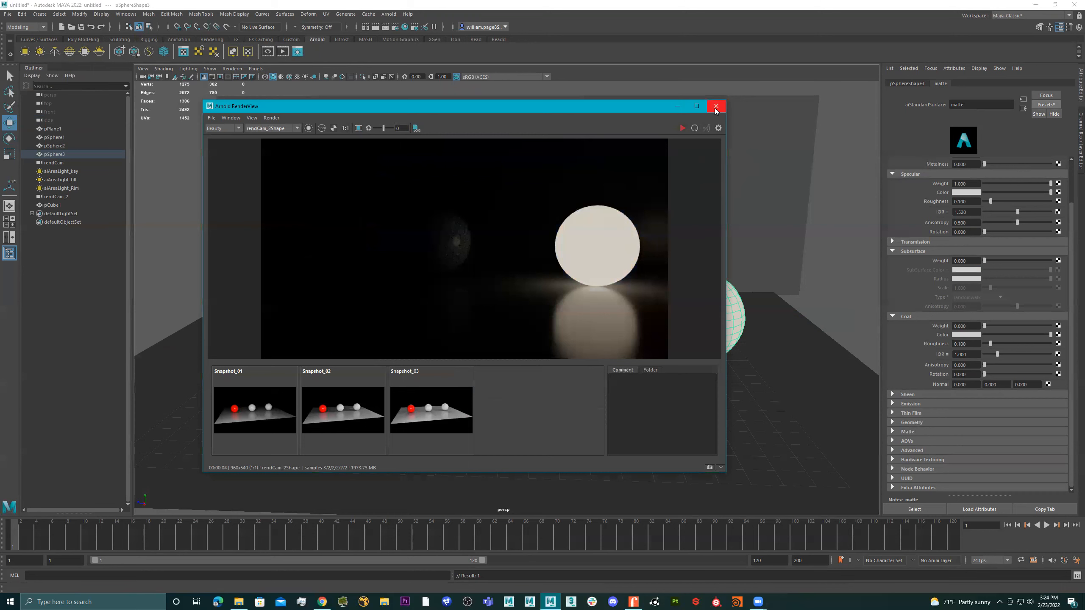
pyautogui.click(716, 107)
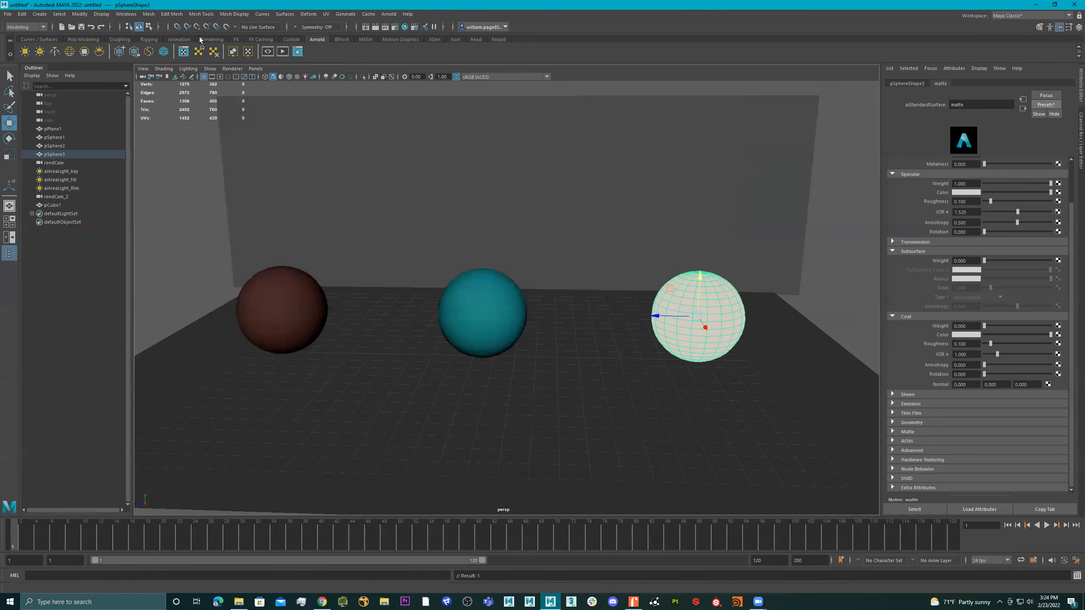
# Create a polygon cylinder at the origin and scale it into a thin, upright shape
pyautogui.click(83, 39)
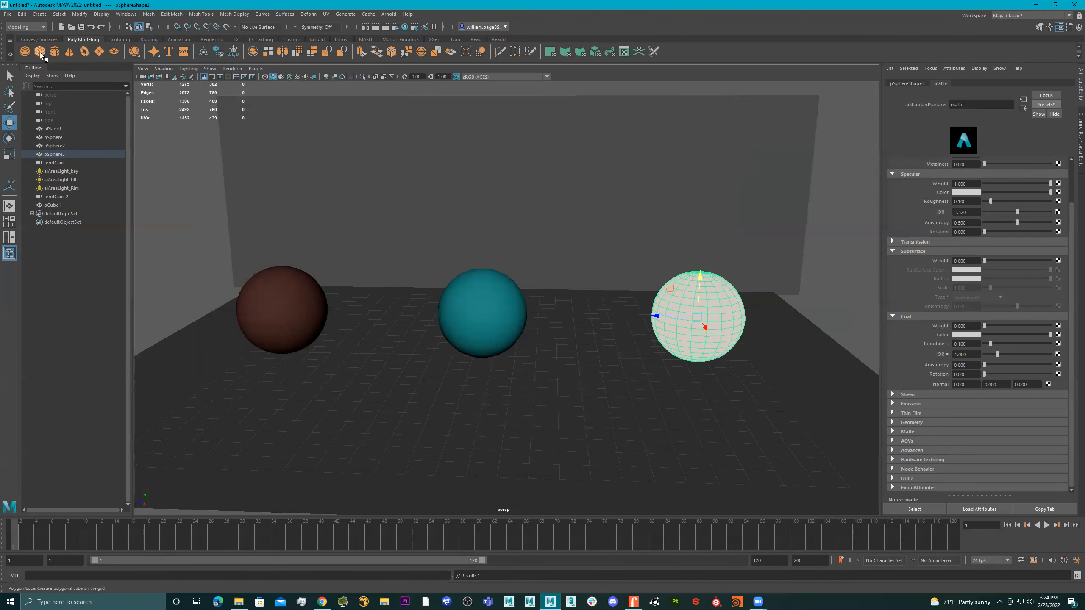
pyautogui.click(54, 51)
pyautogui.press('r')
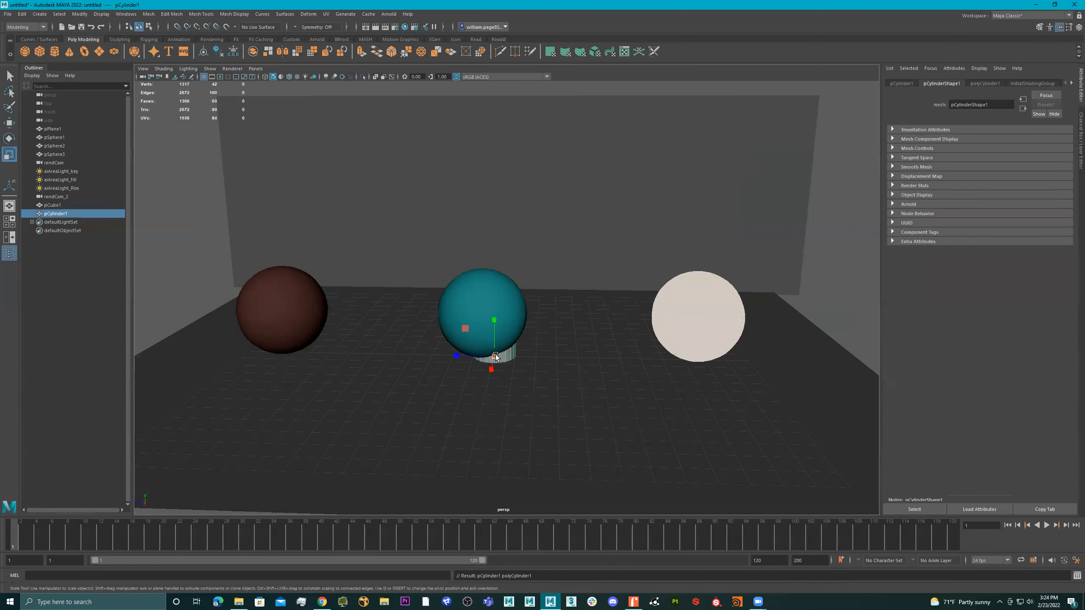
pyautogui.moveTo(495, 354); pyautogui.dragTo(648, 376)
pyautogui.moveTo(491, 324); pyautogui.dragTo(489, 249)
pyautogui.moveTo(494, 357); pyautogui.dragTo(168, 357)
# Rotate the thin cylinder towards horizontal, raise it above the middle sphere and stretch it into a long tube
pyautogui.press('e')
pyautogui.moveTo(507, 323); pyautogui.dragTo(581, 389)
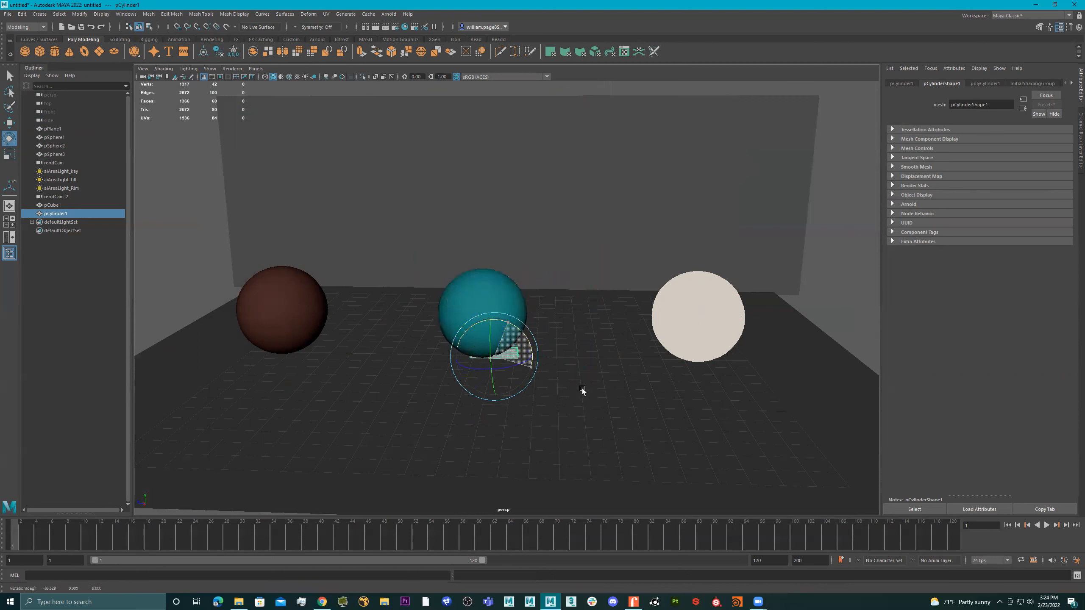
pyautogui.press('w')
pyautogui.moveTo(493, 312); pyautogui.dragTo(470, 186)
pyautogui.press('r')
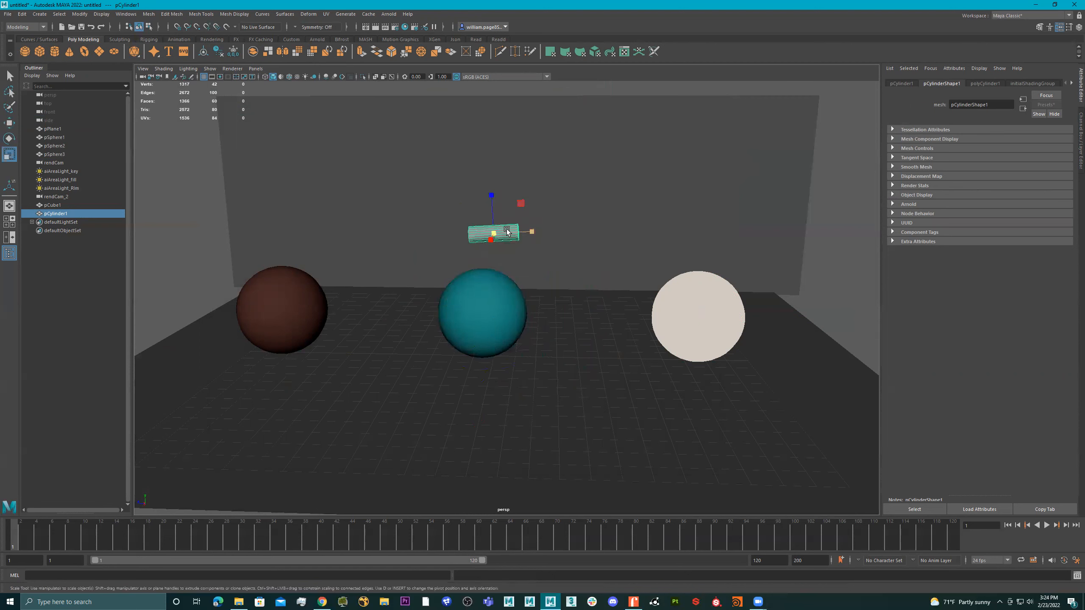
pyautogui.moveTo(510, 235); pyautogui.dragTo(782, 252)
pyautogui.press('w')
pyautogui.keyDown('alt'); pyautogui.moveTo(477, 165); pyautogui.dragTo(516, 199); pyautogui.keyUp('alt')
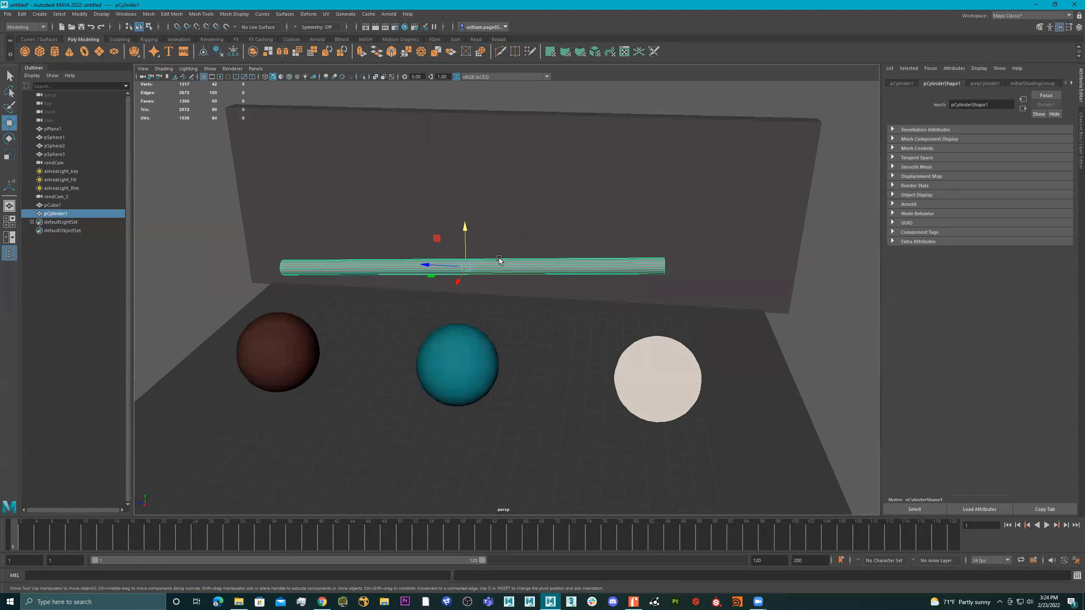
# Duplicate the long tube and slide the copy sideways, and undo back to the short, unrotated cylinder at the origin
pyautogui.hotkey('ctrl', 'd')
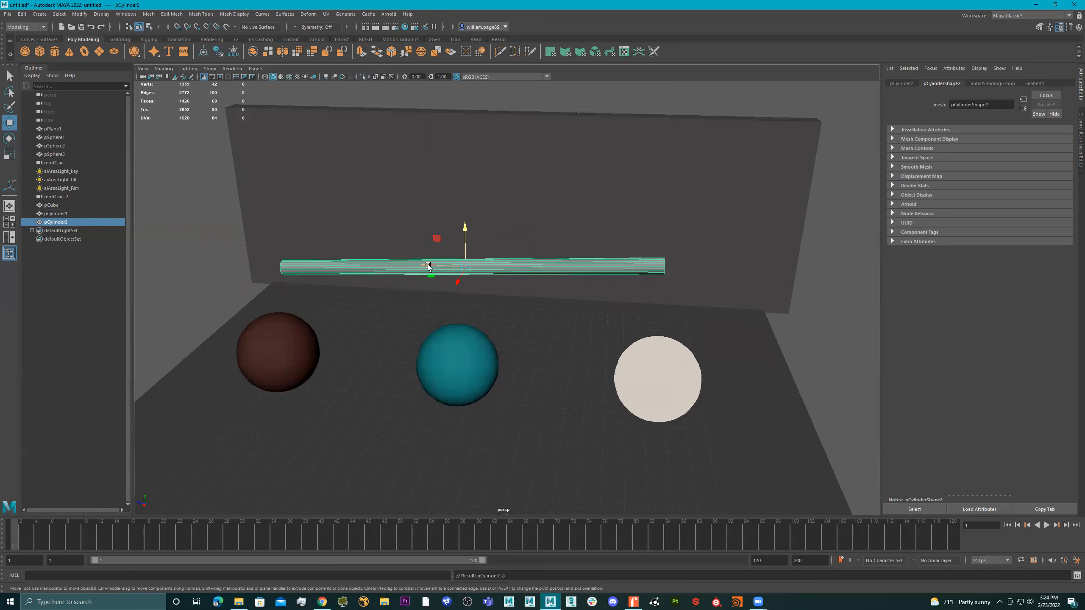
pyautogui.moveTo(431, 266); pyautogui.dragTo(569, 274)
pyautogui.hotkey('ctrl', 'z')
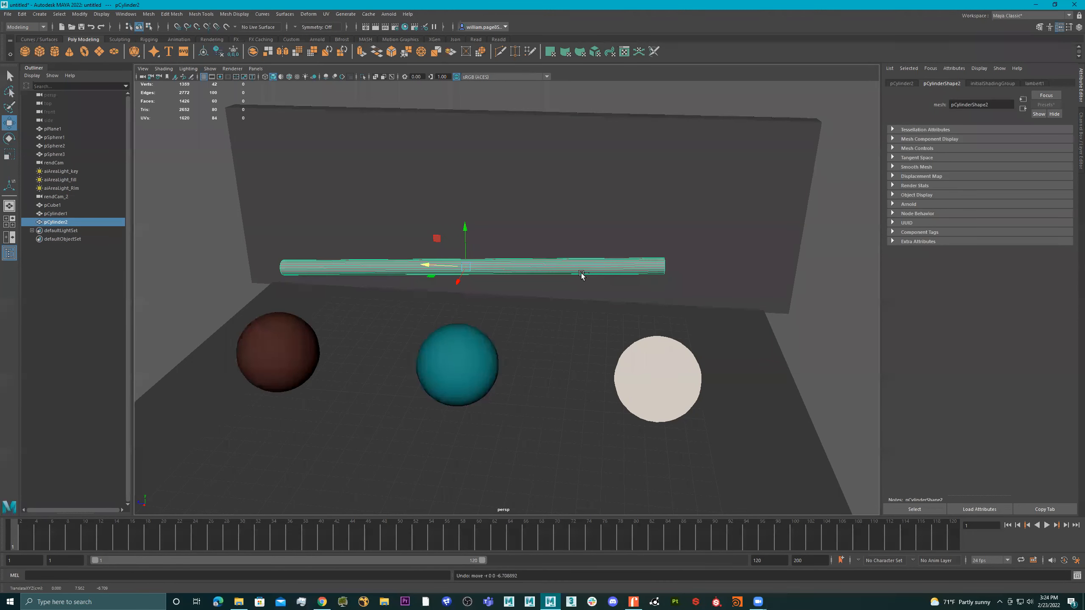
pyautogui.hotkey('ctrl', 'z')
pyautogui.hotkey('ctrl', 'z')
pyautogui.hotkey('ctrl', 'z')
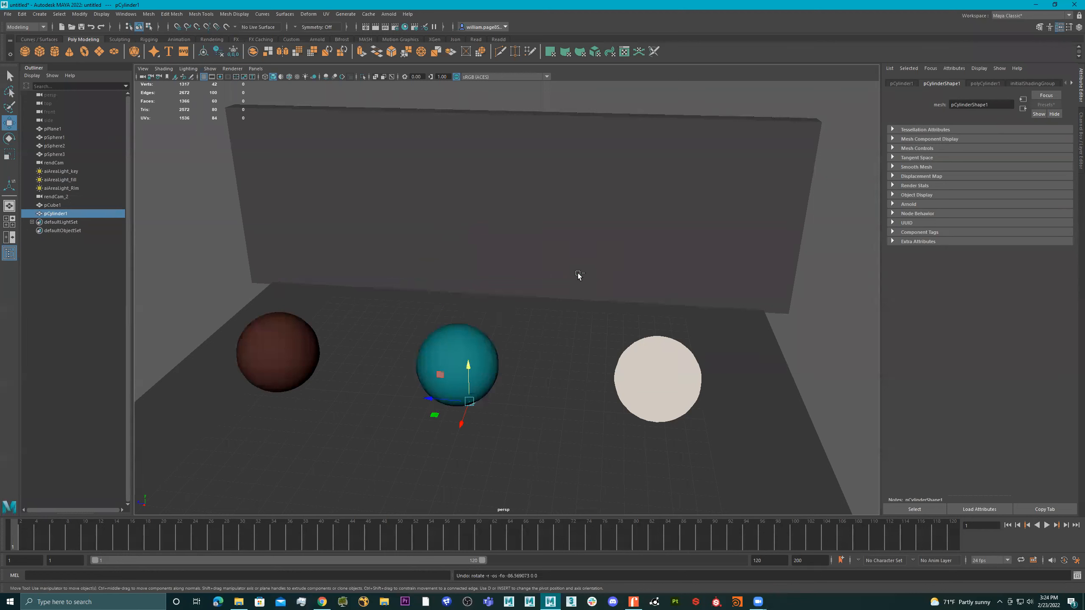
# Raise the upright cylinder above the middle sphere, rotate it to lie across the scene and lengthen it into a tube
pyautogui.moveTo(468, 366); pyautogui.dragTo(462, 209)
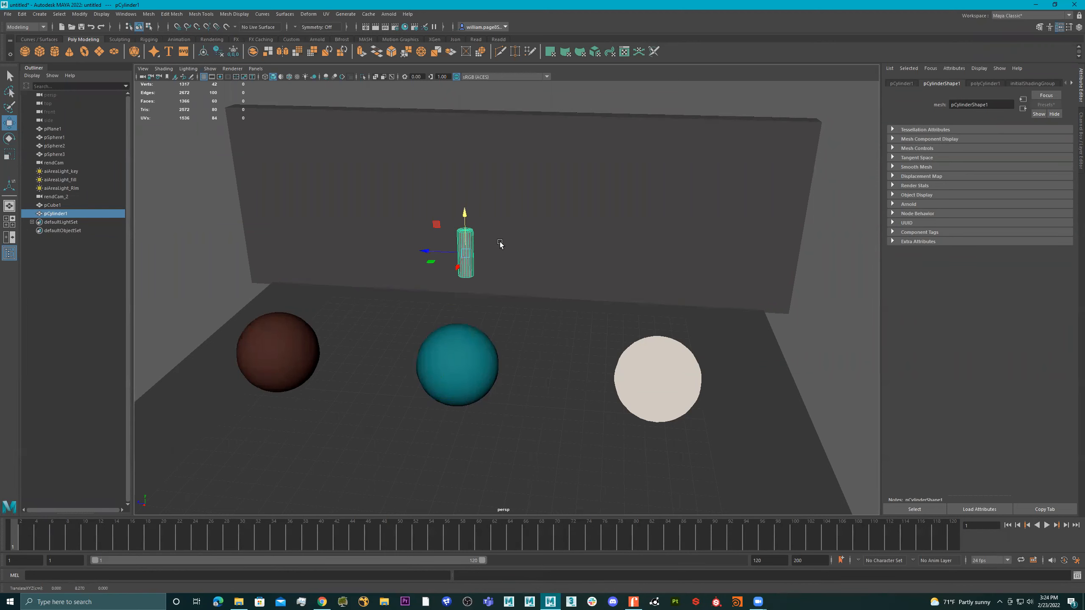
pyautogui.press('e')
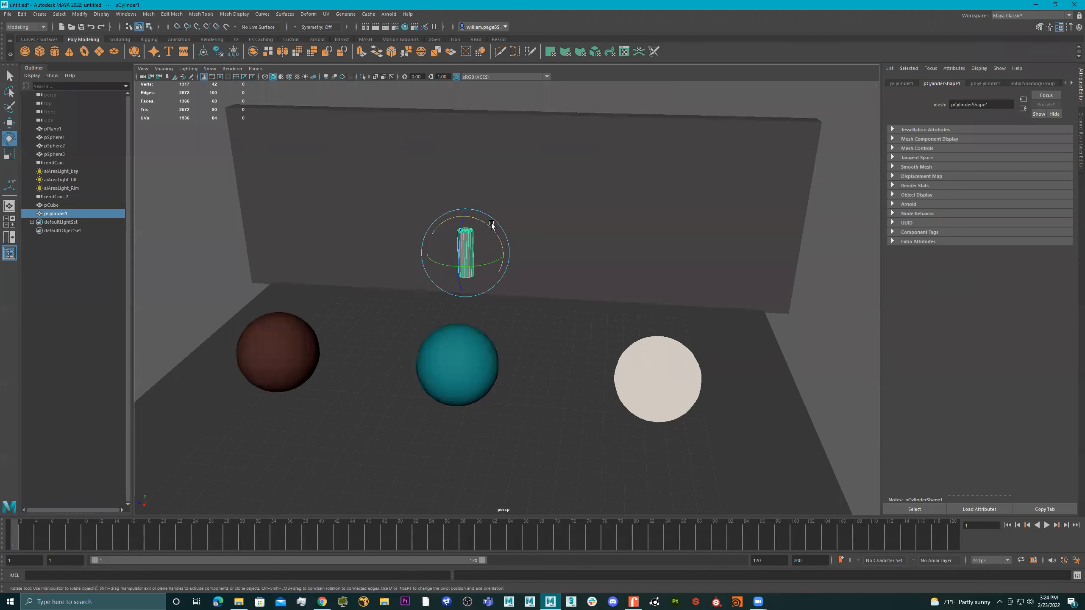
pyautogui.moveTo(491, 224); pyautogui.dragTo(584, 266)
pyautogui.press('r')
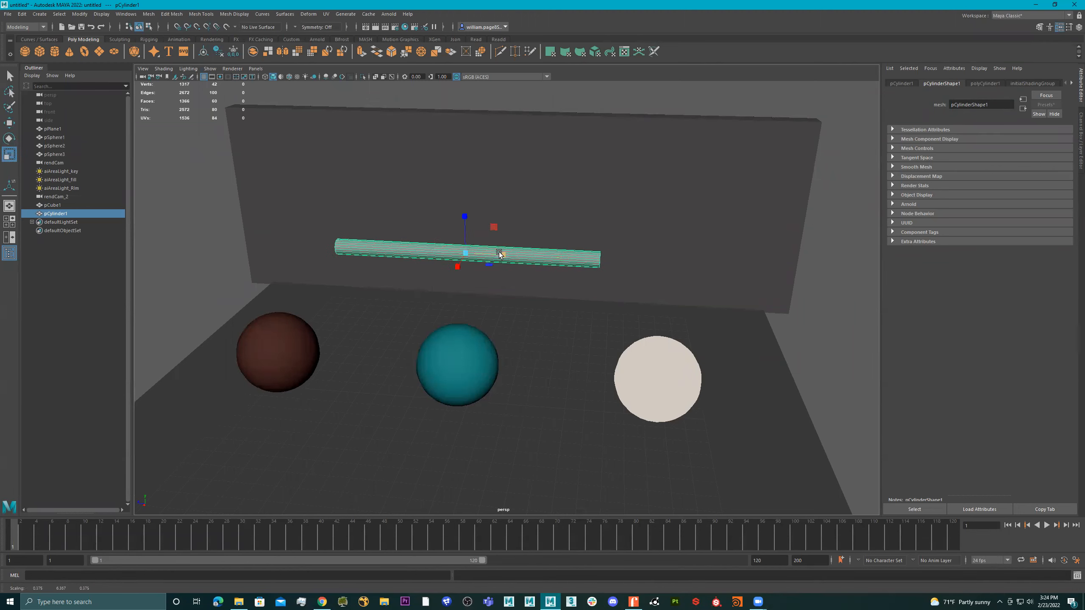
# Duplicate the tube, move the copy to the right along its length and scale it into a short, thicker cap
pyautogui.hotkey('ctrl', 'd')
pyautogui.press('w')
pyautogui.moveTo(432, 255); pyautogui.dragTo(647, 263)
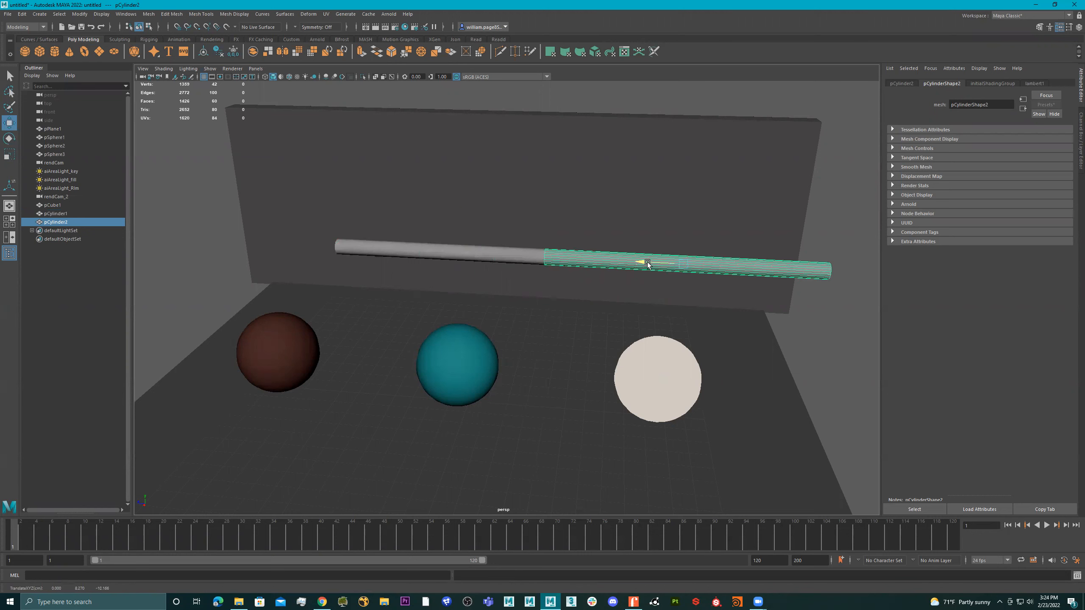
pyautogui.press('t')
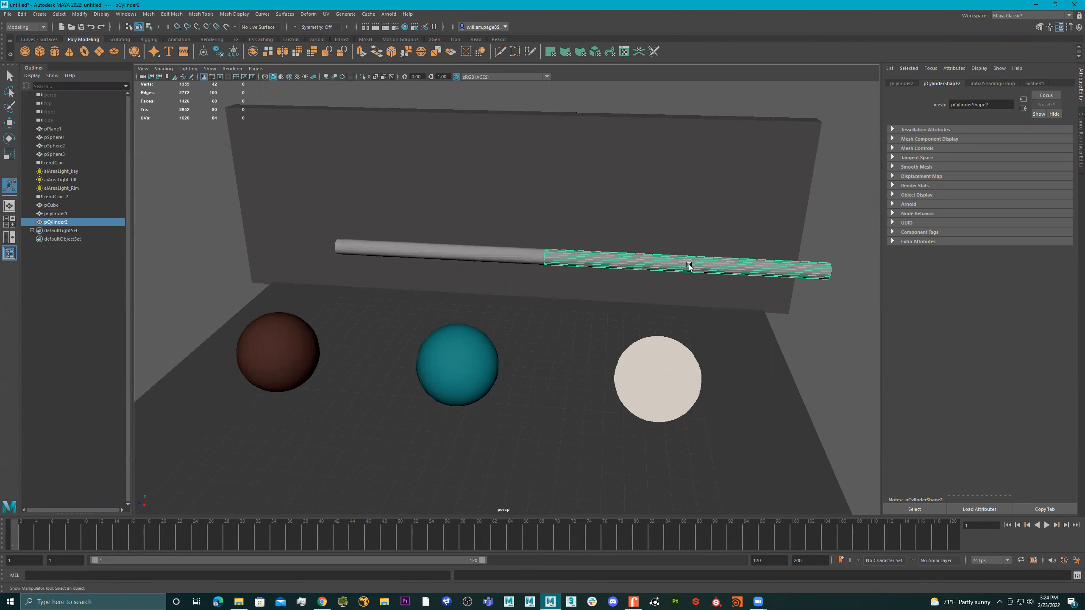
pyautogui.press('r')
pyautogui.moveTo(721, 266); pyautogui.dragTo(671, 264)
pyautogui.press('w')
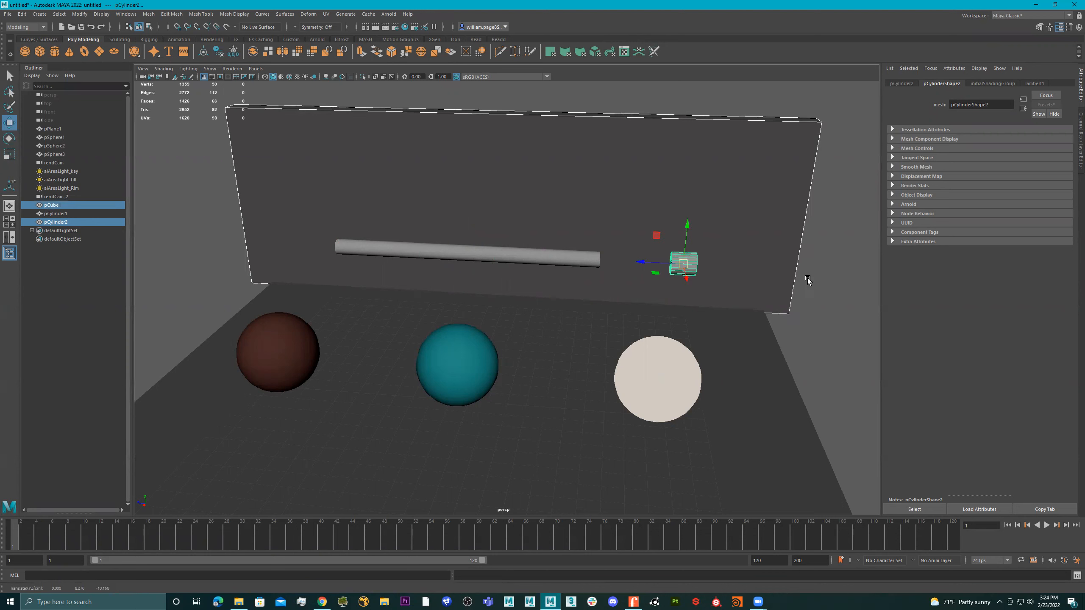
# Fit the cap over the tube's right end and place a duplicate cap over its left end
pyautogui.click(784, 280)
pyautogui.click(683, 262)
pyautogui.moveTo(662, 261); pyautogui.dragTo(307, 230)
pyautogui.hotkey('ctrl', 'd')
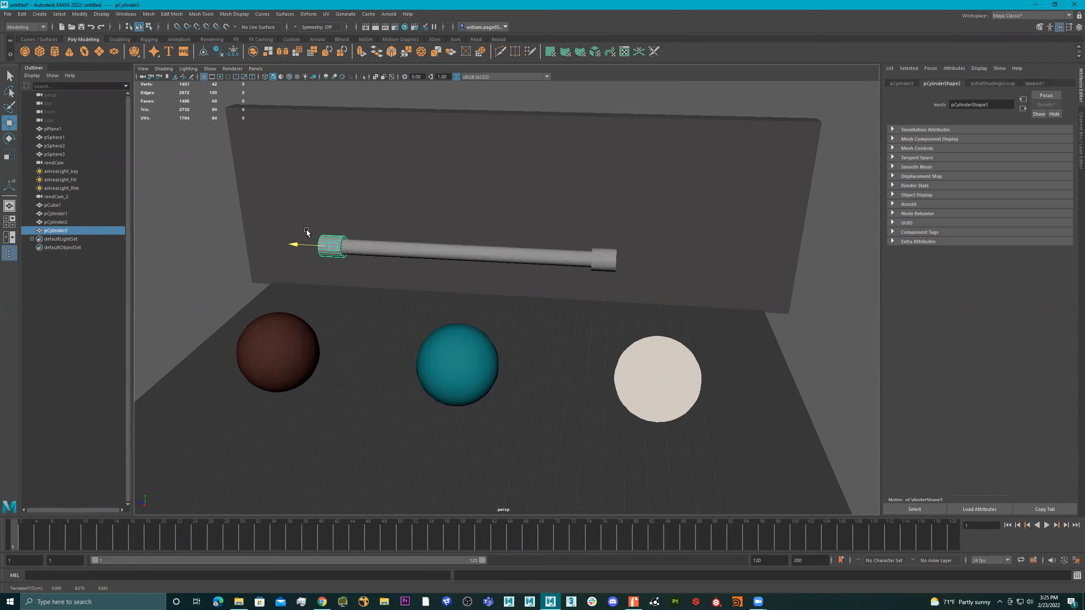
# Combine the two end caps into a single mesh, leaving the tube out
pyautogui.keyDown('shift'); pyautogui.click(598, 255); pyautogui.keyUp('shift')
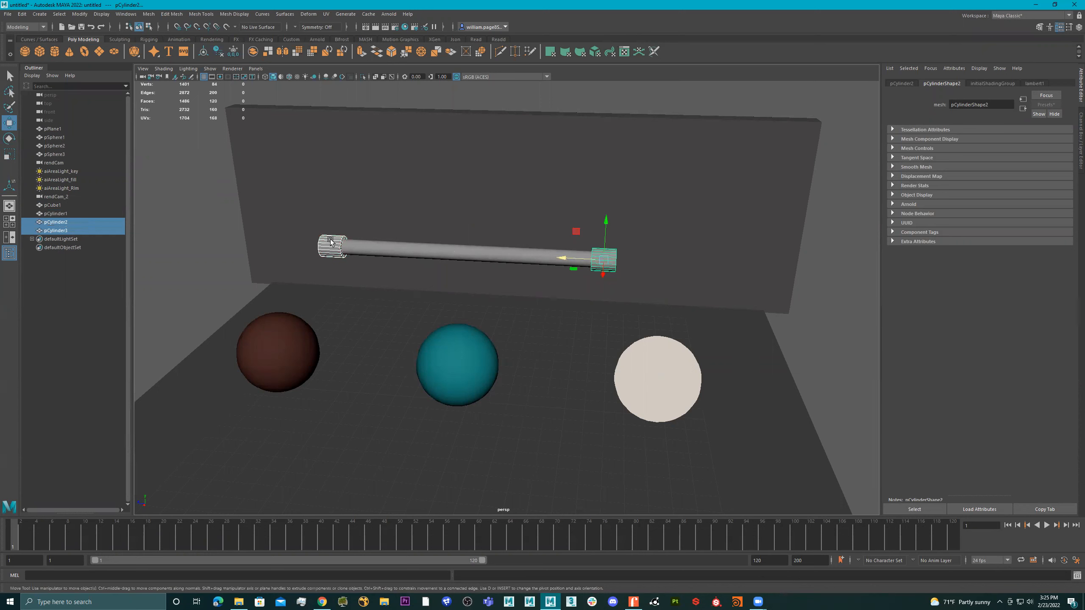
pyautogui.click(331, 243)
pyautogui.click(410, 247)
pyautogui.click(321, 246)
pyautogui.keyDown('shift'); pyautogui.click(606, 255); pyautogui.keyUp('shift')
pyautogui.keyDown('shift'); pyautogui.moveTo(503, 218); pyautogui.dragTo(506, 397, button='right'); pyautogui.keyUp('shift')
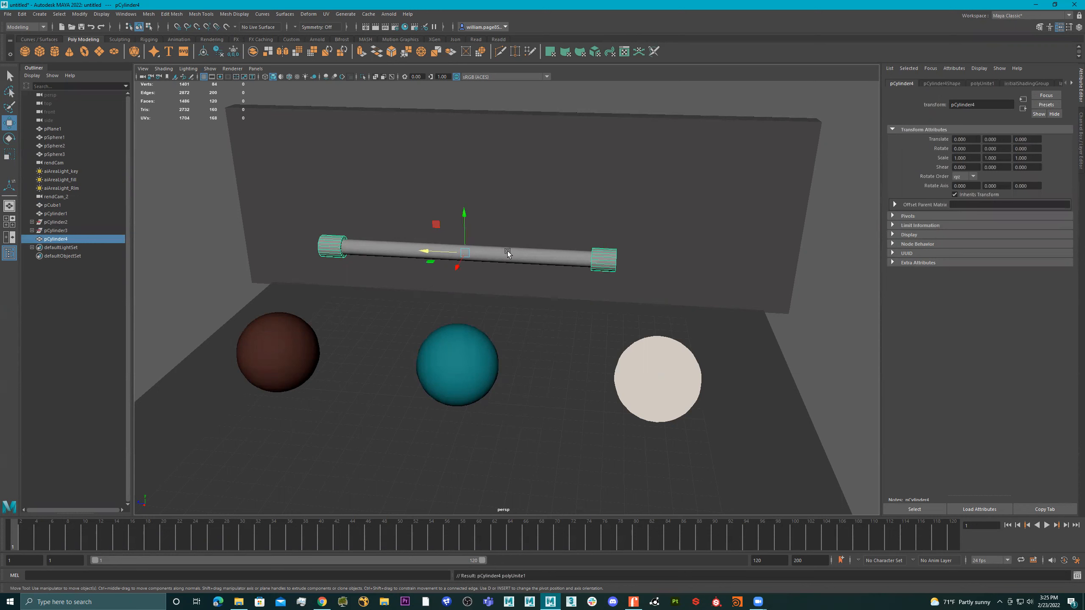
# Rename the combined end-cap mesh as rubber
pyautogui.doubleClick(60, 240)
pyautogui.write('rubber')
pyautogui.press('Return')
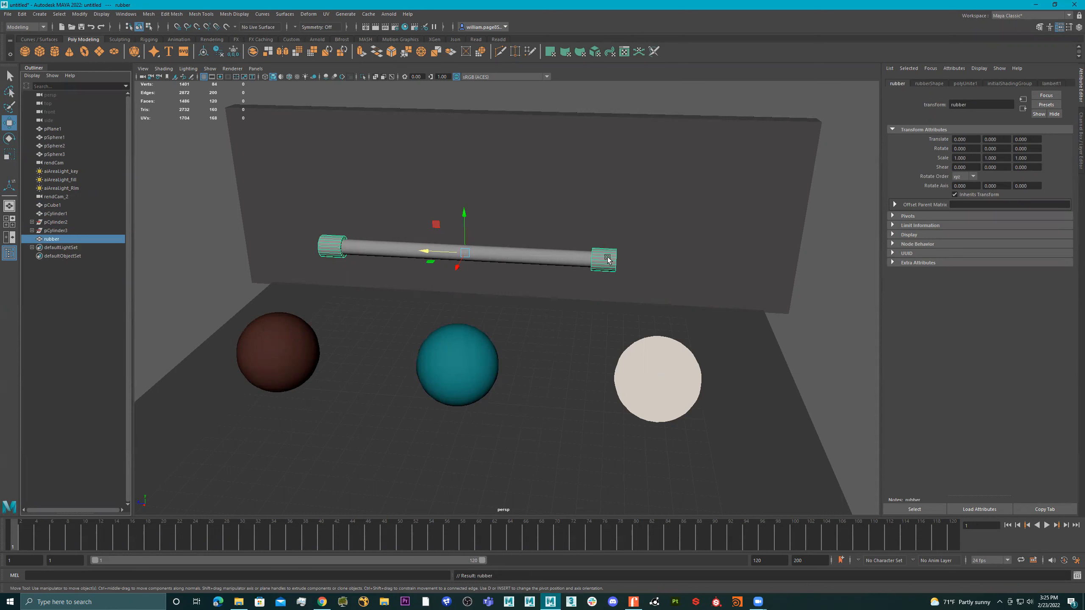
# Assign a new aiStandardSurface material to the end caps and replace its settings with the Rubber preset
pyautogui.moveTo(607, 258); pyautogui.dragTo(602, 474, button='right')
pyautogui.click(383, 268)
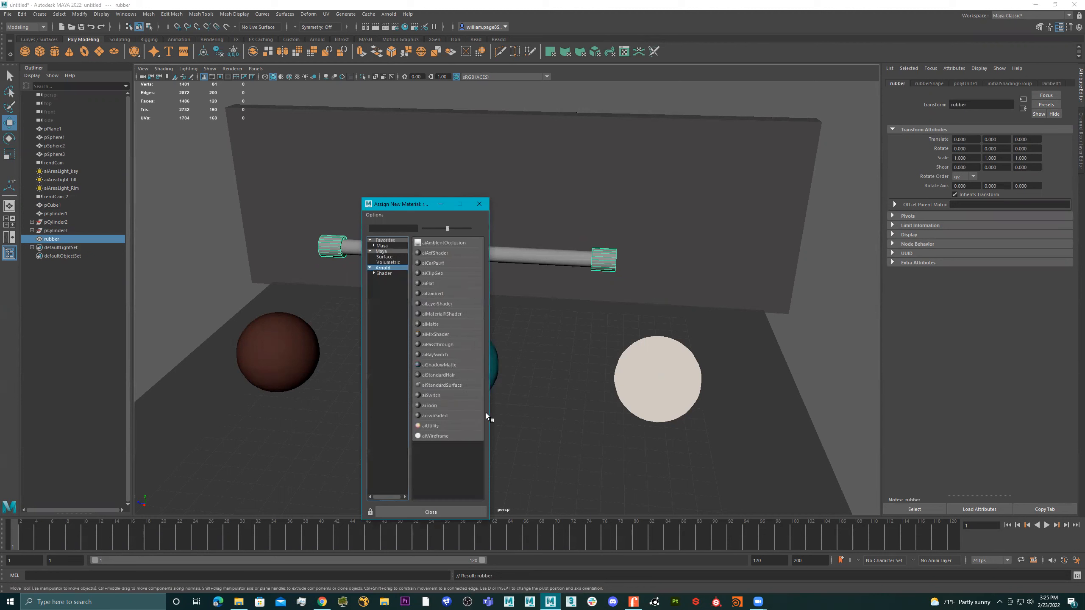
pyautogui.click(451, 385)
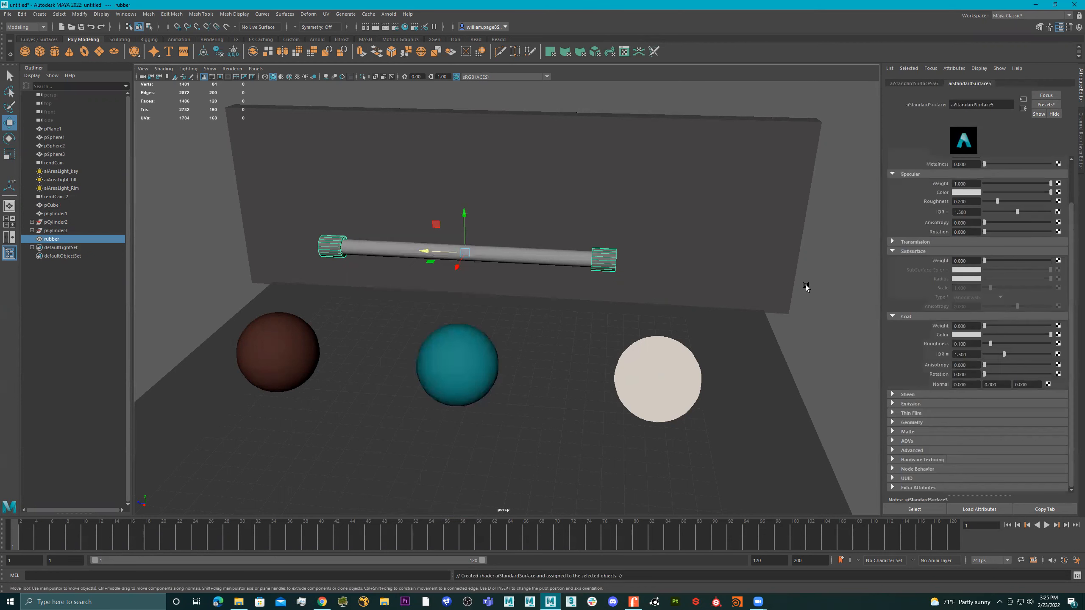
pyautogui.click(1046, 105)
pyautogui.moveTo(1010, 322)
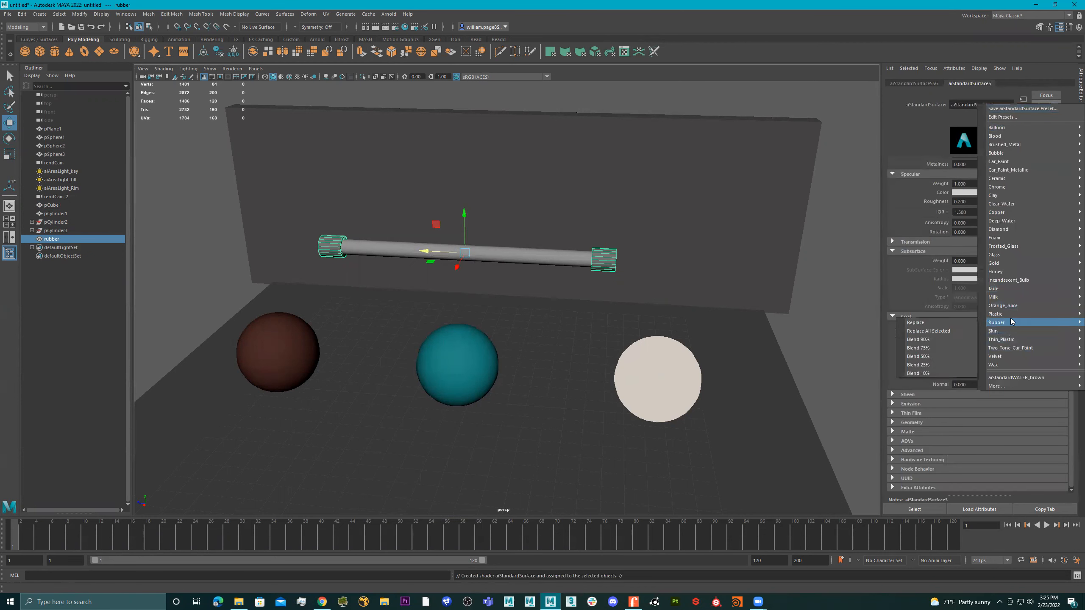
pyautogui.click(946, 320)
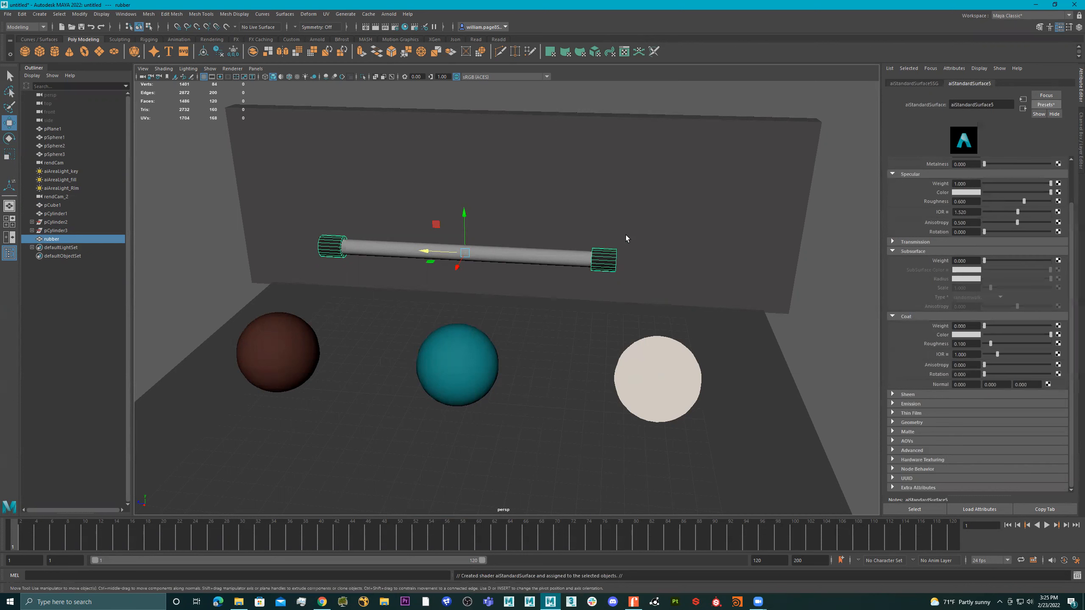
# Assign a new aiStandardSurface material to the tube between the caps and name the material bulb
pyautogui.click(529, 255)
pyautogui.moveTo(540, 255); pyautogui.dragTo(556, 477, button='right')
pyautogui.click(382, 268)
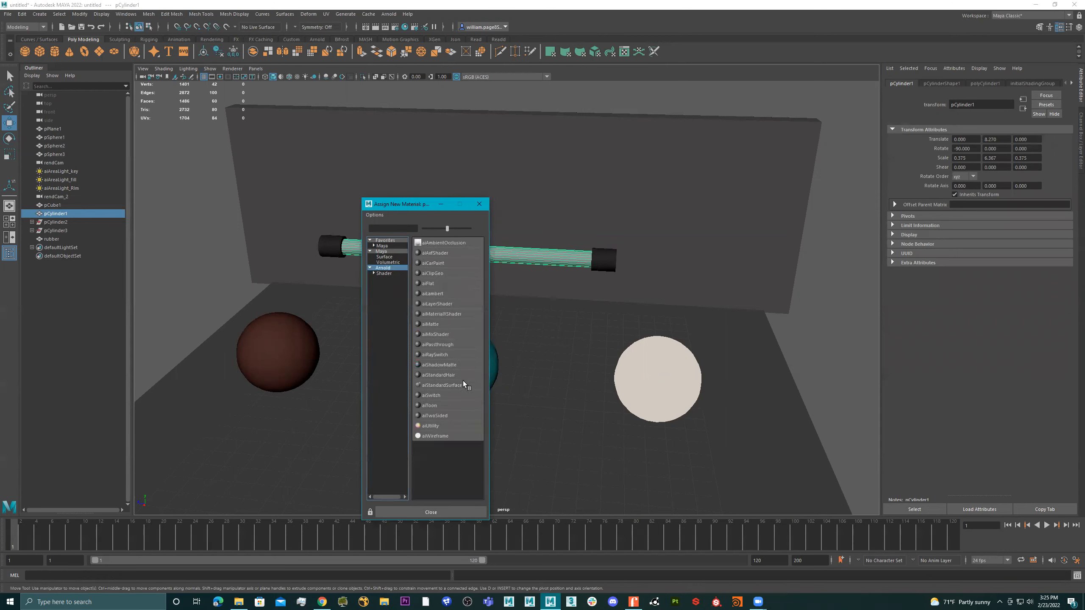
pyautogui.click(455, 385)
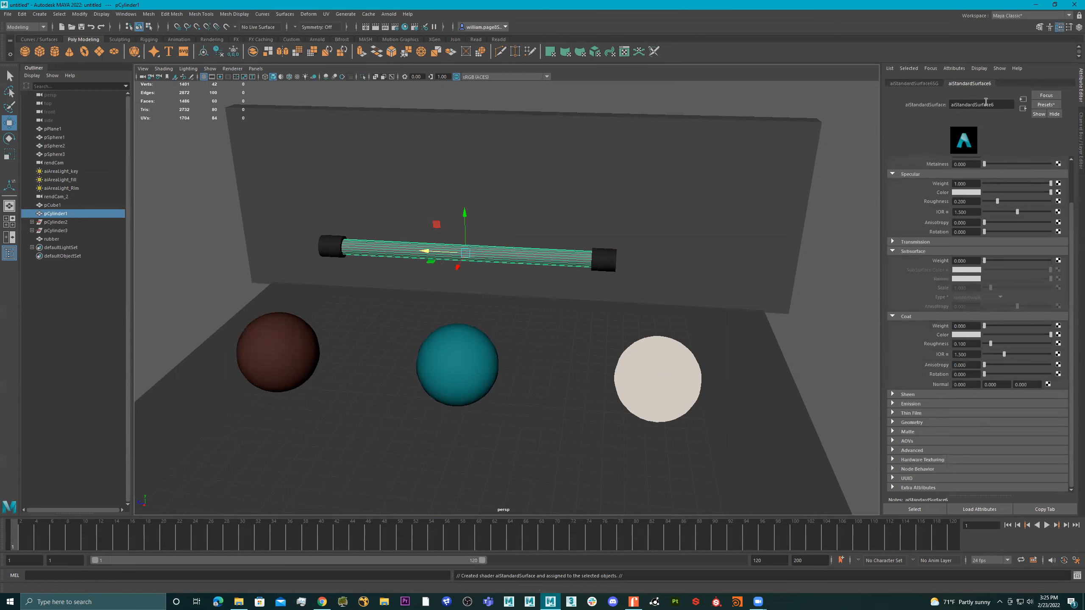
pyautogui.doubleClick(976, 105)
pyautogui.write('bulb')
pyautogui.press('Return')
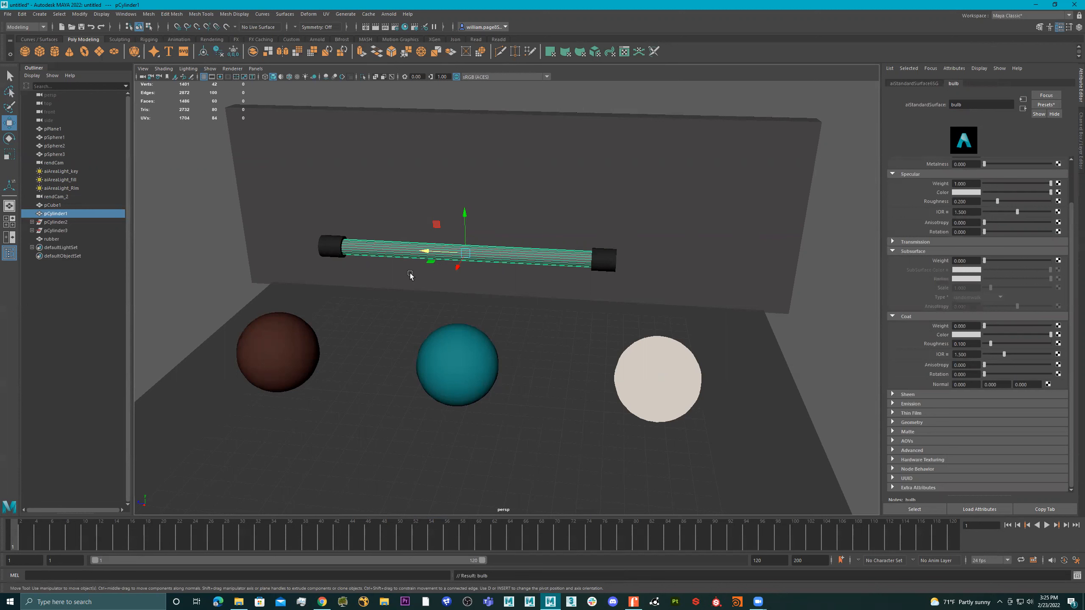
# Group the tube with its end caps and rename the group florecent_LGT
pyautogui.keyDown('shift'); pyautogui.click(335, 247); pyautogui.keyUp('shift')
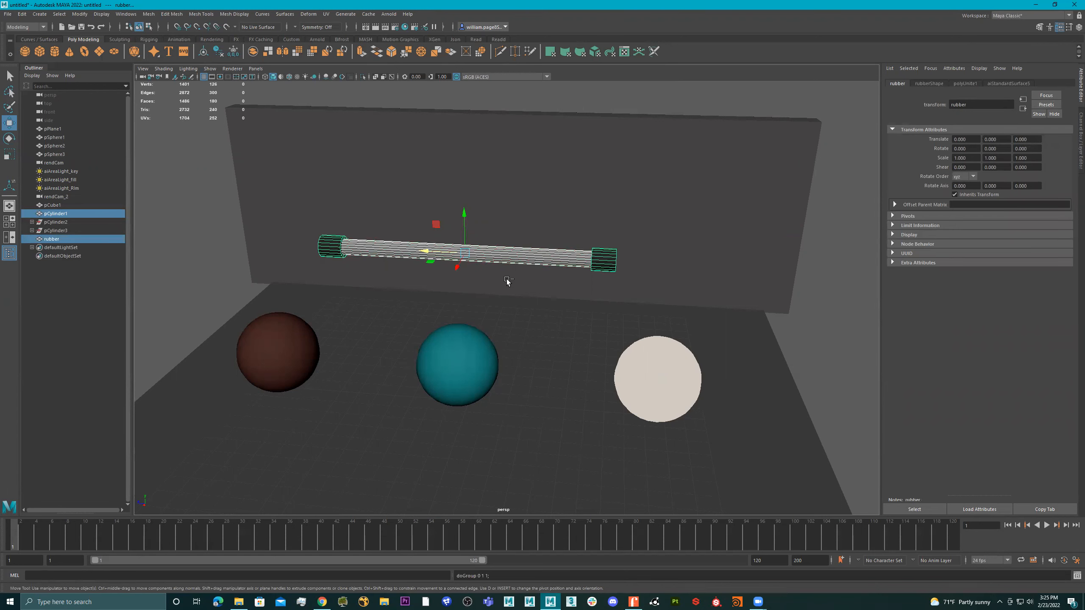
pyautogui.hotkey('ctrl', 'g')
pyautogui.doubleClick(58, 231)
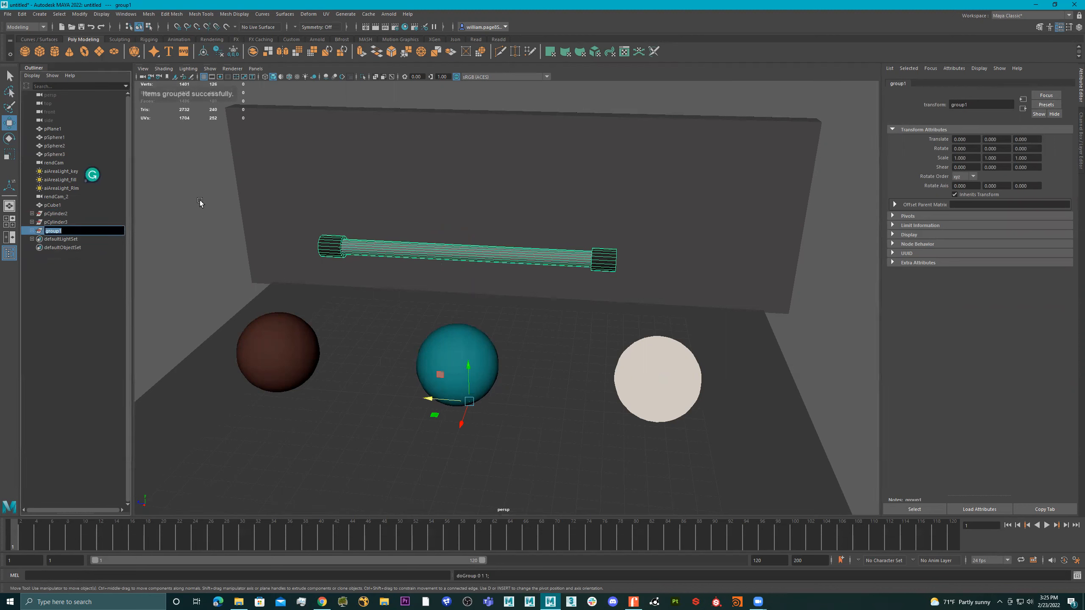
pyautogui.write('tlorece')
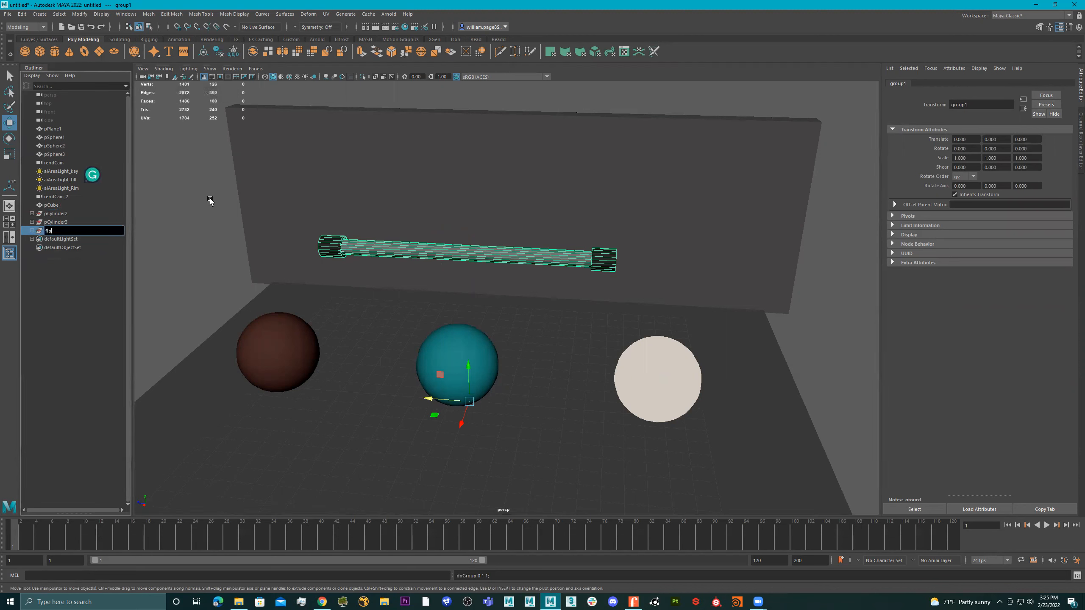
pyautogui.write('nt_LGT')
pyautogui.press('Return')
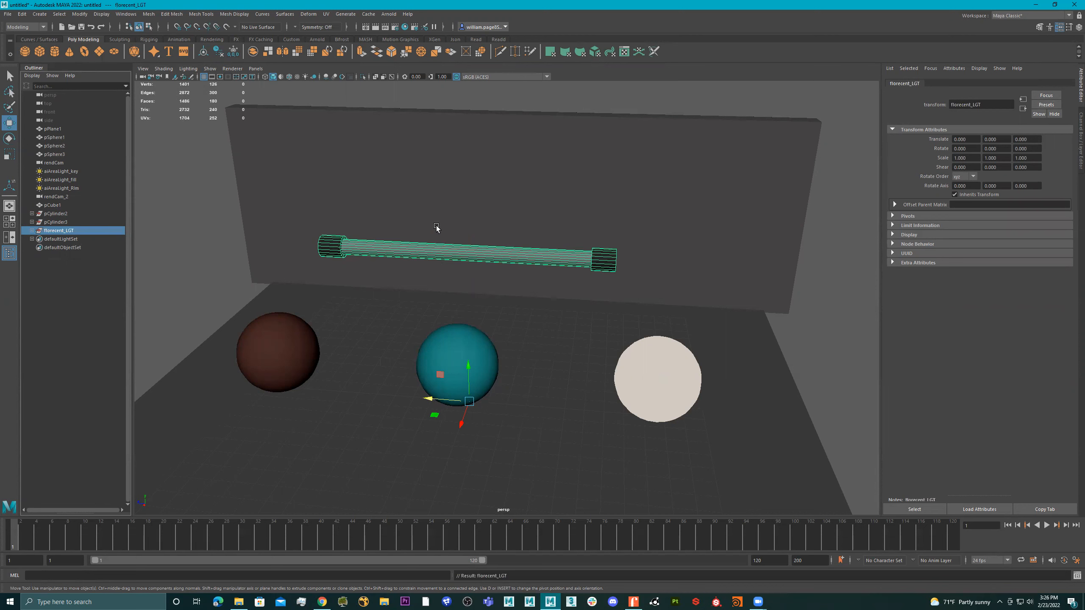
# Centre the group's pivot, raise the light about 1.34 units in Y and shift it about -0.55 in Z
pyautogui.click(204, 52)
pyautogui.moveTo(464, 214); pyautogui.dragTo(463, 187)
pyautogui.moveTo(427, 223)
pyautogui.mouseDown()
pyautogui.moveTo(395, 222)
pyautogui.moveTo(437, 225)
pyautogui.mouseUp()
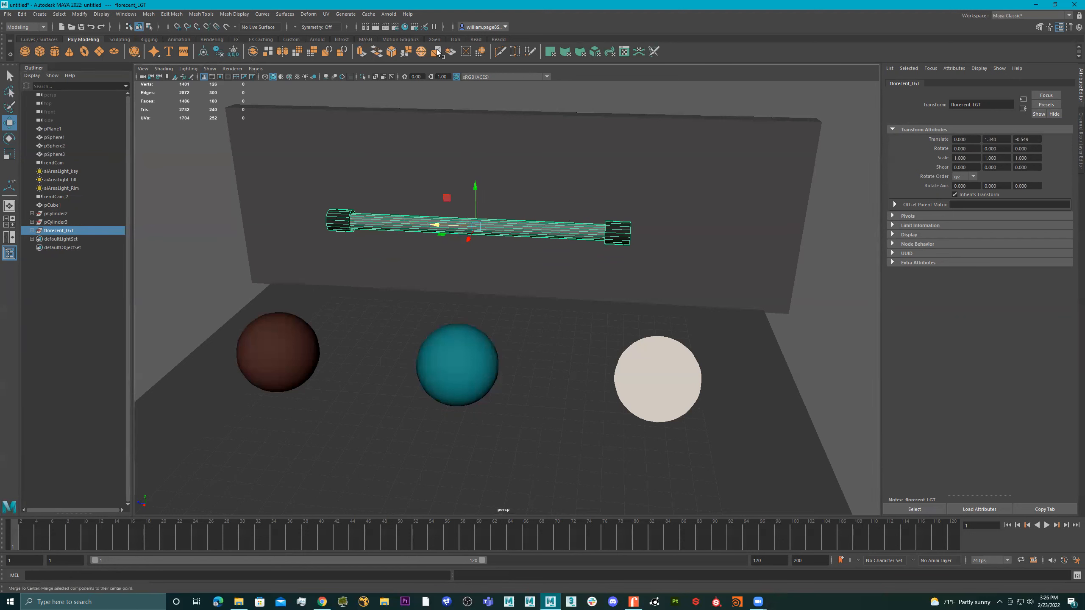
# Render the scene in the Arnold RenderView and switch the render camera to rendCamShape
pyautogui.click(317, 40)
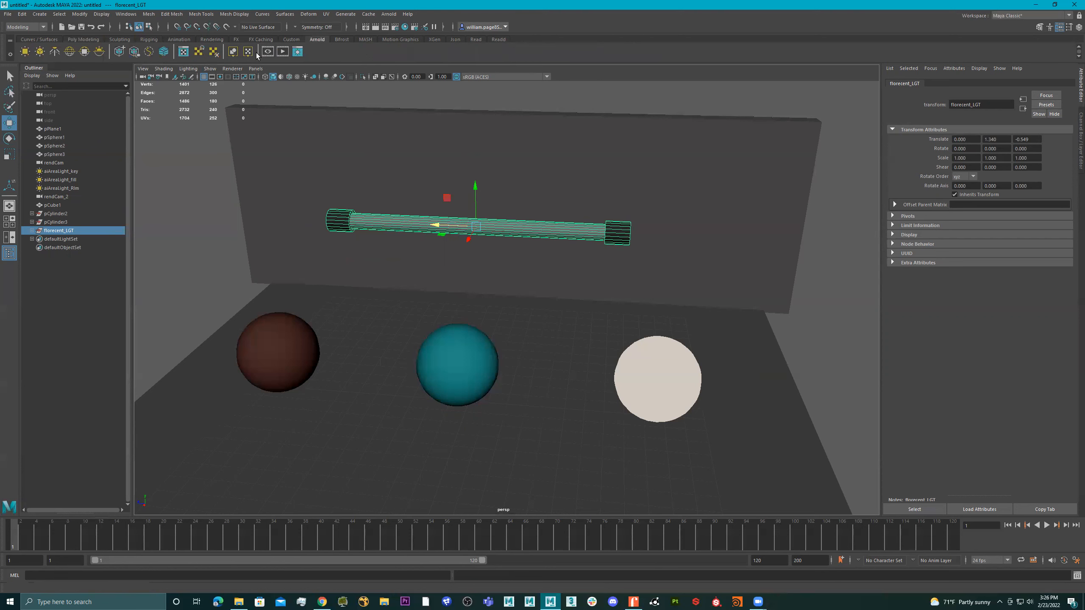
pyautogui.click(282, 51)
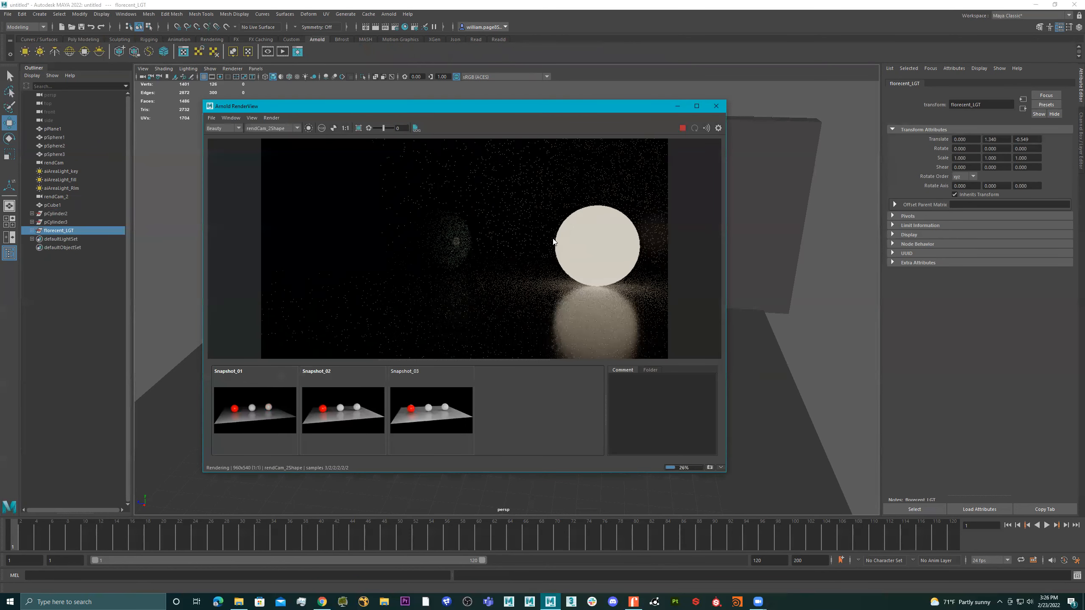
pyautogui.scroll(-2, 561, 244)
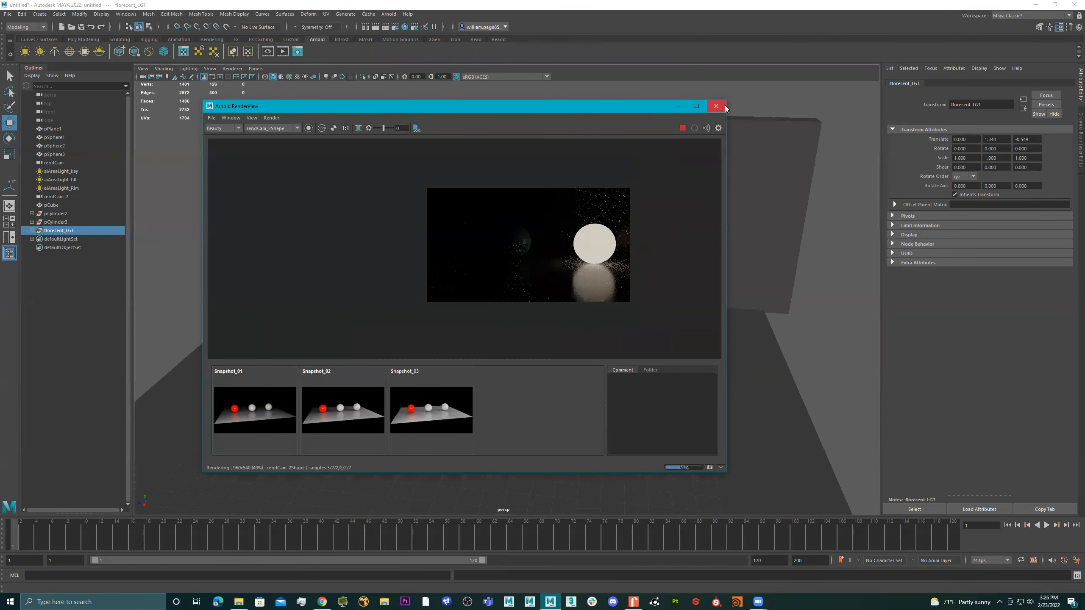
pyautogui.click(279, 128)
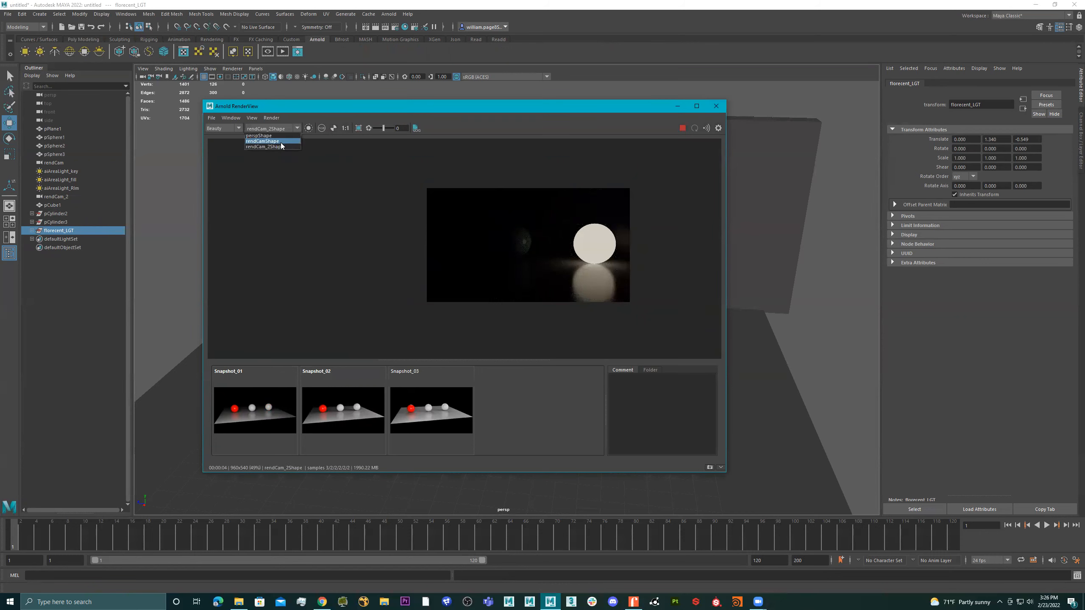
pyautogui.click(281, 142)
pyautogui.scroll(1, 551, 233)
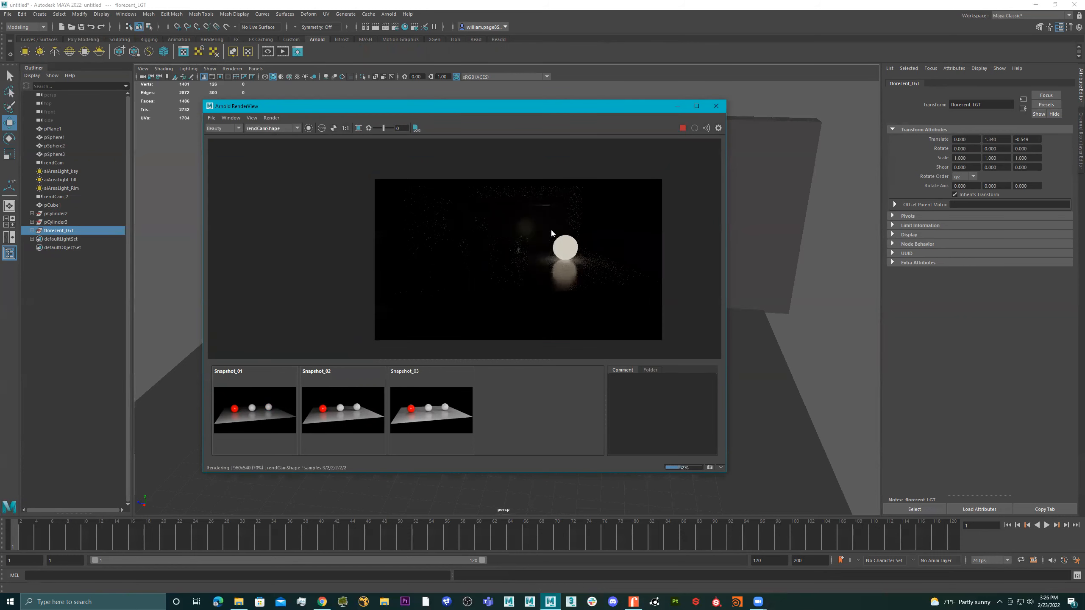
# Examine the rendCamShape render at actual size and enlarge the render window to fit the whole image
pyautogui.scroll(-2, 565, 235)
pyautogui.moveTo(465, 236); pyautogui.dragTo(532, 237)
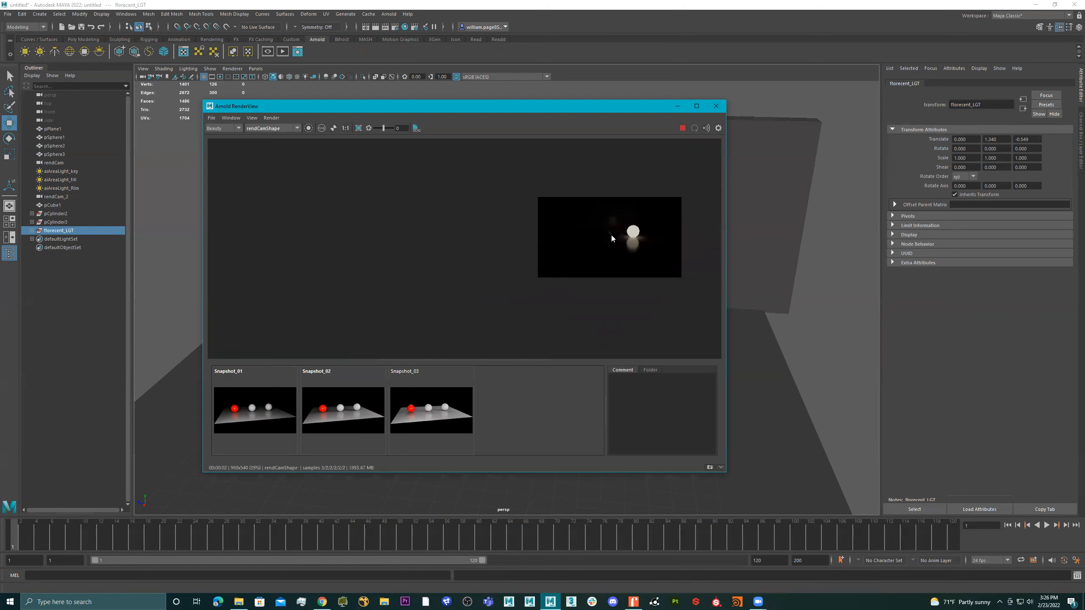
pyautogui.scroll(-1, 610, 233)
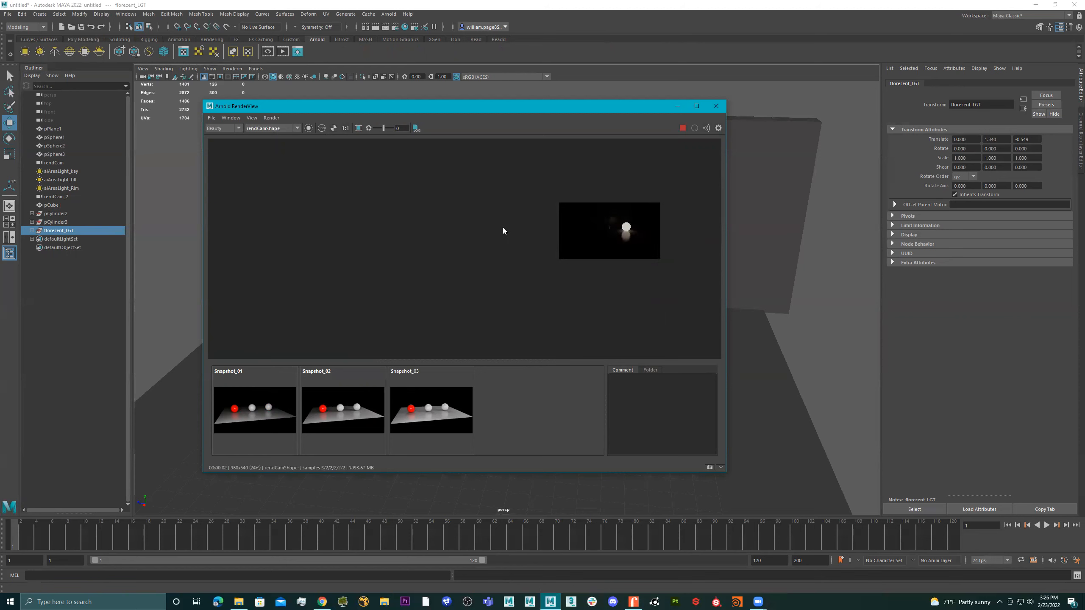
pyautogui.click(602, 231)
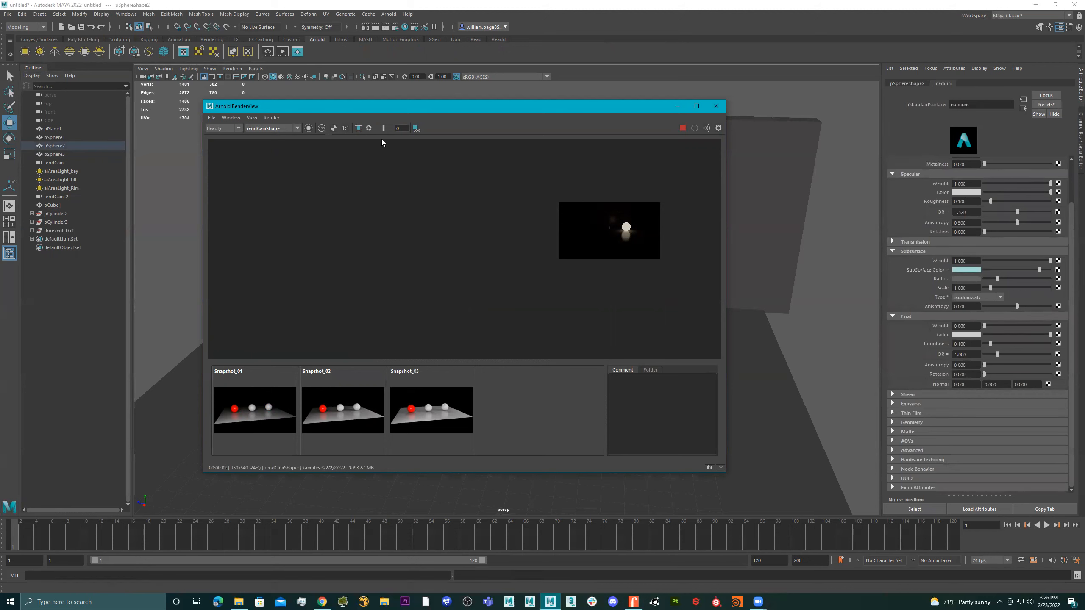
pyautogui.click(344, 129)
pyautogui.scroll(-2, 491, 216)
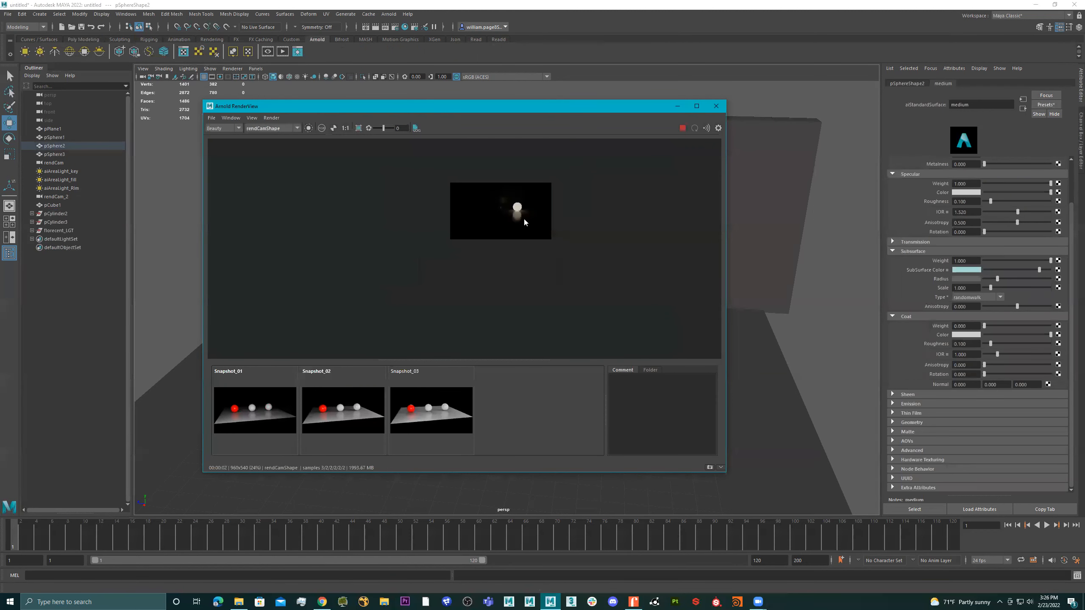
pyautogui.scroll(1, 525, 222)
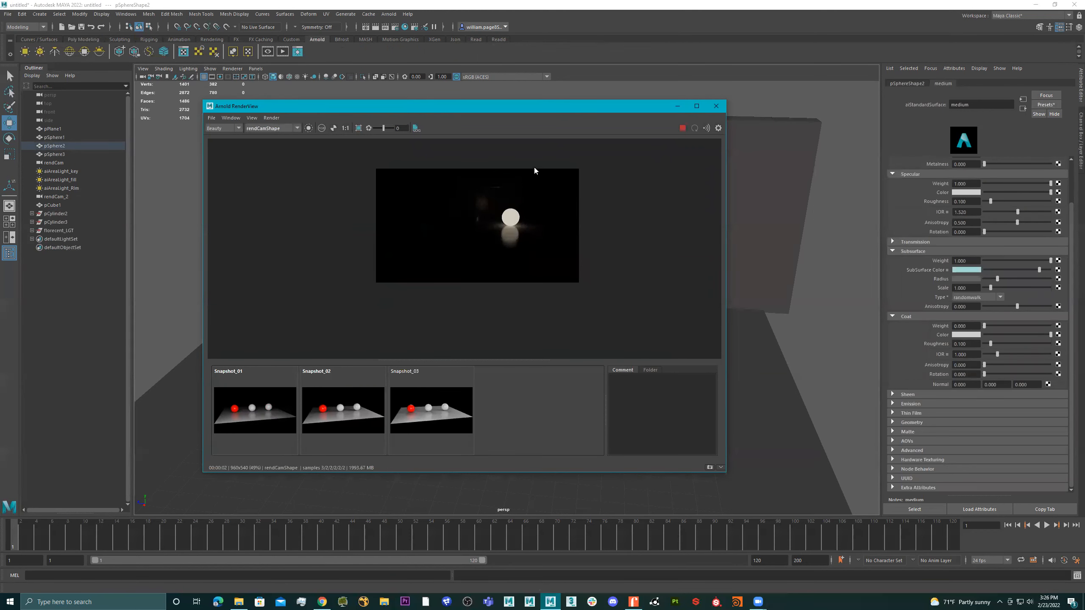
pyautogui.scroll(1, 510, 188)
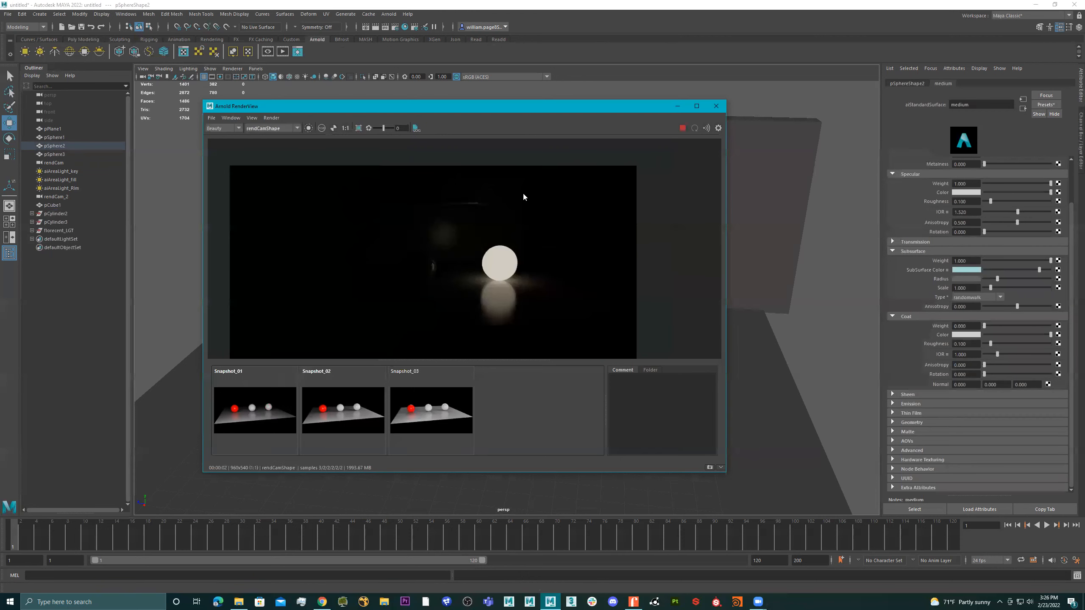
pyautogui.moveTo(626, 106); pyautogui.dragTo(613, 69)
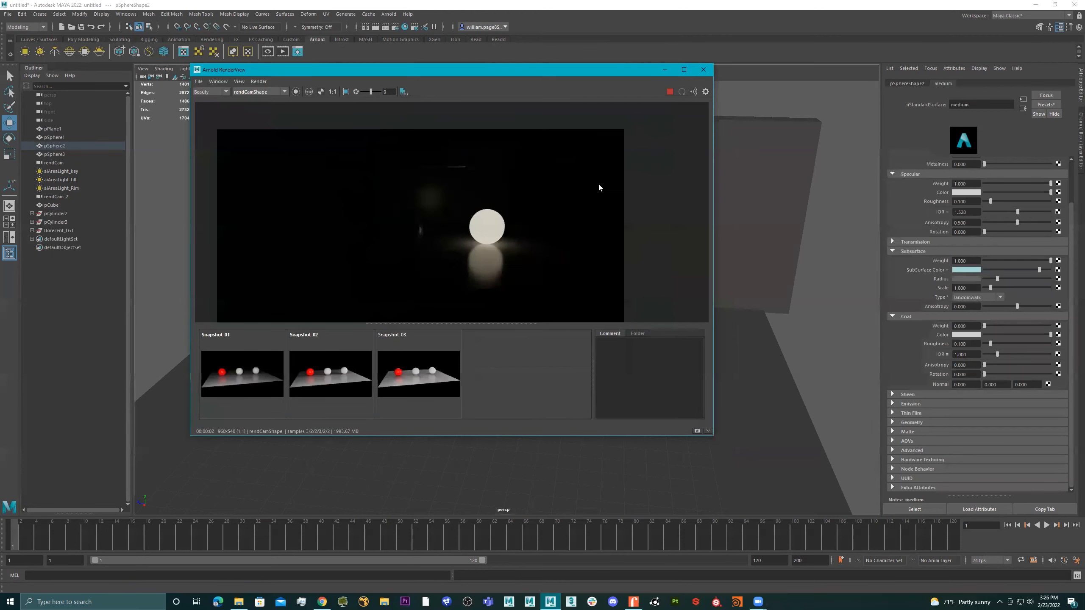
pyautogui.scroll(-3, 597, 184)
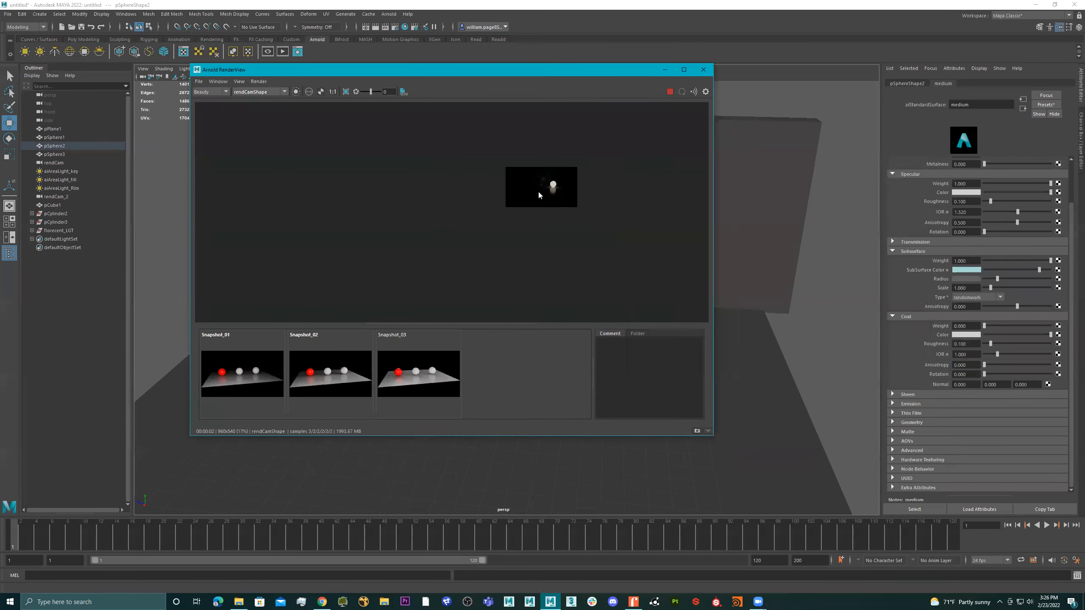
pyautogui.click(332, 92)
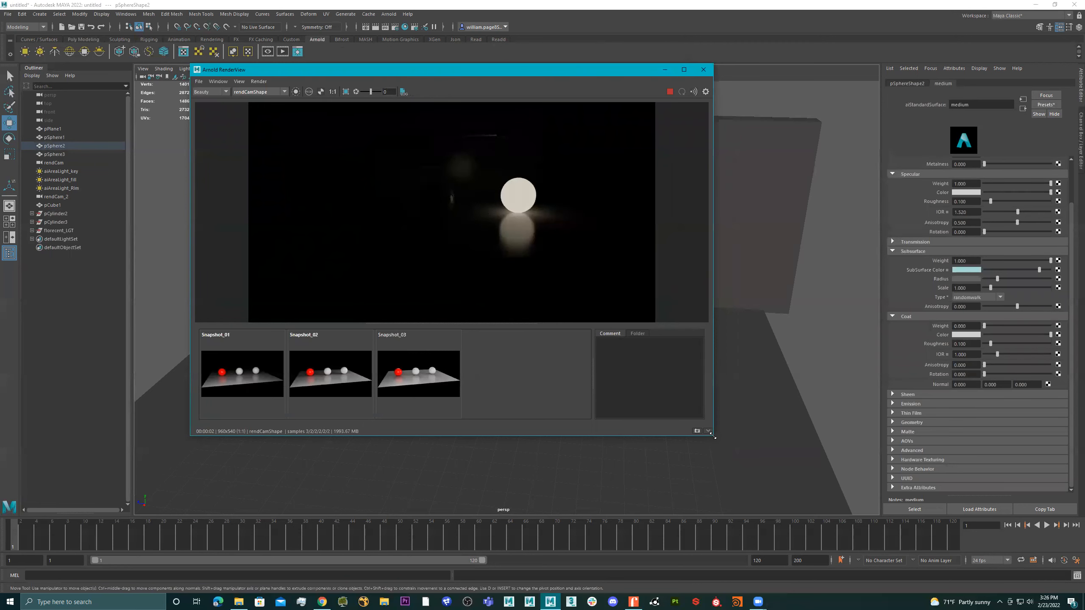
pyautogui.moveTo(713, 436); pyautogui.dragTo(800, 481)
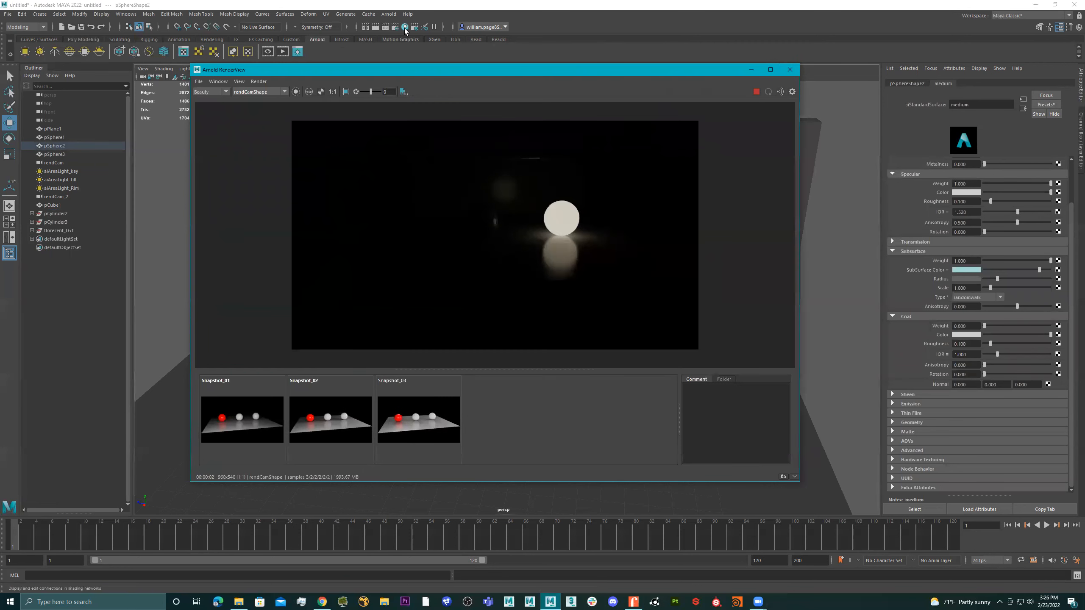
# Set the image size preset in the render settings to HD_720
pyautogui.click(396, 28)
pyautogui.click(393, 29)
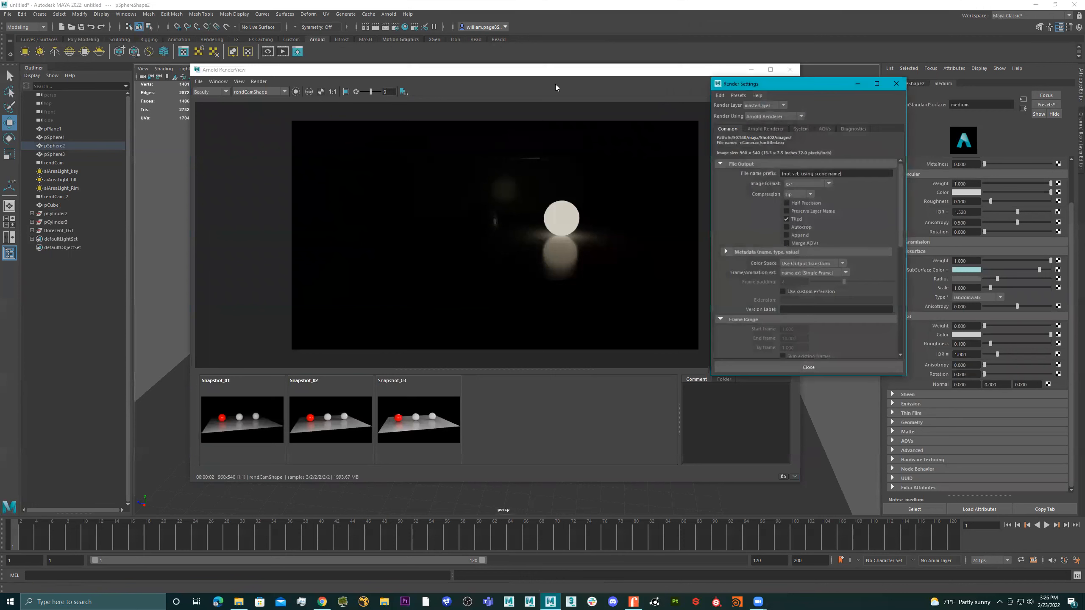
pyautogui.scroll(-3, 828, 257)
pyautogui.scroll(-4, 830, 263)
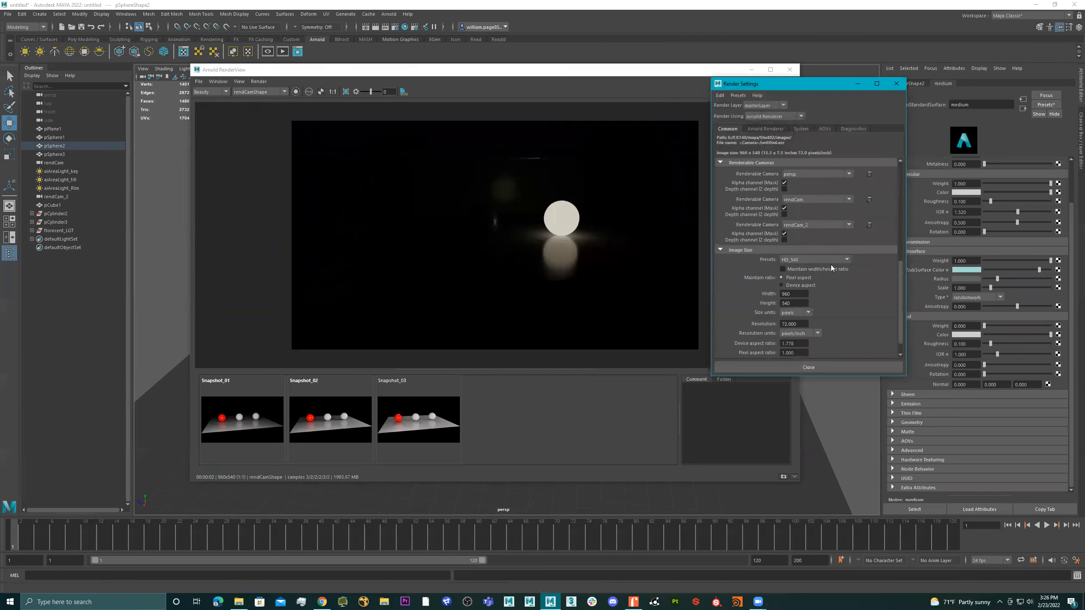
pyautogui.click(811, 240)
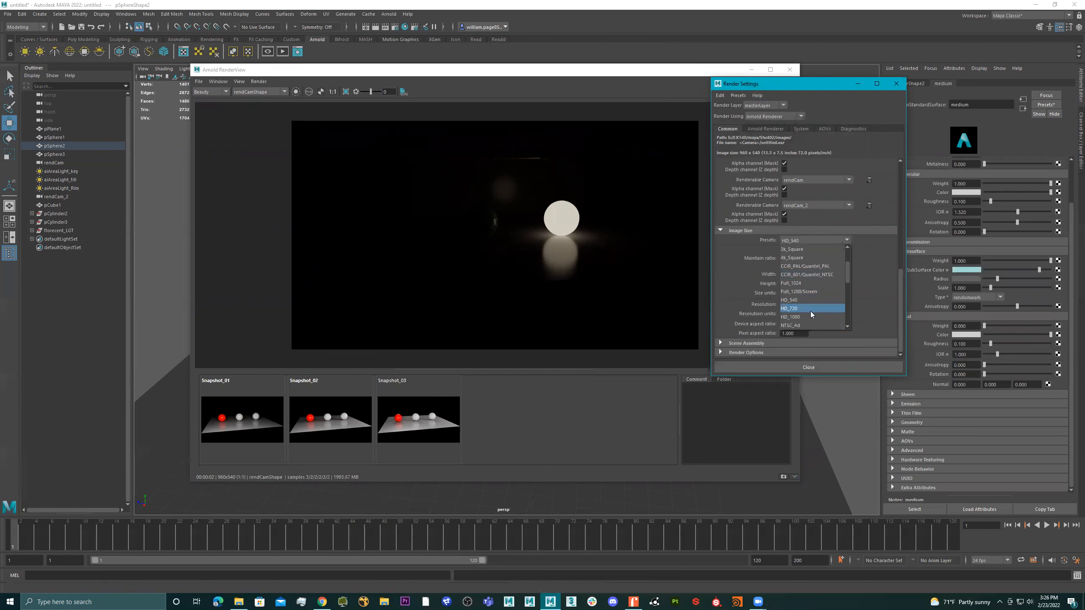
pyautogui.click(810, 308)
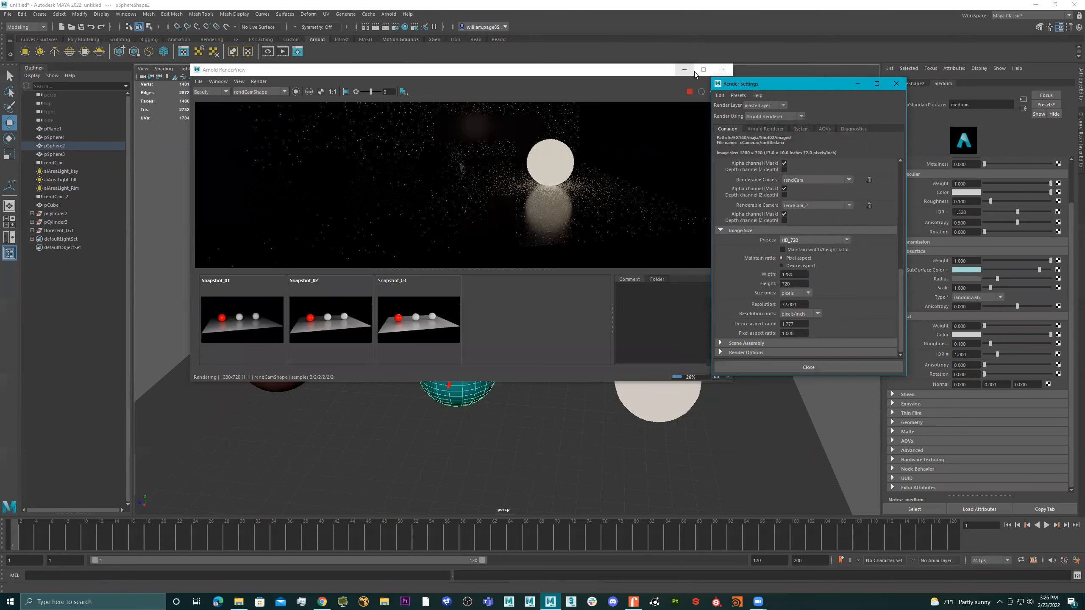
# Maximise the render view, inspect the new render at actual size and restore the window
pyautogui.click(704, 69)
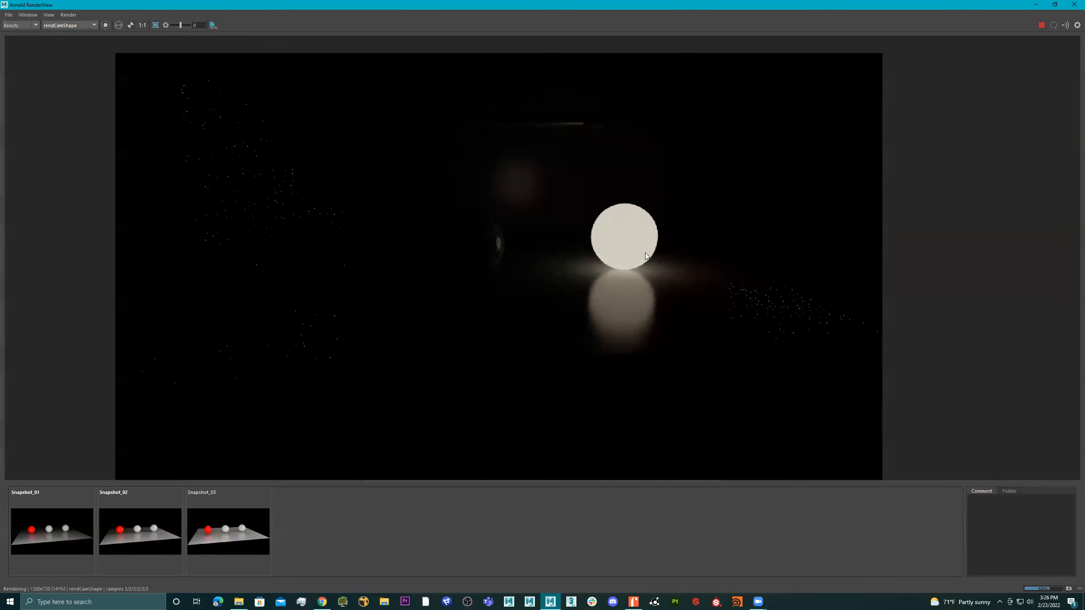
pyautogui.click(145, 26)
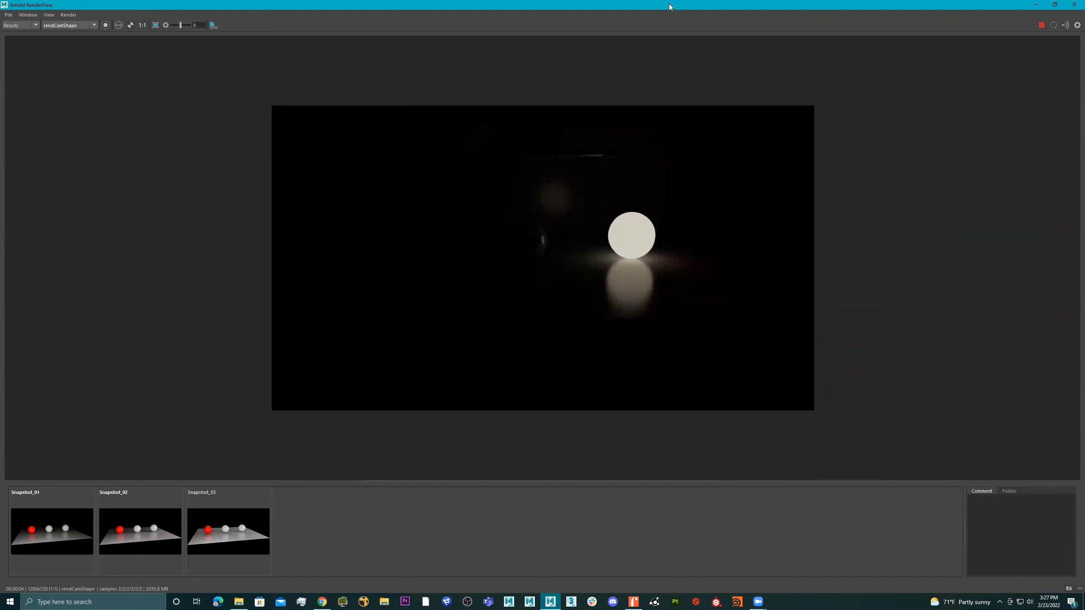
pyautogui.moveTo(516, 4); pyautogui.dragTo(512, 110)
# Set the image size preset in the render settings to HD_540, check the new render full-screen and restore the window
pyautogui.click(830, 111)
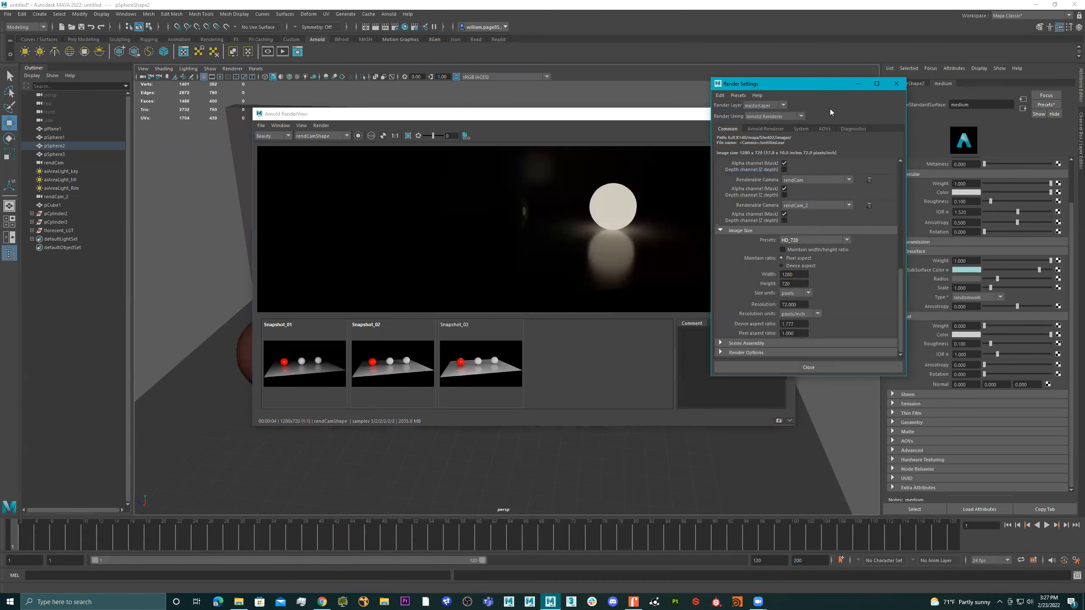
pyautogui.click(818, 243)
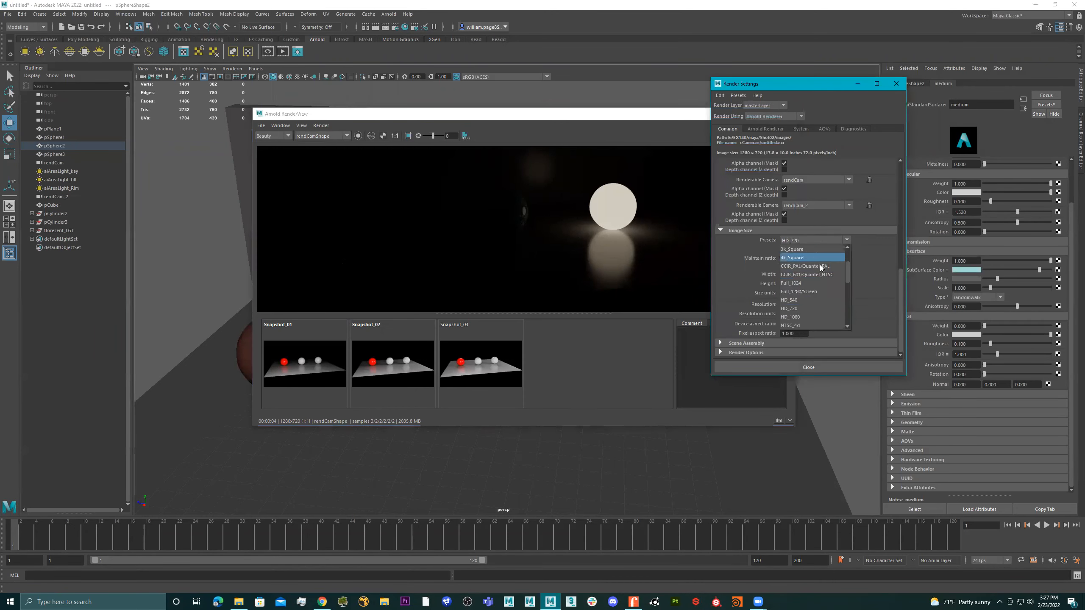
pyautogui.click(806, 302)
pyautogui.click(630, 113)
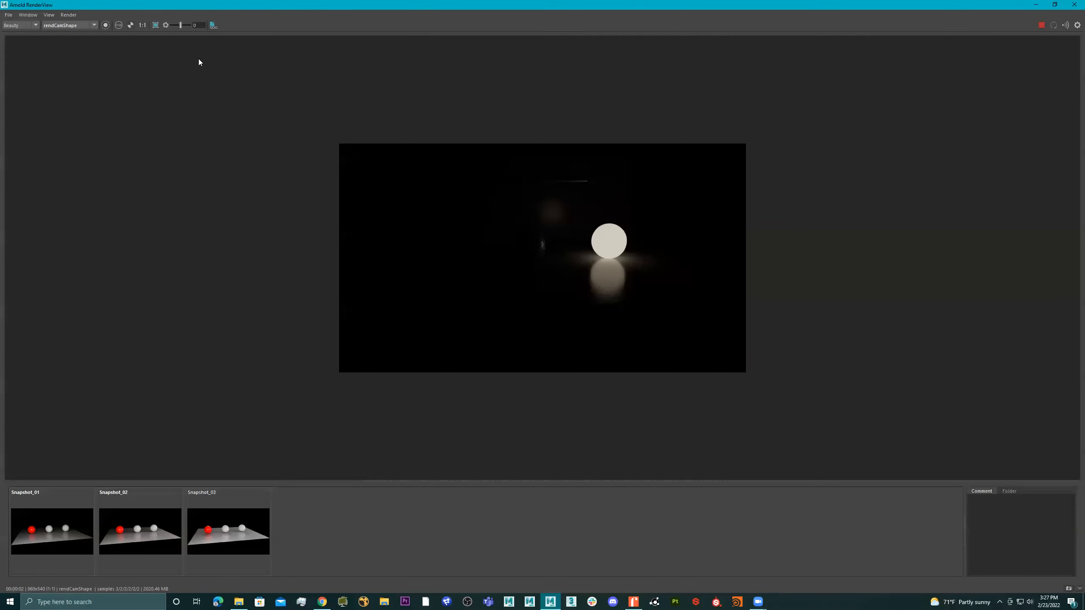
pyautogui.doubleClick(873, 7)
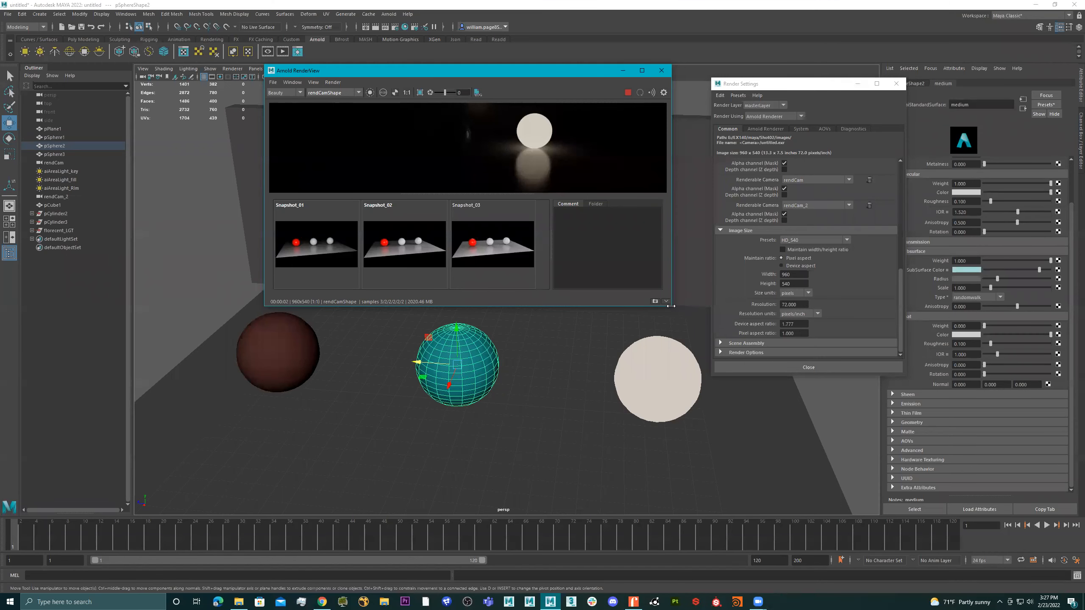
pyautogui.moveTo(670, 306); pyautogui.dragTo(754, 306)
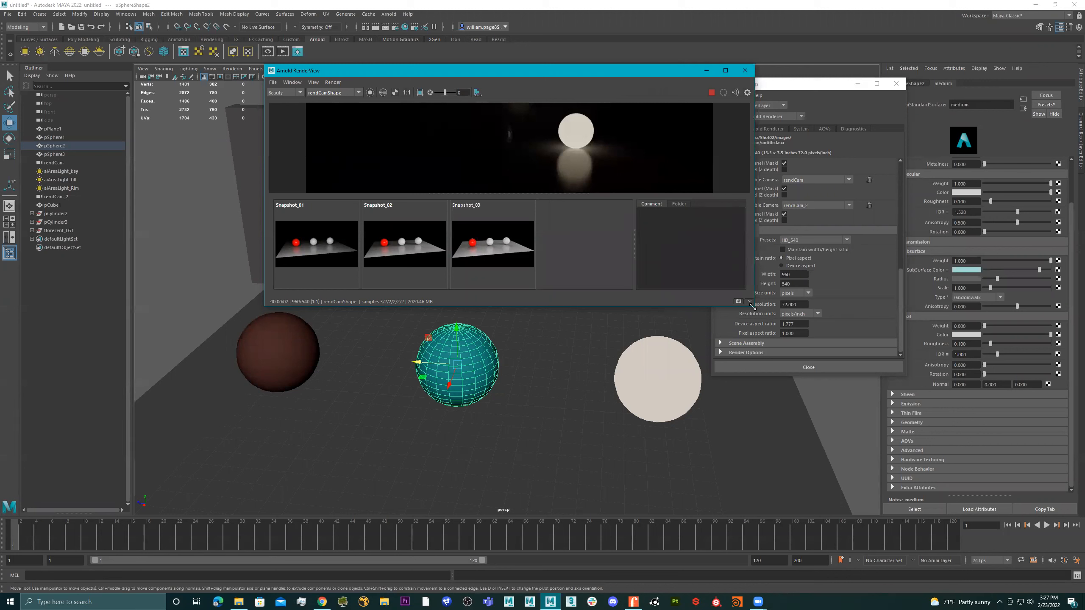
# Close the render settings without changing the size preset, and move and enlarge the render window to fit the whole image
pyautogui.click(845, 240)
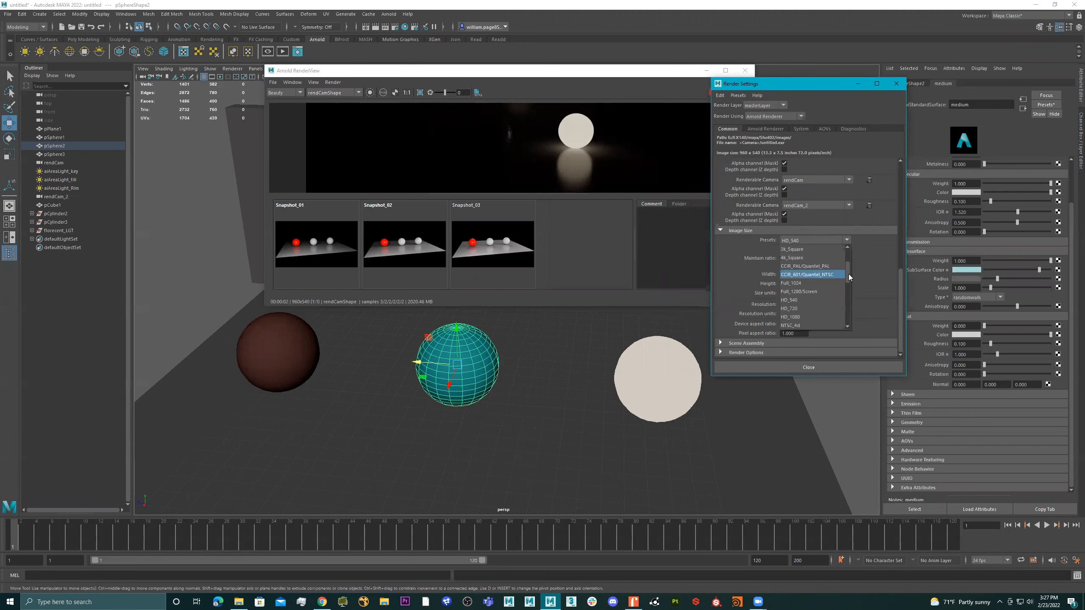
pyautogui.moveTo(849, 269); pyautogui.dragTo(855, 243)
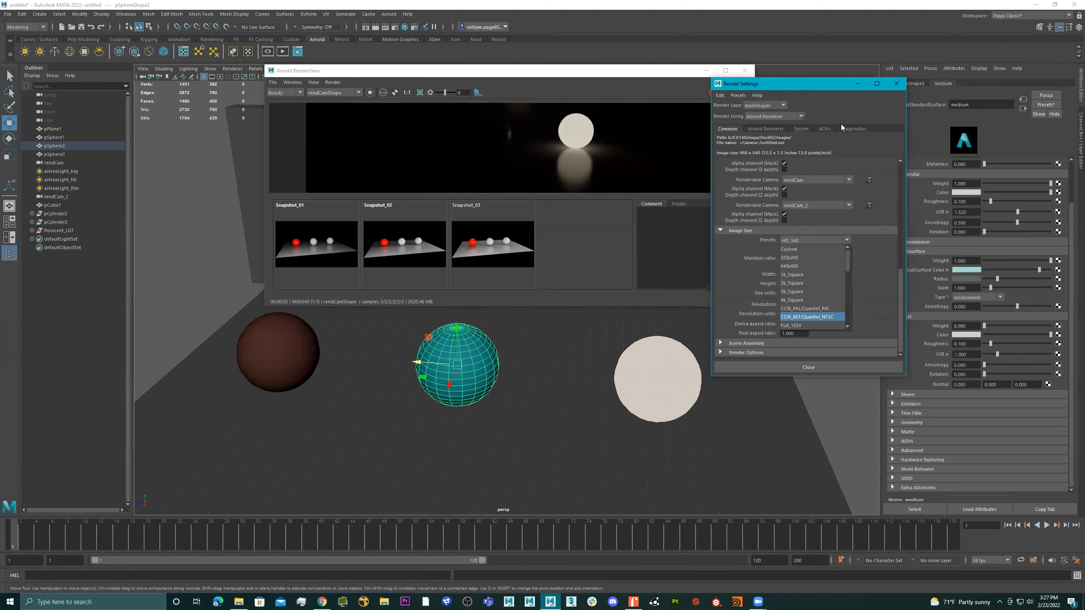
pyautogui.click(896, 86)
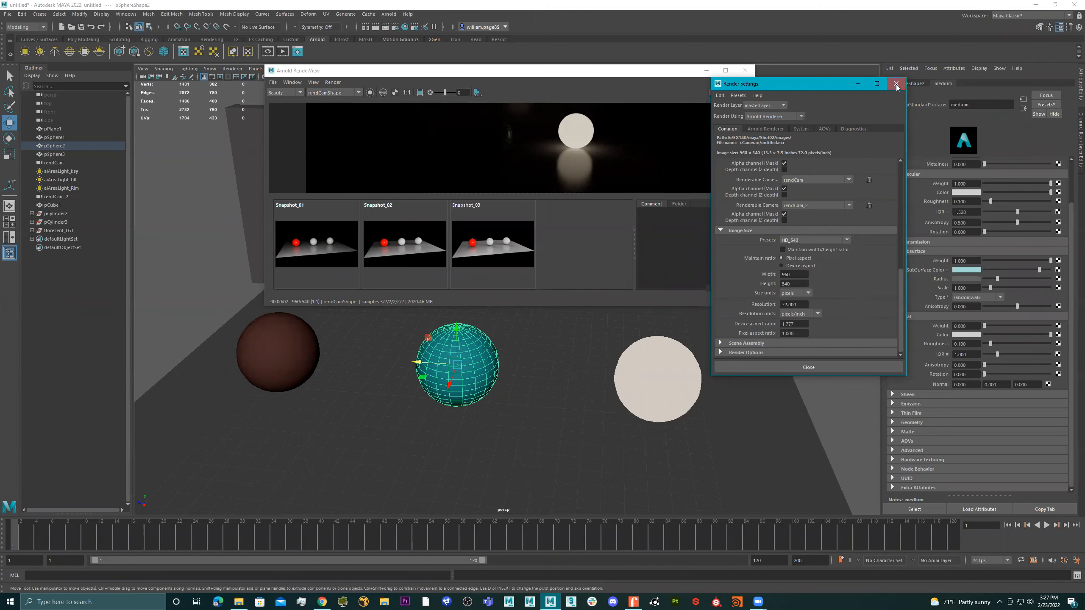
pyautogui.click(896, 86)
pyautogui.moveTo(669, 74); pyautogui.dragTo(484, 43)
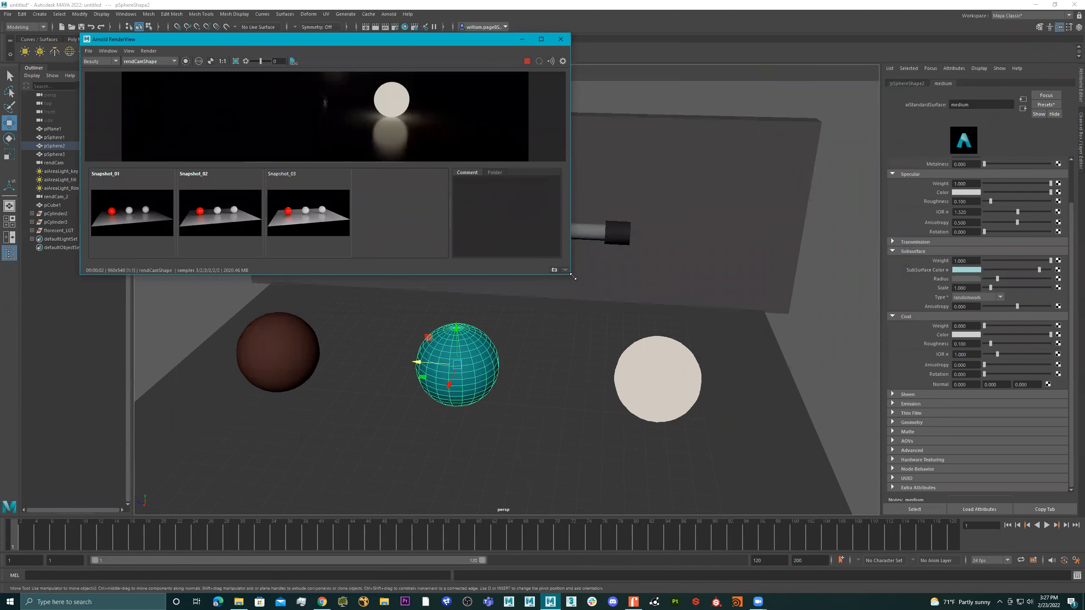
pyautogui.moveTo(573, 276); pyautogui.dragTo(888, 474)
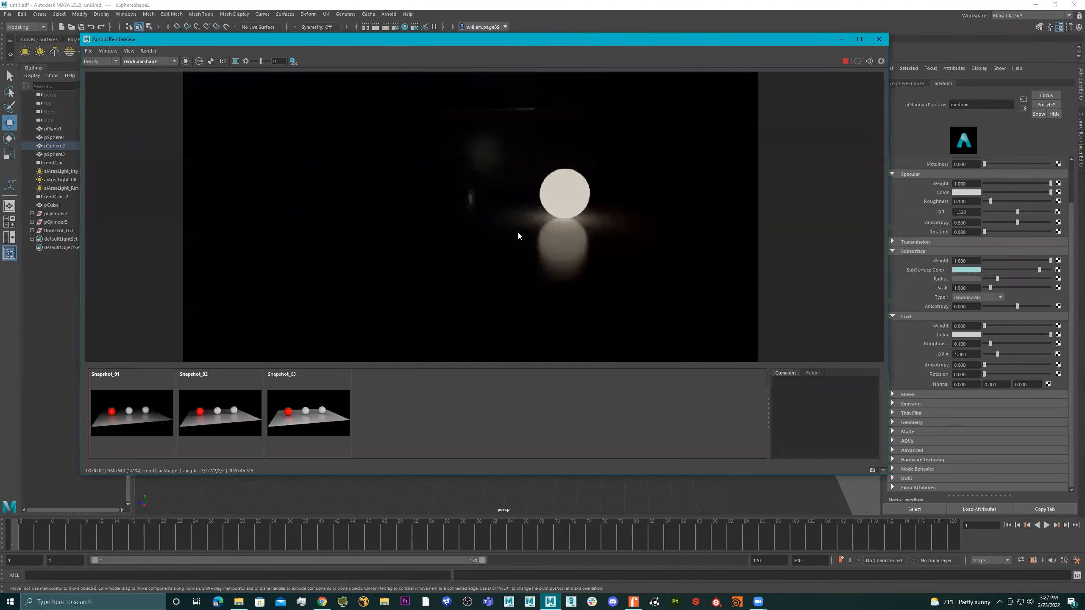
# Replace the glowing sphere's matte material settings with the Copper preset
pyautogui.scroll(-2, 529, 233)
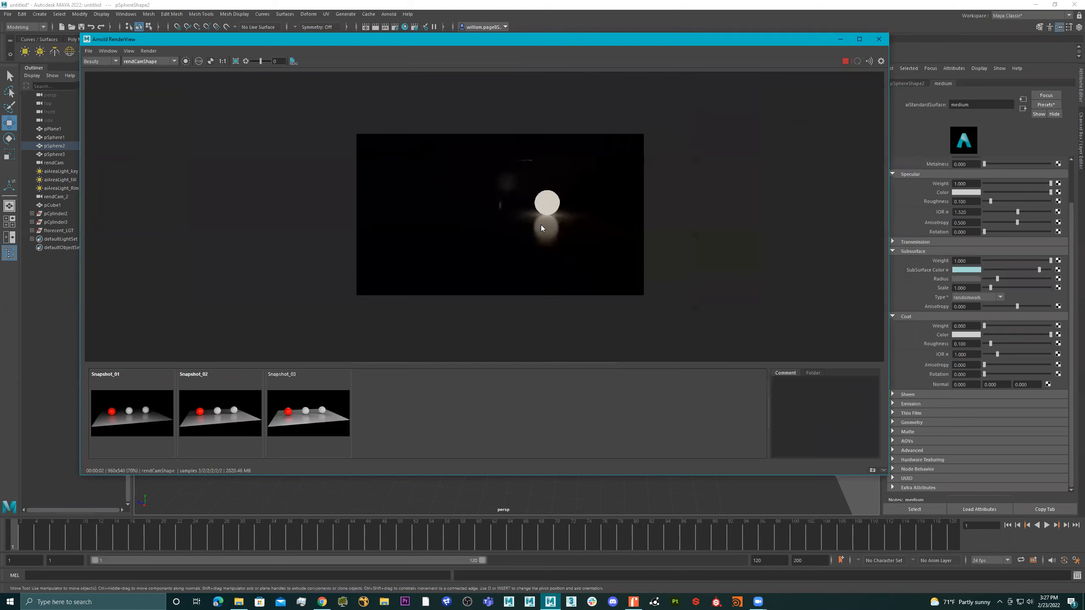
pyautogui.scroll(2, 531, 226)
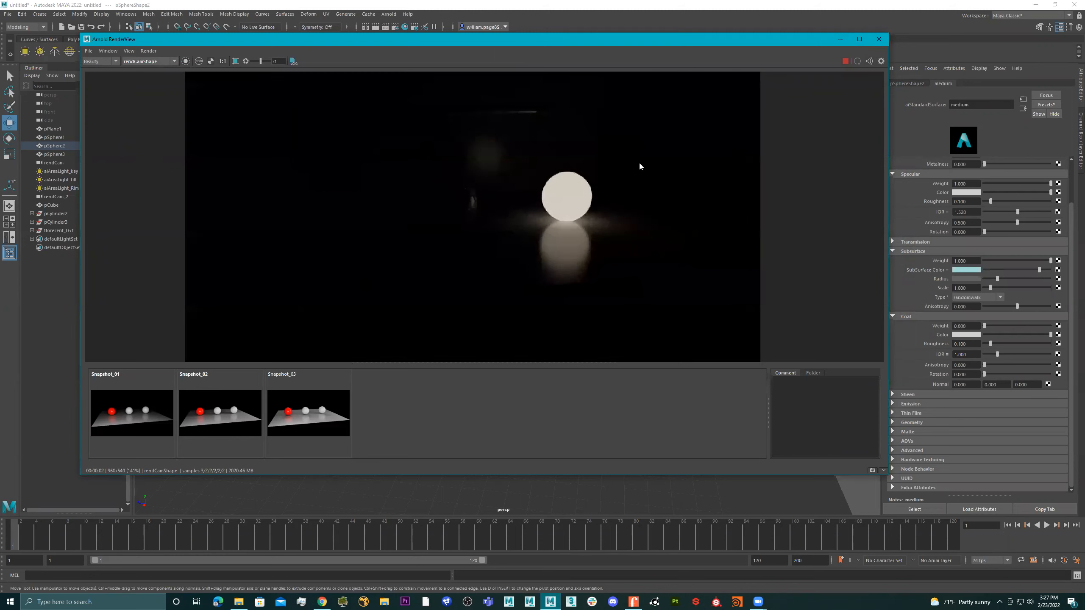
pyautogui.scroll(9, 581, 213)
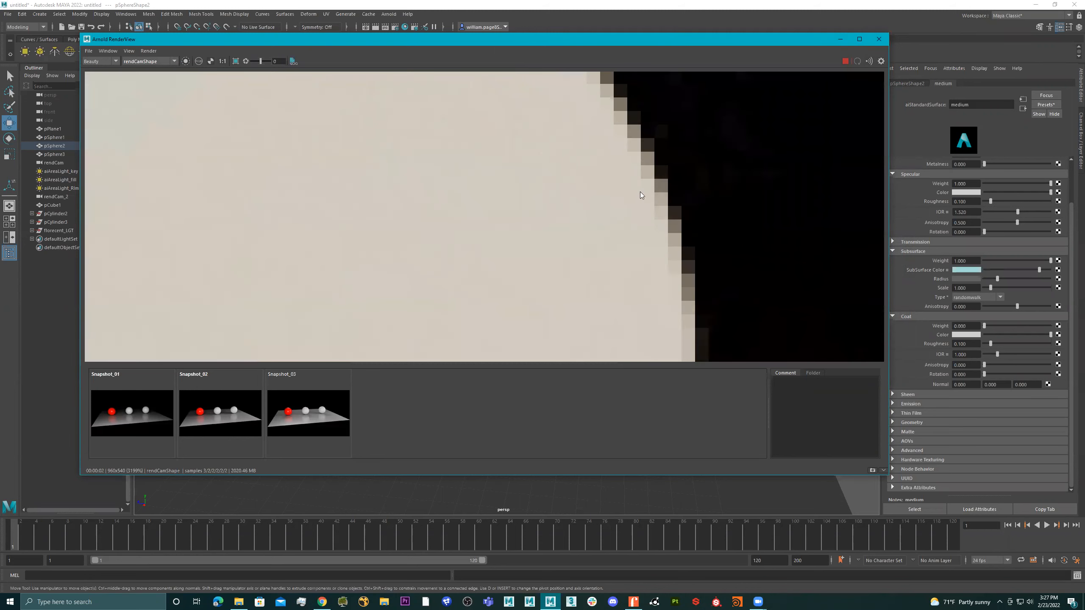
pyautogui.scroll(-11, 627, 233)
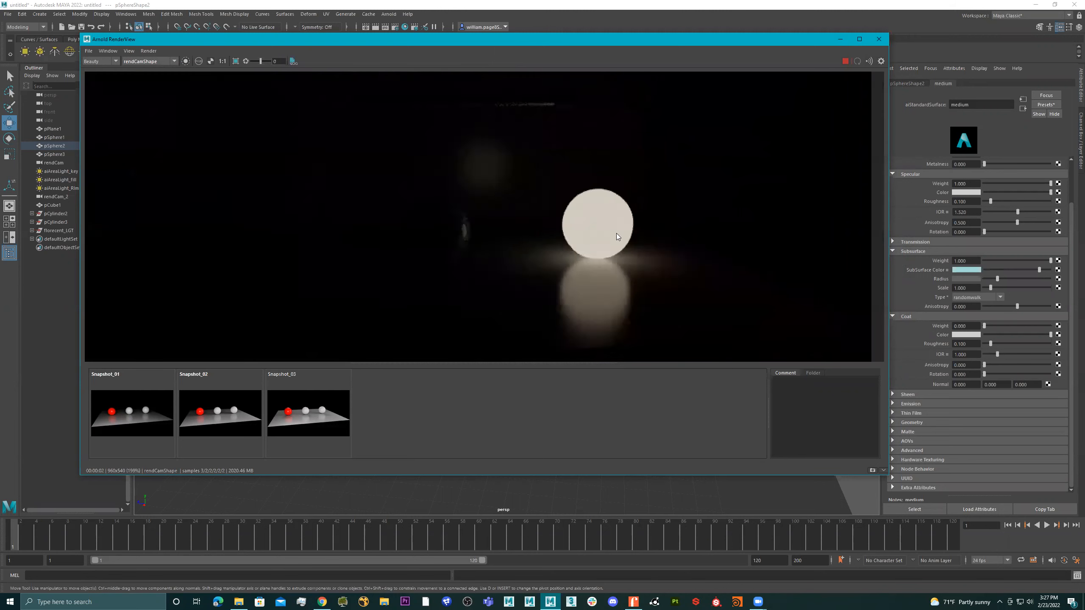
pyautogui.scroll(2, 584, 213)
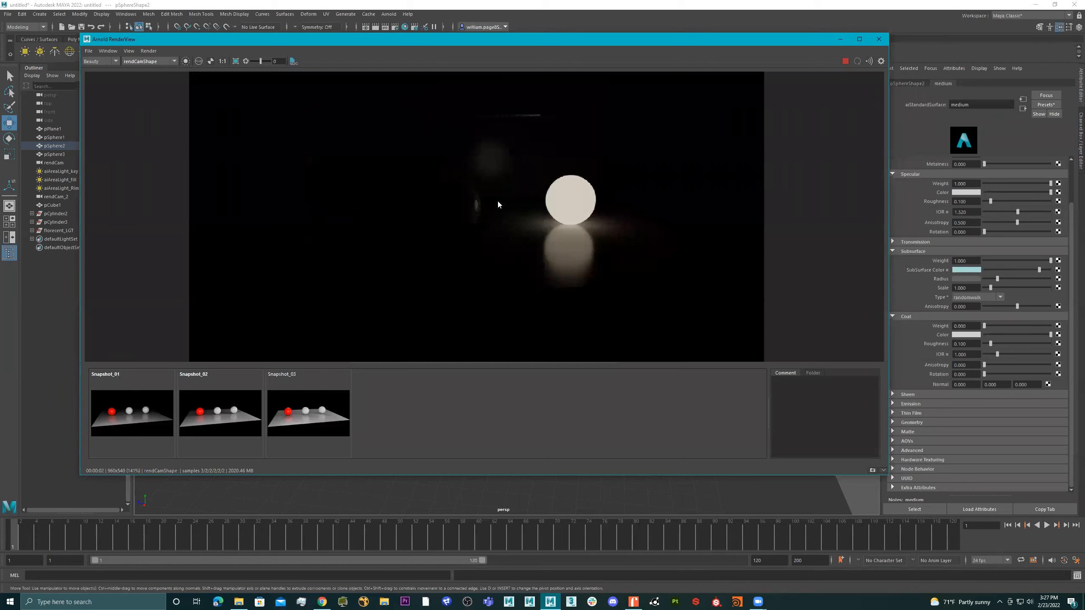
pyautogui.click(571, 203)
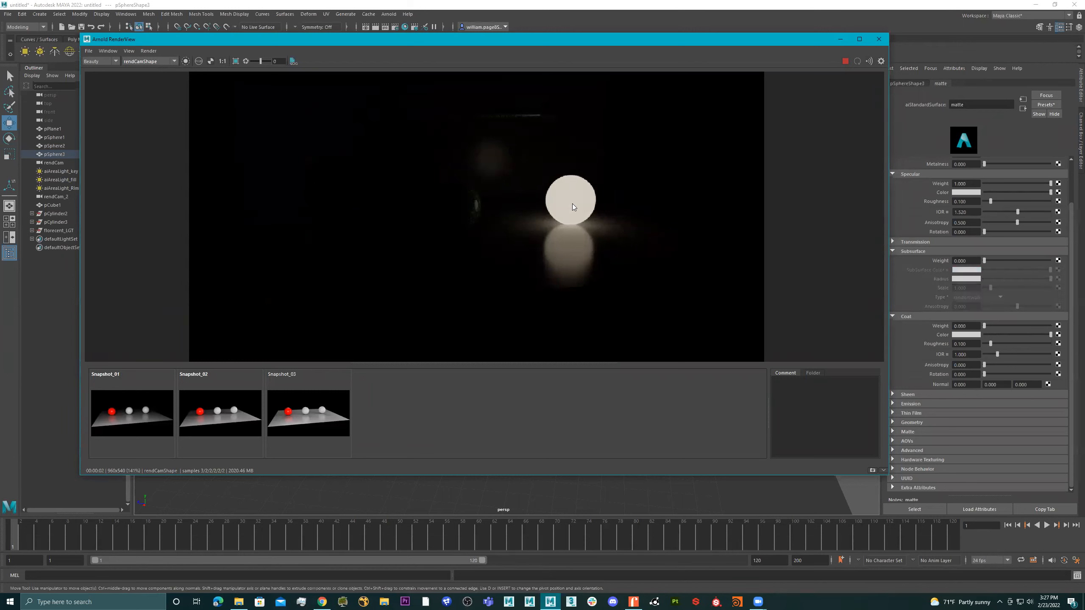
pyautogui.click(1045, 105)
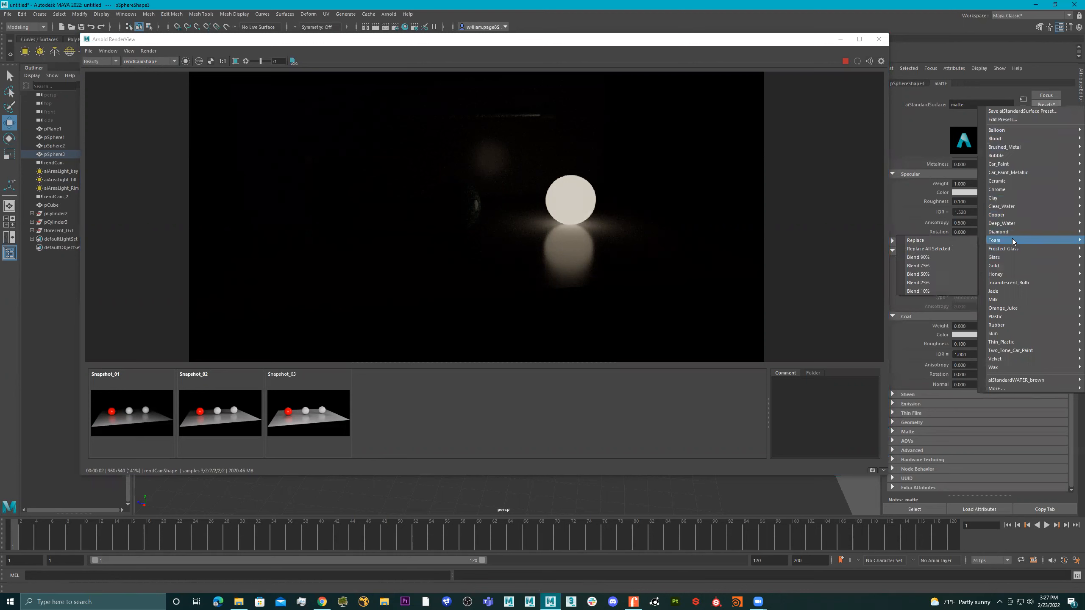
pyautogui.moveTo(1008, 215)
pyautogui.click(945, 216)
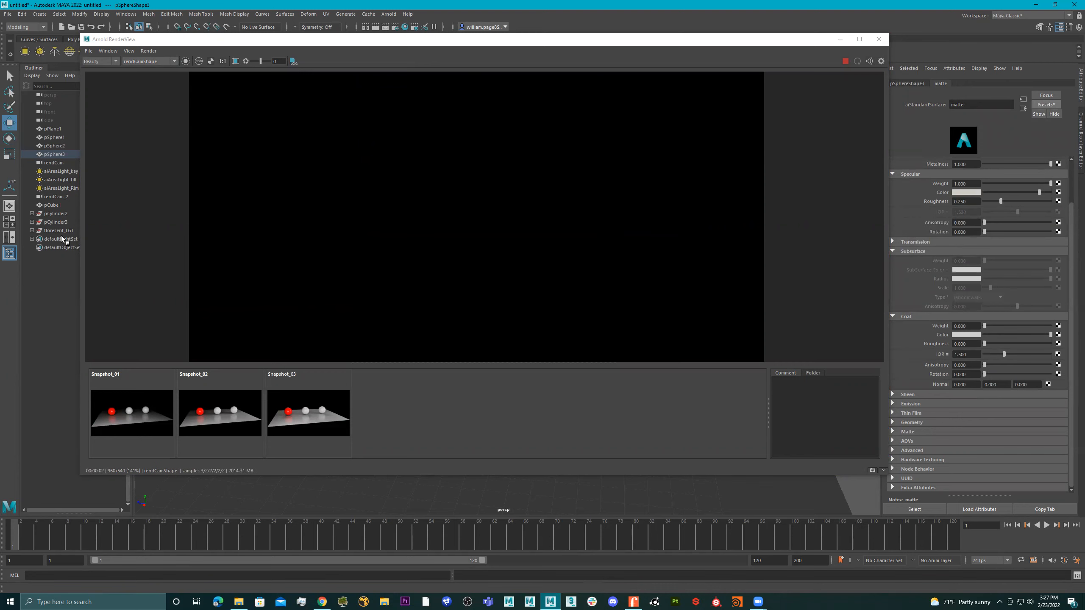
# Uncover the fluorescent light in the viewport and open the material attributes of its glass tube
pyautogui.click(56, 230)
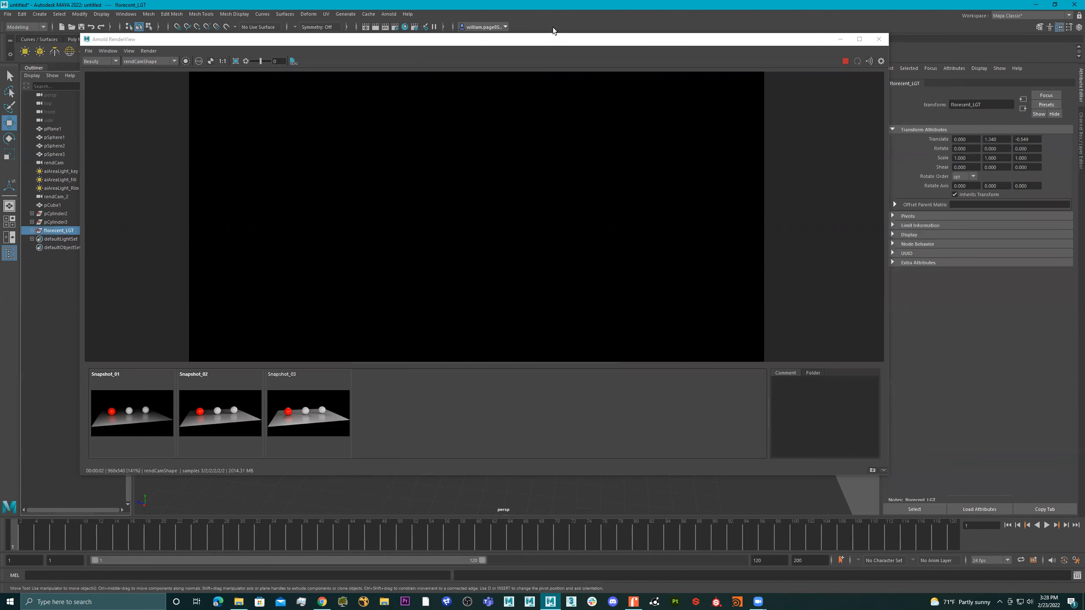
pyautogui.click(545, 42)
pyautogui.moveTo(544, 43); pyautogui.dragTo(534, 321)
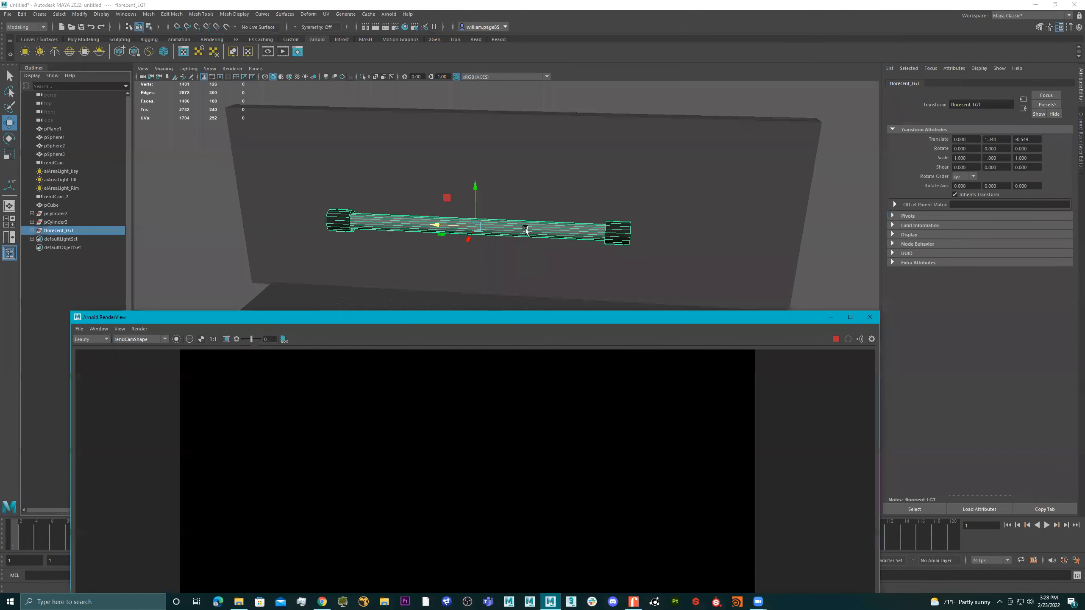
pyautogui.click(523, 230)
pyautogui.rightClick(522, 230)
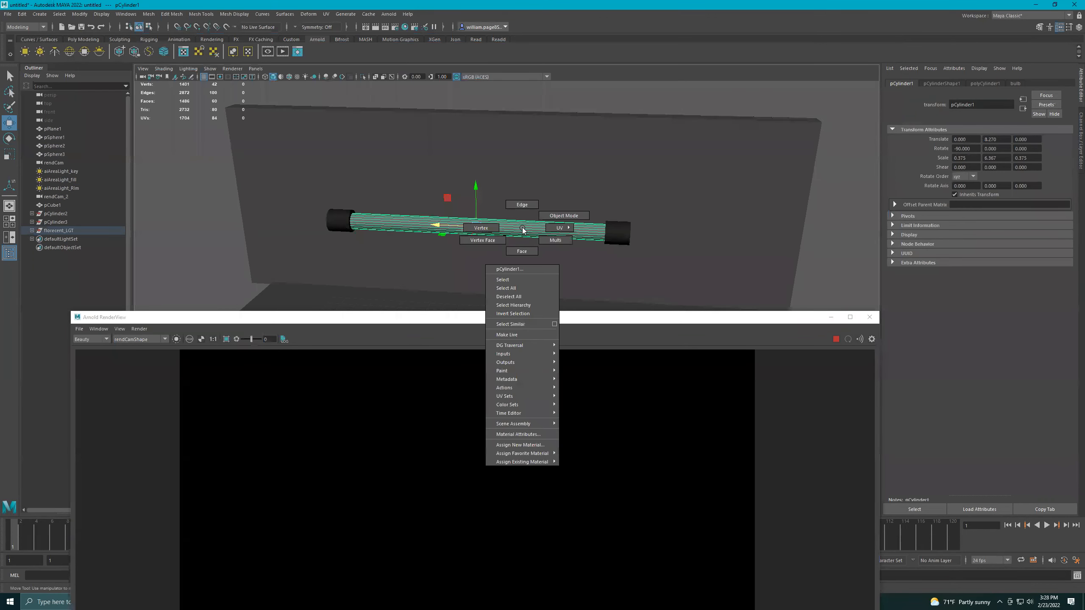
pyautogui.click(532, 435)
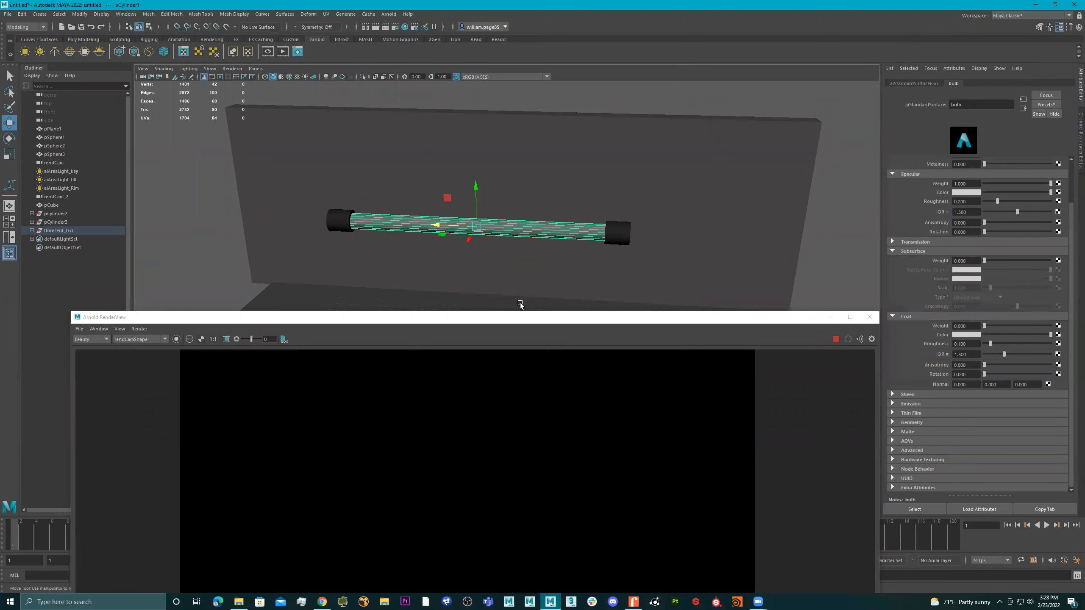
# Expand the bulb material's emission settings and try adjusting the emission weight, leaving it at 0
pyautogui.click(518, 316)
pyautogui.moveTo(518, 316); pyautogui.dragTo(486, 87)
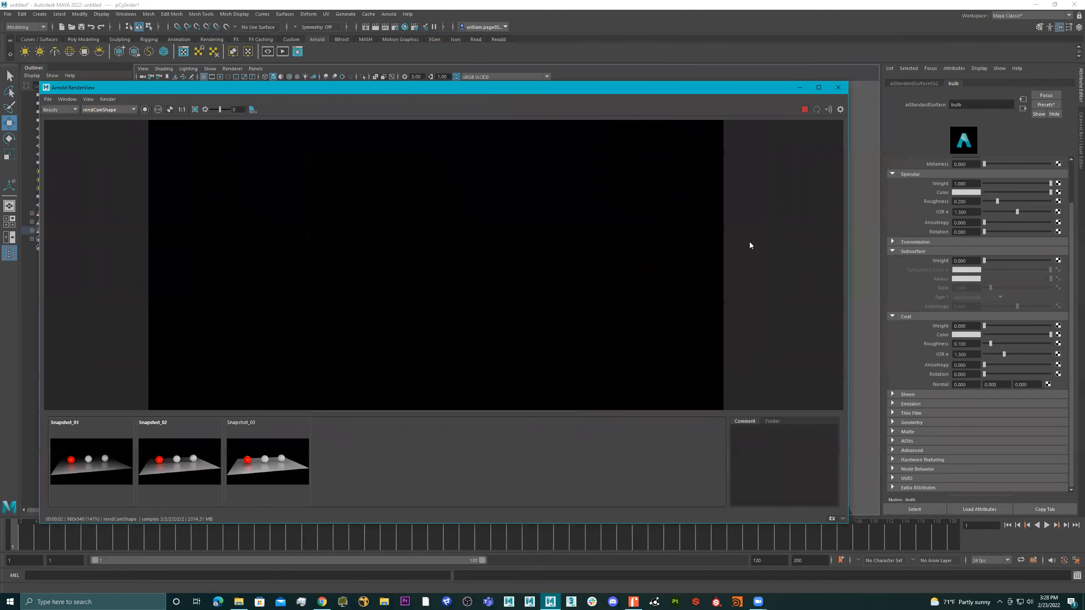
pyautogui.click(893, 242)
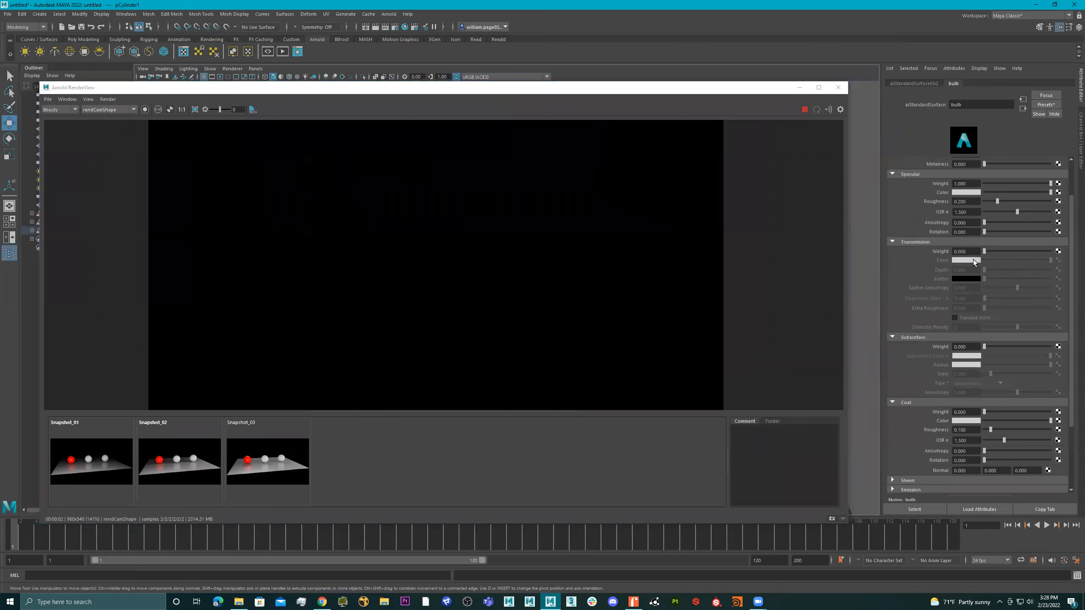
pyautogui.scroll(-3, 983, 327)
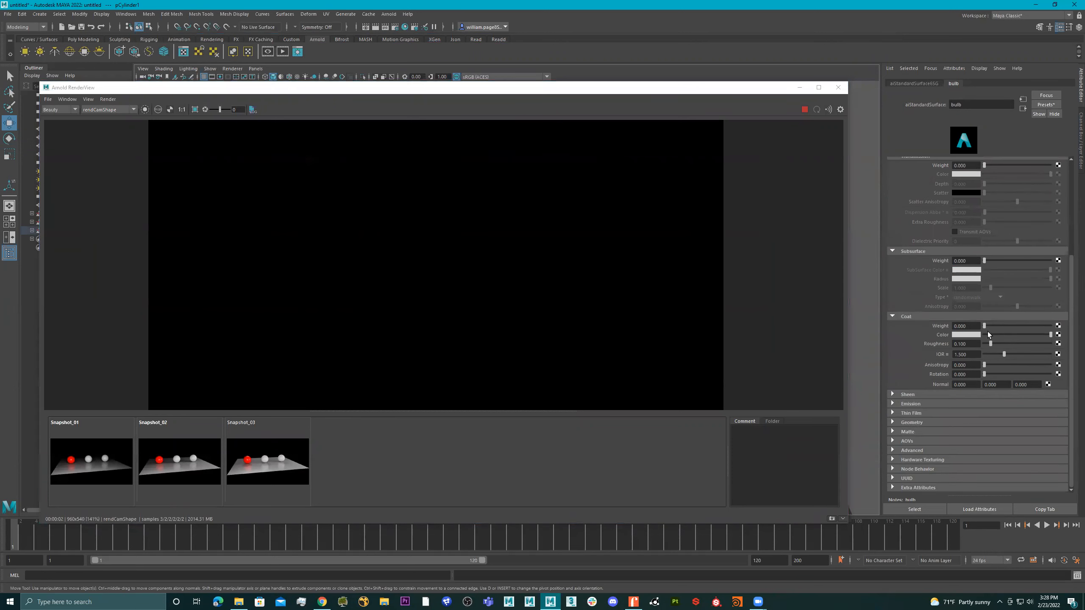
pyautogui.click(927, 403)
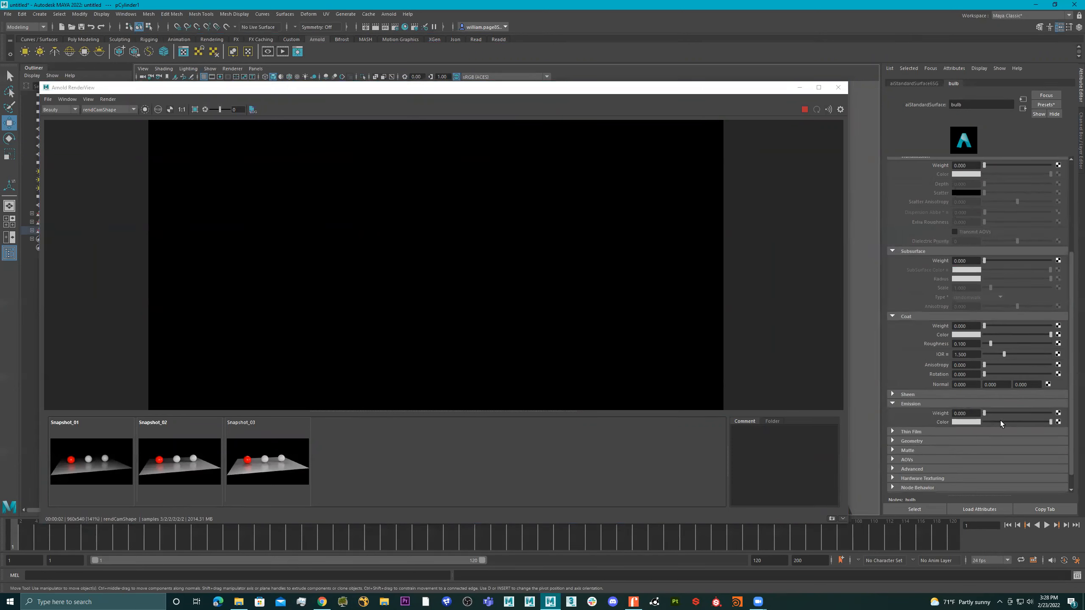
pyautogui.moveTo(998, 413)
pyautogui.mouseDown()
pyautogui.moveTo(1048, 416)
pyautogui.moveTo(978, 417)
pyautogui.mouseUp()
# Close the render view and turn the fluorescent tube cylinder into an Arnold mesh light
pyautogui.click(619, 94)
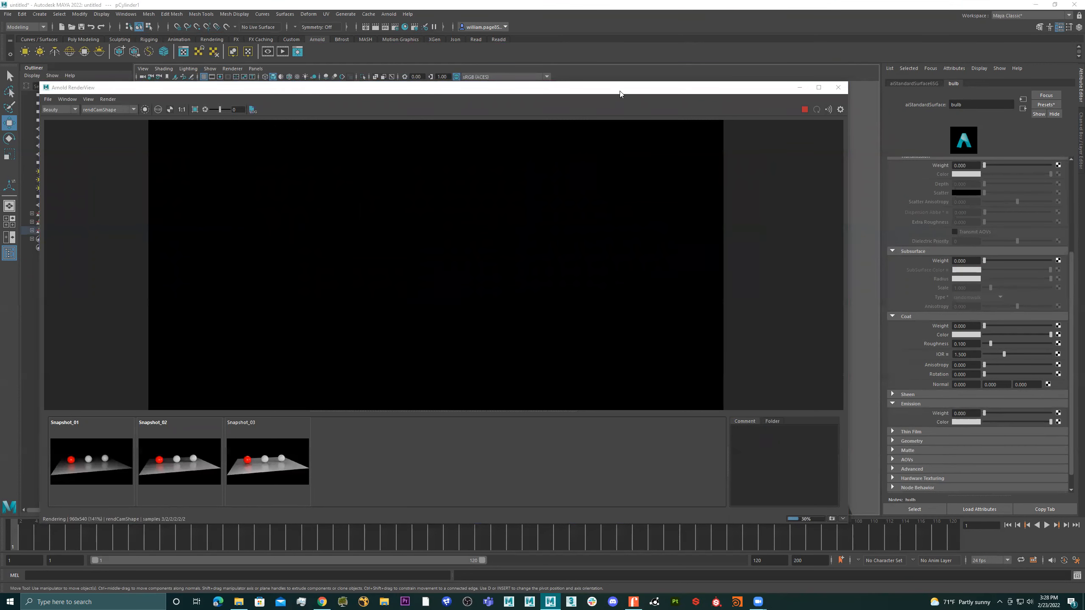
pyautogui.moveTo(620, 94); pyautogui.dragTo(623, 125)
pyautogui.click(808, 143)
pyautogui.click(840, 120)
pyautogui.click(545, 235)
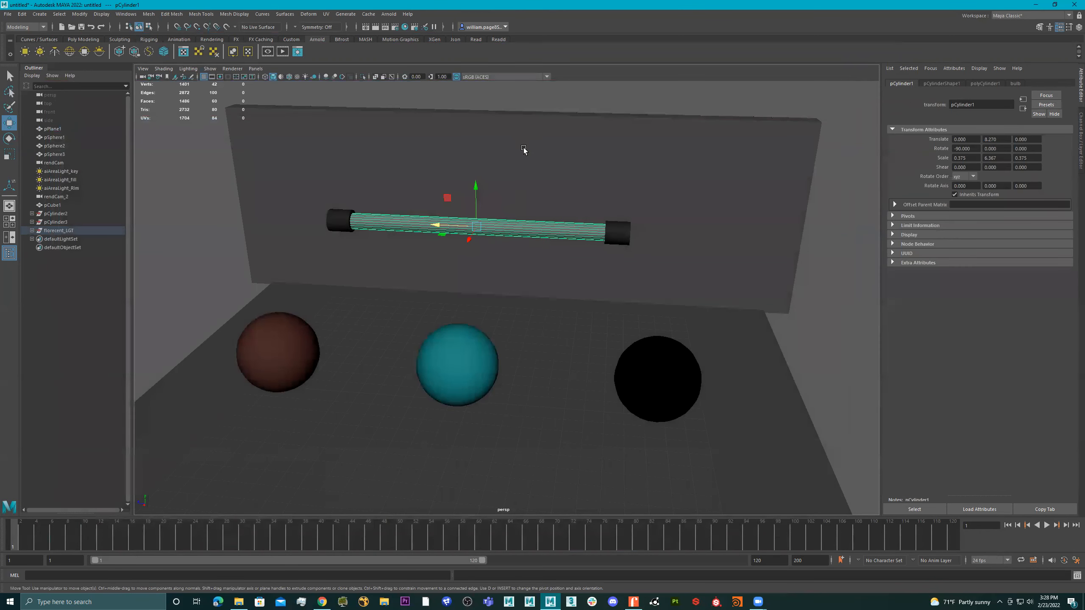
pyautogui.click(388, 13)
pyautogui.moveTo(404, 49)
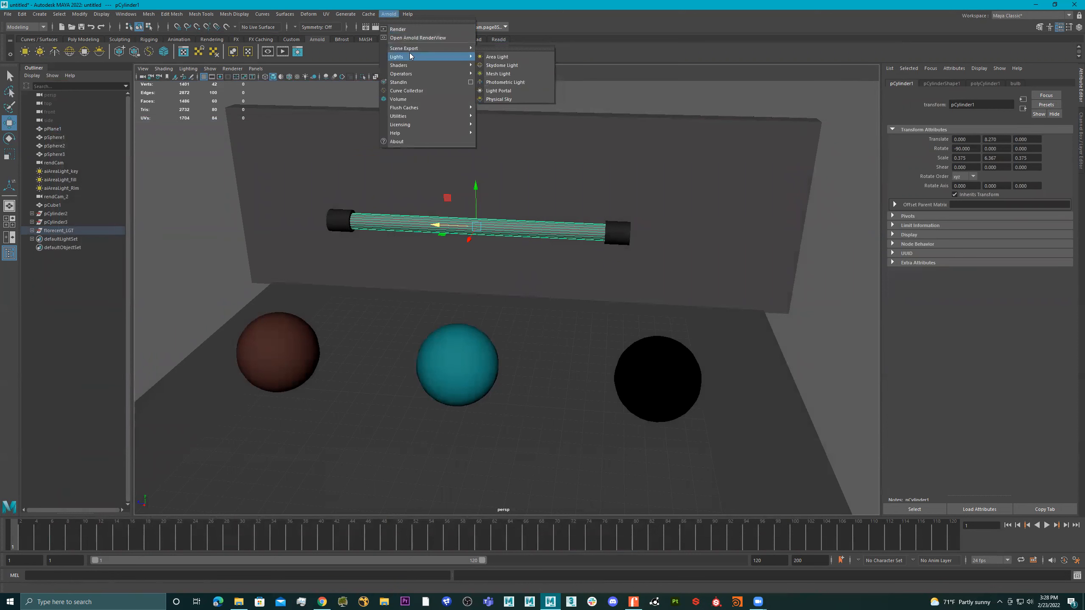
pyautogui.click(498, 74)
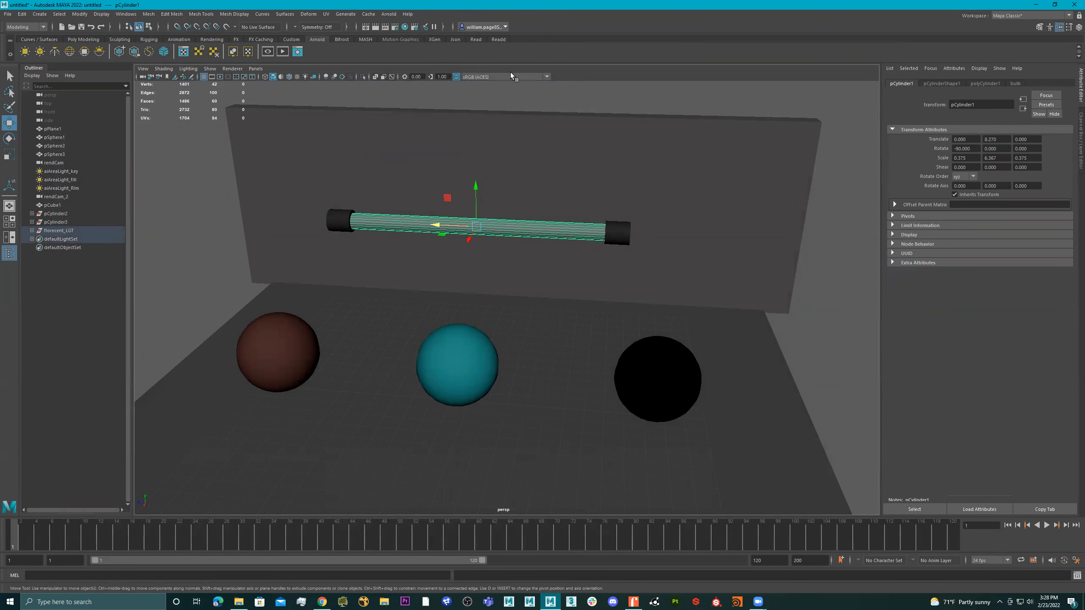
# Expand the florescent_LGT group and its pCylinder1 in the Outliner and select the light_pCylinder1 mesh light
pyautogui.click(32, 231)
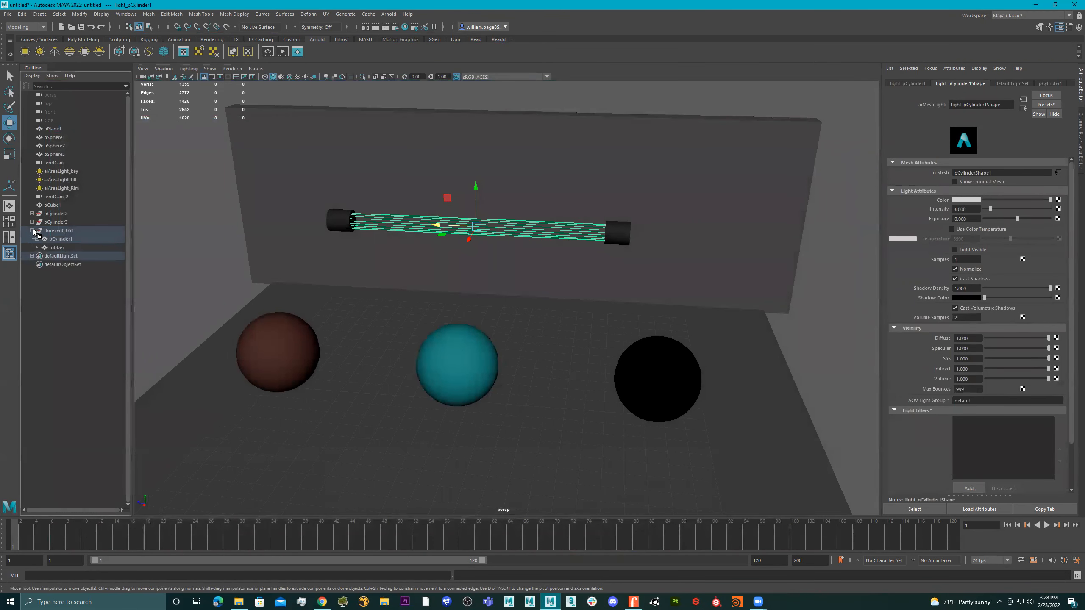
pyautogui.click(37, 239)
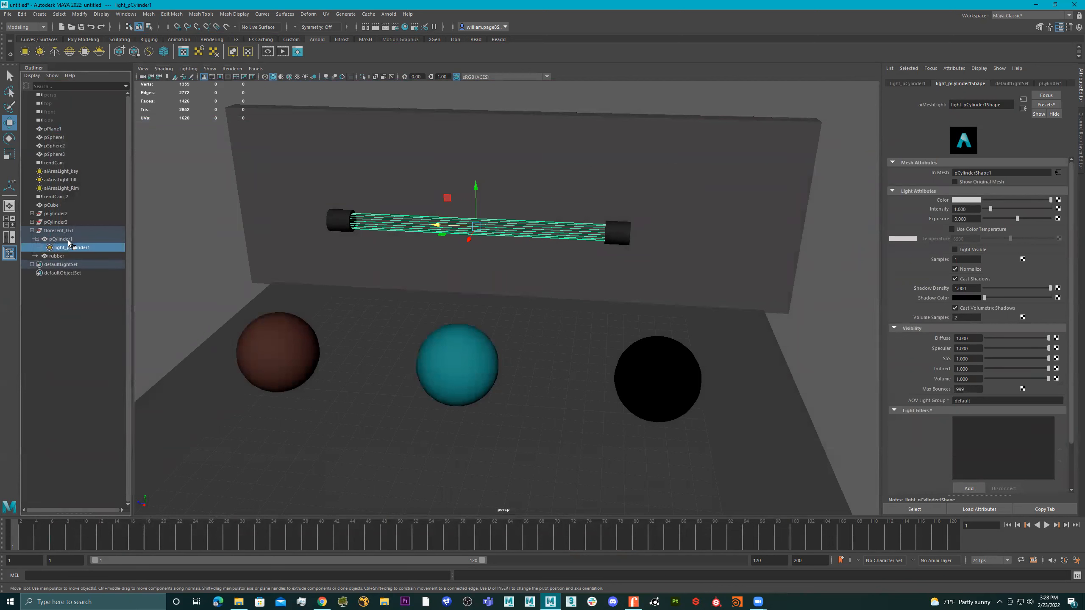
pyautogui.click(58, 257)
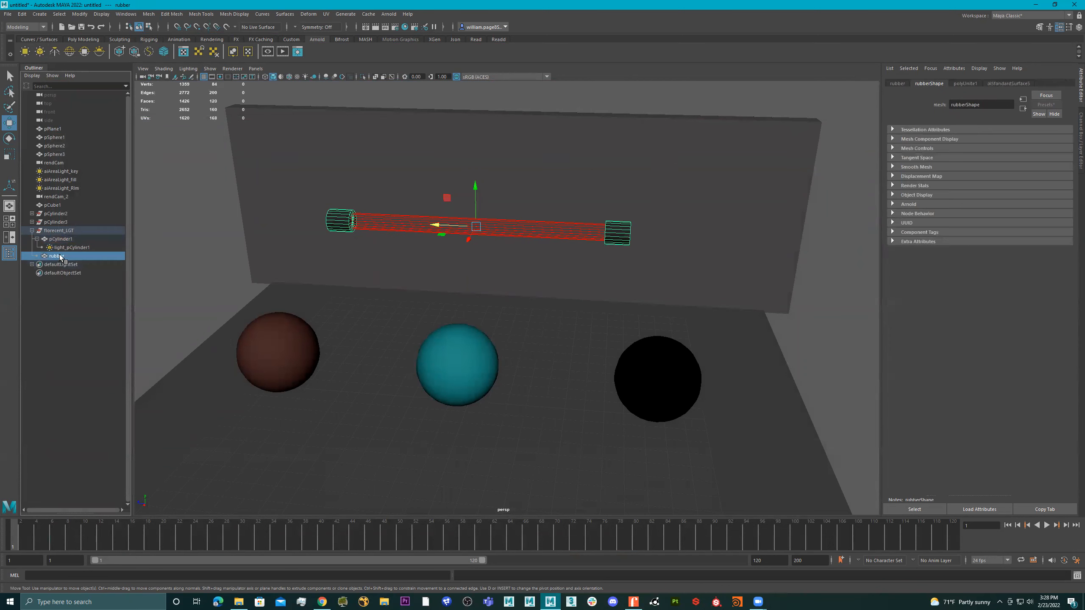
pyautogui.click(68, 247)
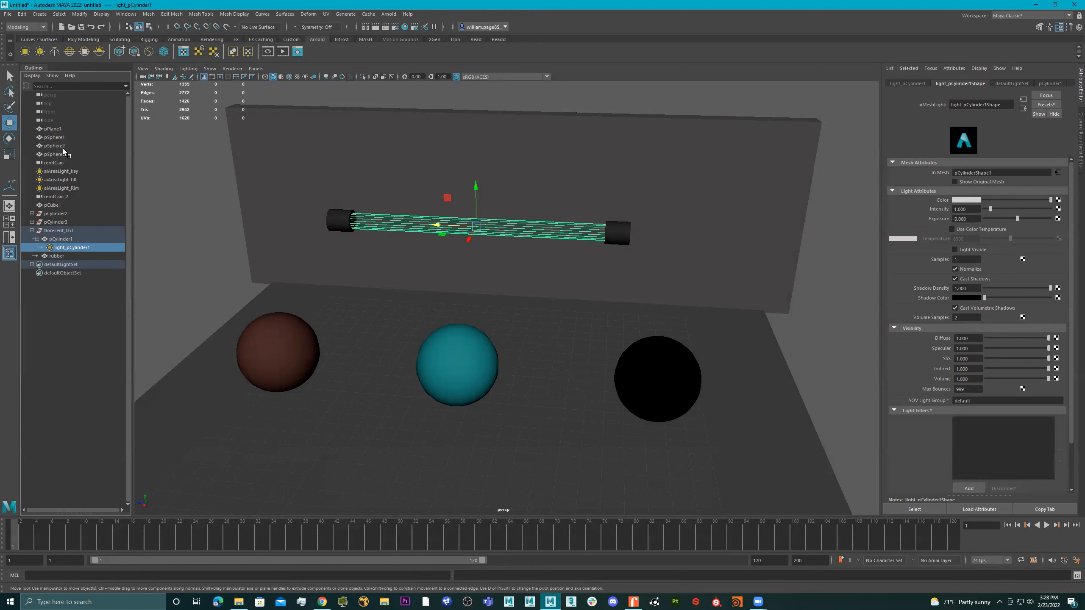
# Filter the Outliner to show only lights and select the three area lights and the florescent_LGT group in turn
pyautogui.click(47, 78)
pyautogui.moveTo(86, 90)
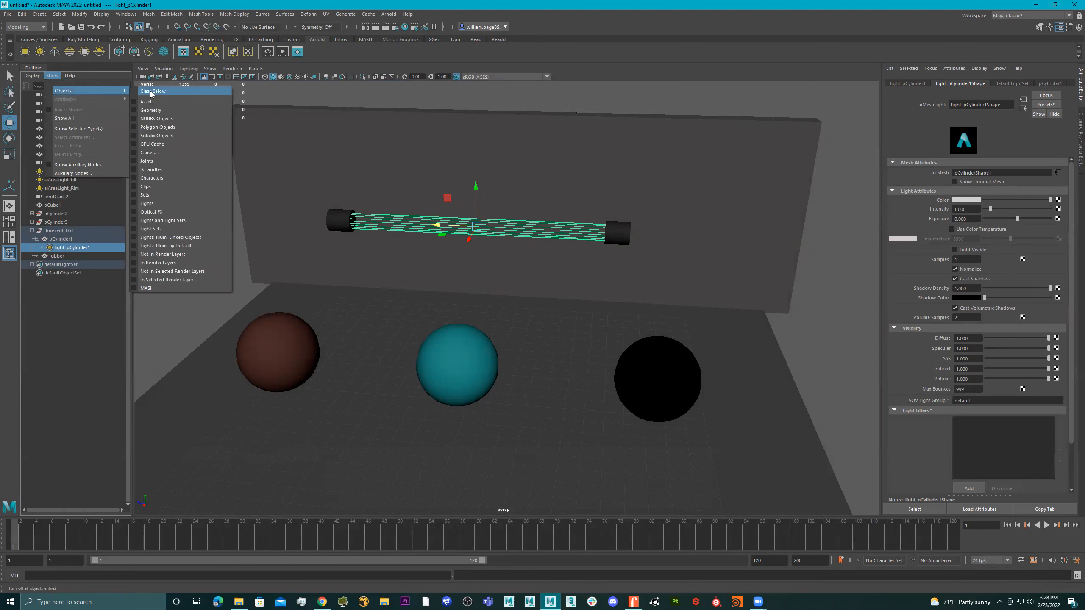
pyautogui.click(160, 203)
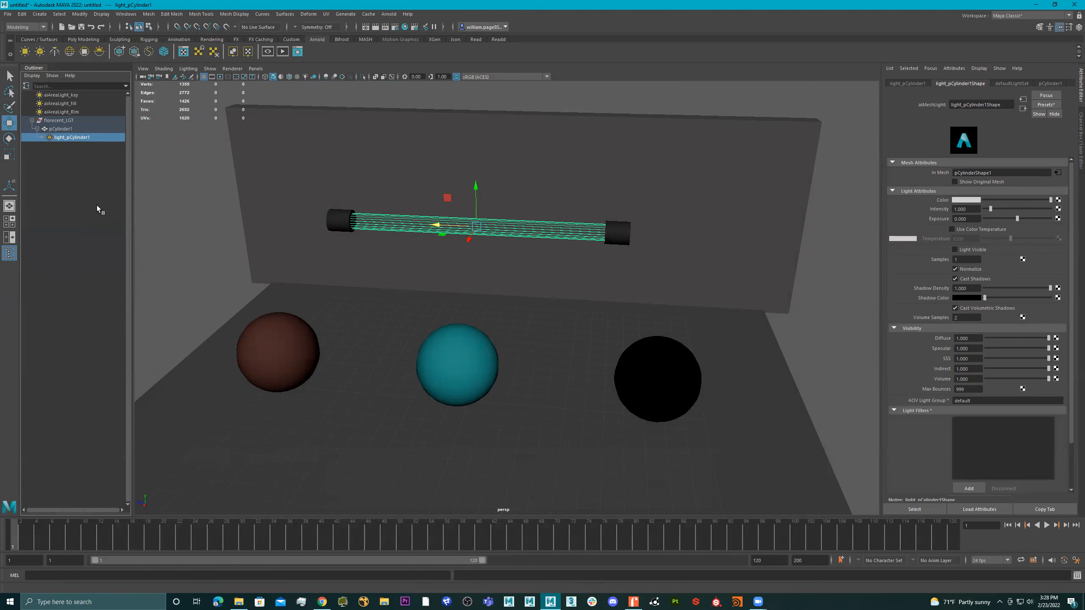
pyautogui.click(68, 96)
pyautogui.click(70, 104)
pyautogui.click(69, 112)
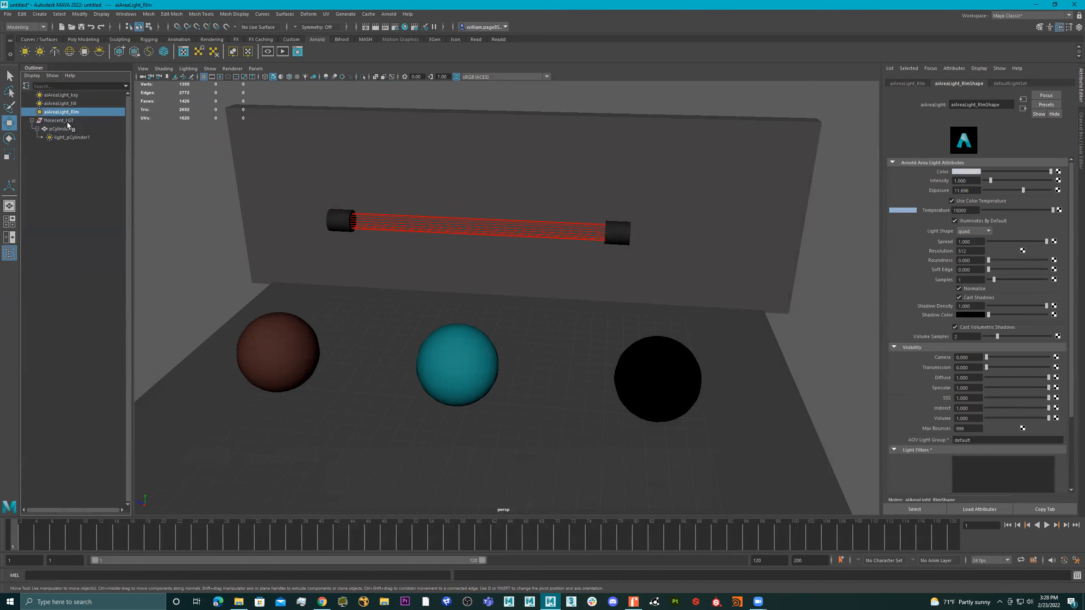
pyautogui.click(67, 120)
# Clear the Outliner's object filter and select the light_pCylinder1 mesh light
pyautogui.click(52, 76)
pyautogui.moveTo(85, 91)
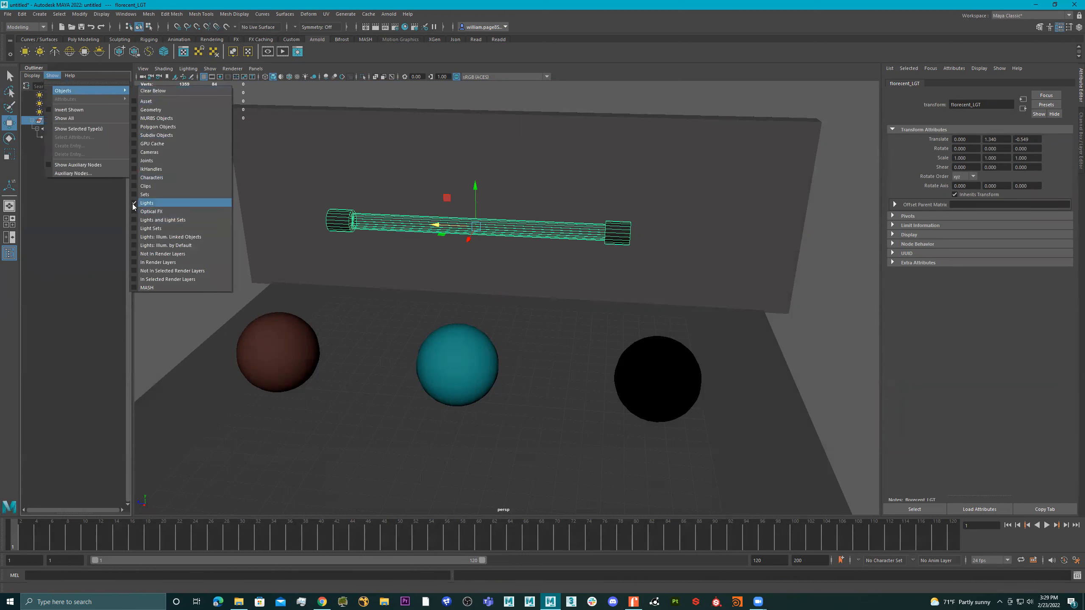
pyautogui.click(157, 91)
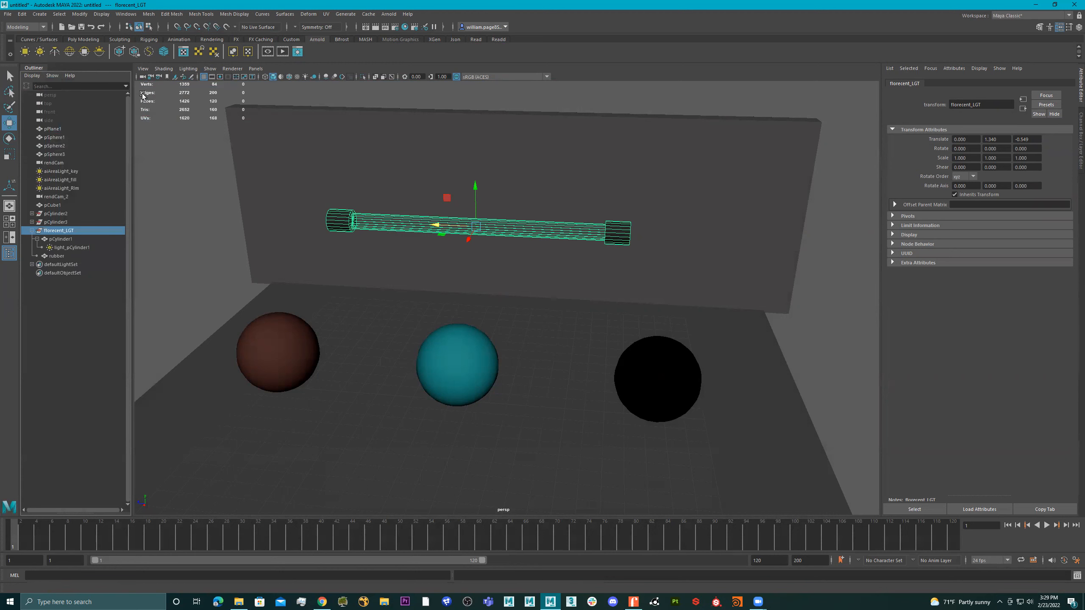
pyautogui.click(62, 248)
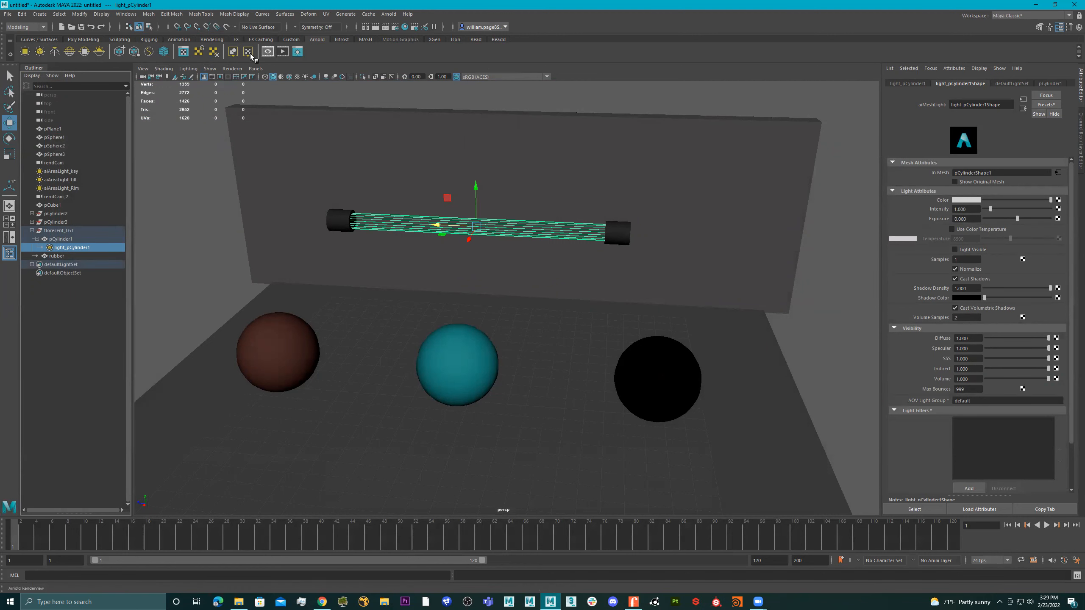
# Render the scene in the Arnold RenderView and set the mesh light's exposure to 10 after trying 25 and 15
pyautogui.click(283, 52)
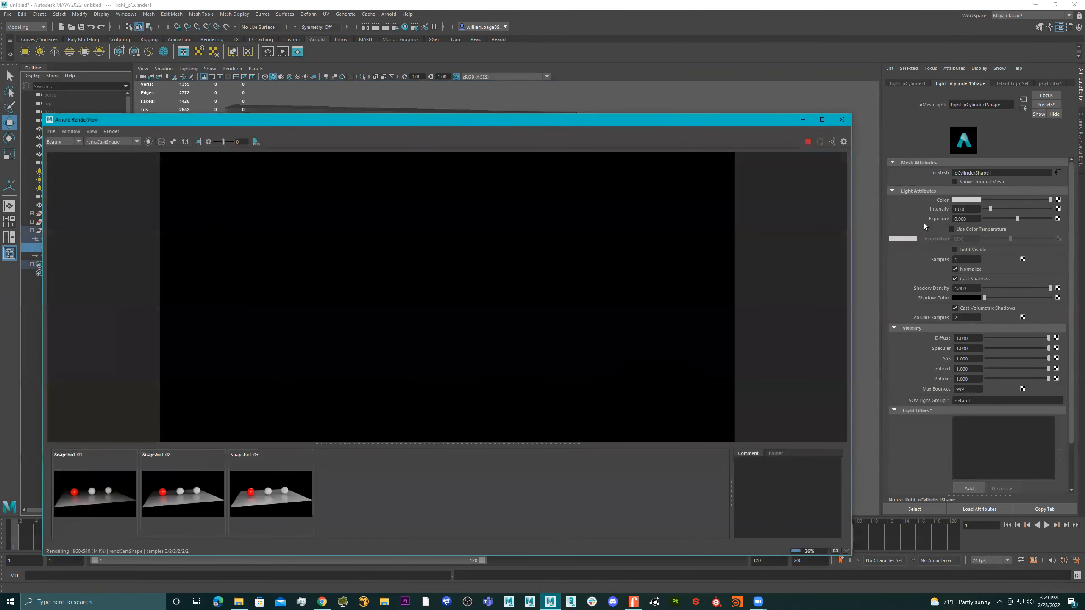
pyautogui.click(974, 219)
pyautogui.write('25')
pyautogui.press('Return')
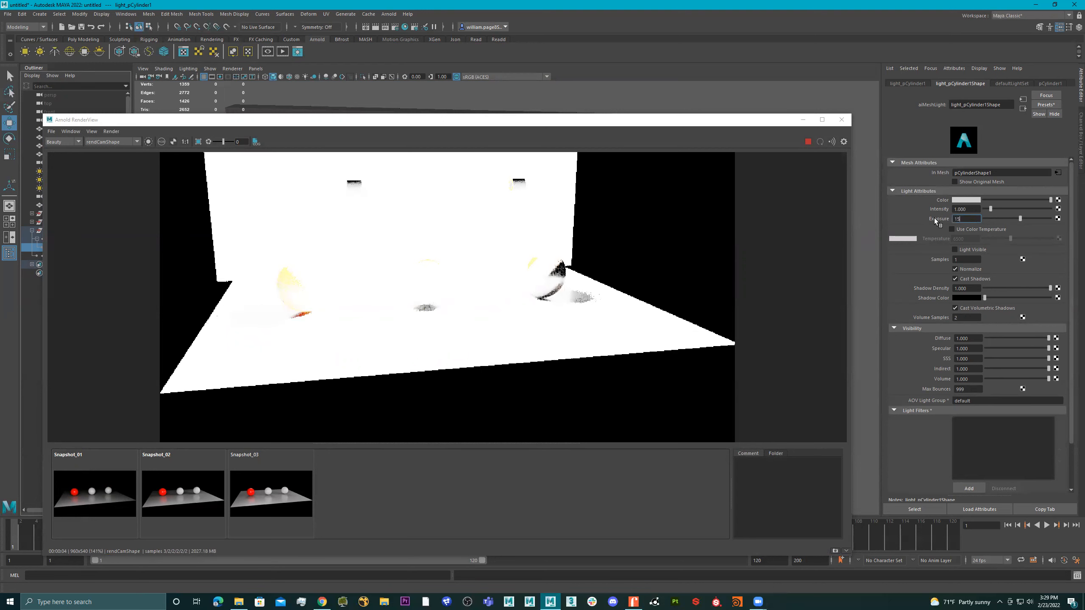
pyautogui.press('Return')
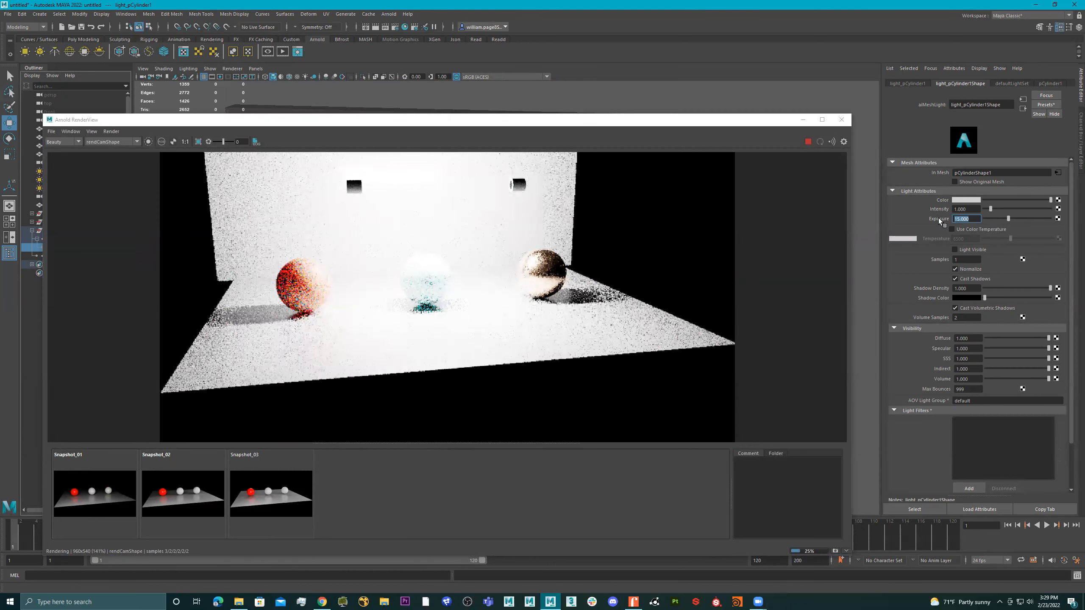
pyautogui.write('10')
pyautogui.press('Return')
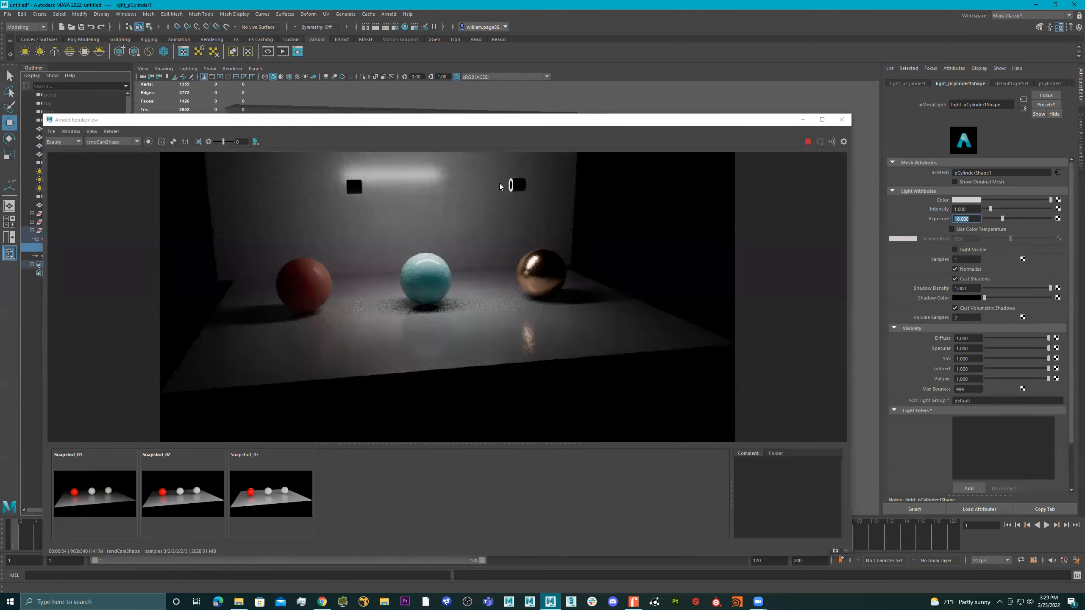
# Make the mesh light visible in the render and enable its color temperature at a warm 3765
pyautogui.click(970, 251)
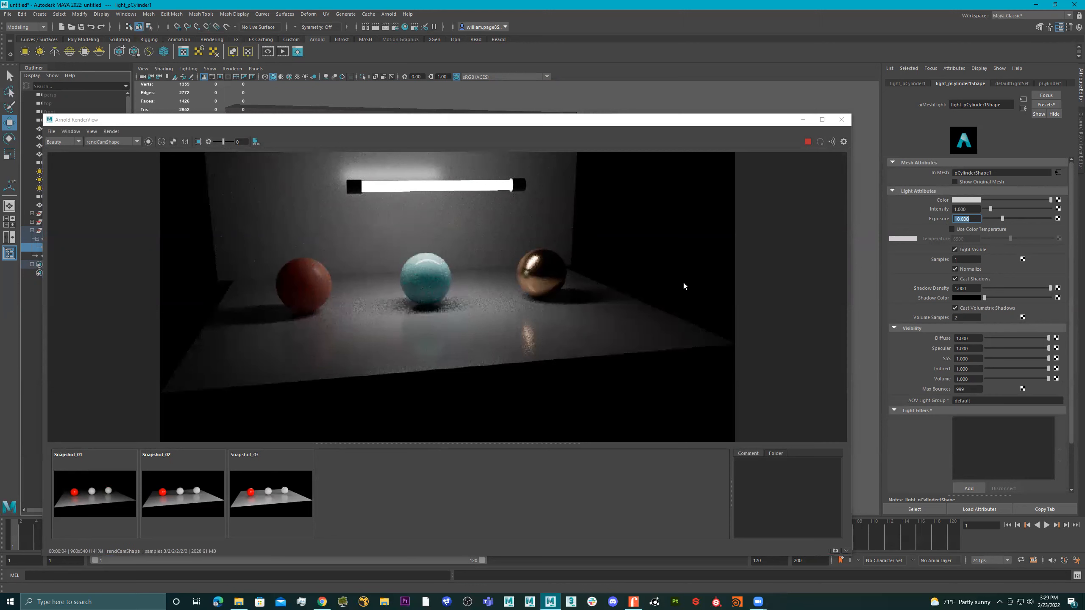
pyautogui.click(957, 232)
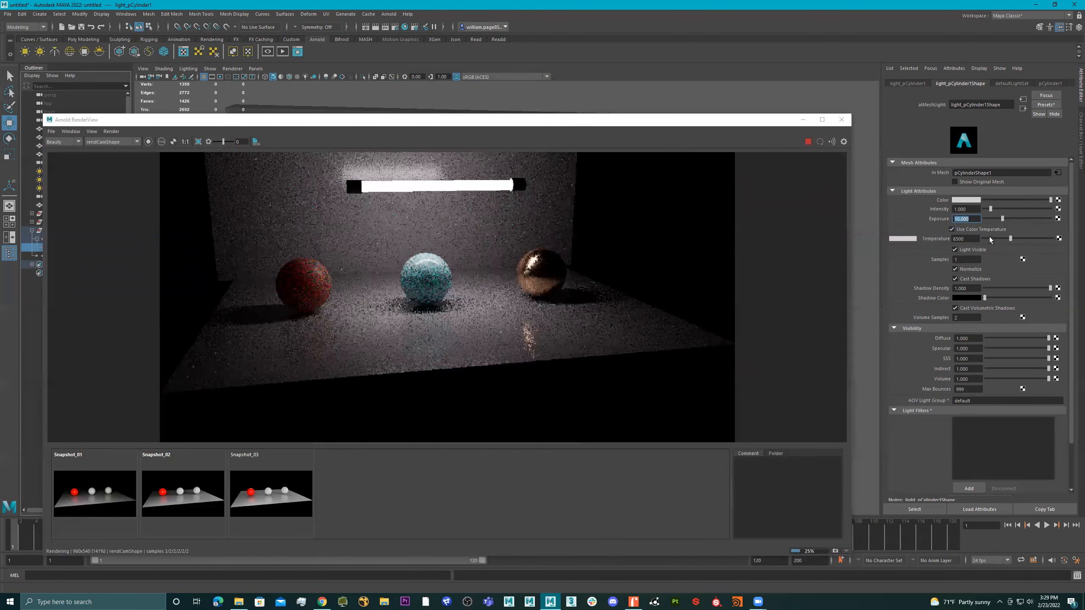
pyautogui.click(991, 238)
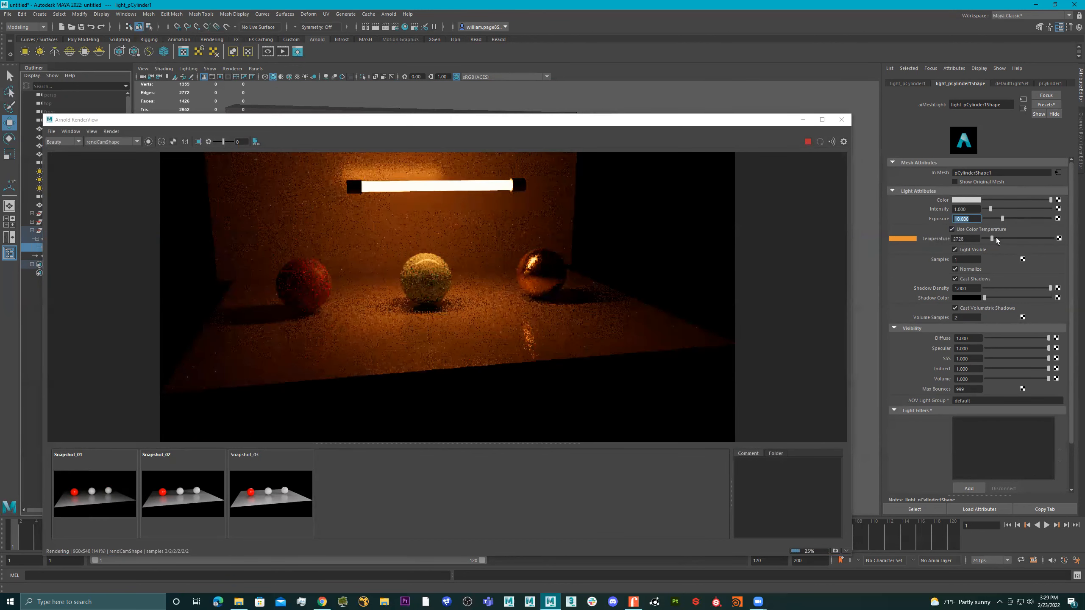
pyautogui.moveTo(988, 238)
pyautogui.mouseDown()
pyautogui.moveTo(1046, 237)
pyautogui.moveTo(997, 239)
pyautogui.mouseUp()
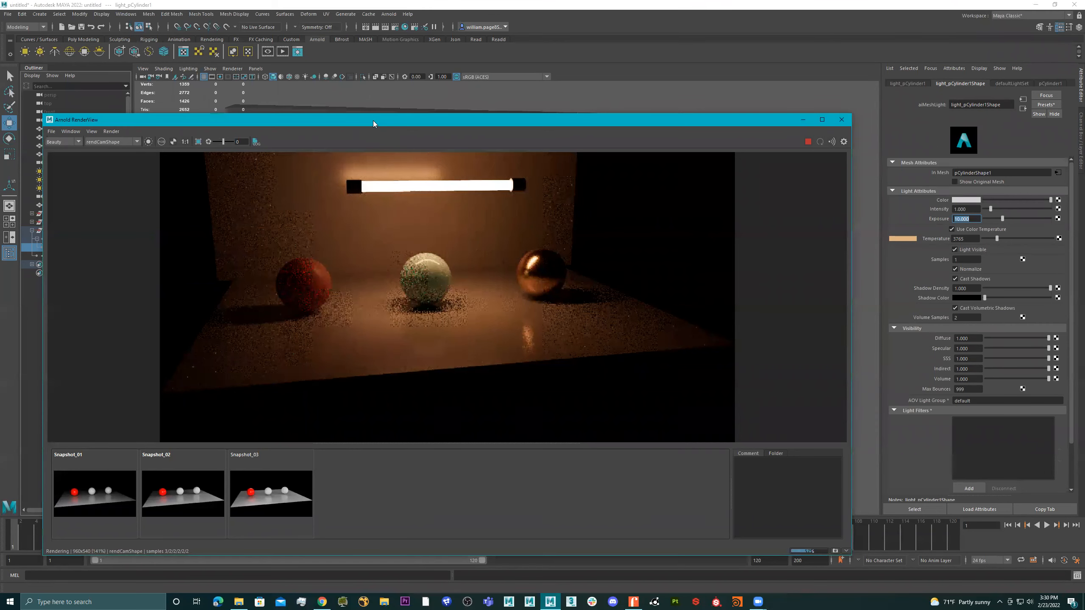
# Move the render window clear of the mesh light's attributes and the Outliner
pyautogui.moveTo(373, 120); pyautogui.dragTo(424, 68)
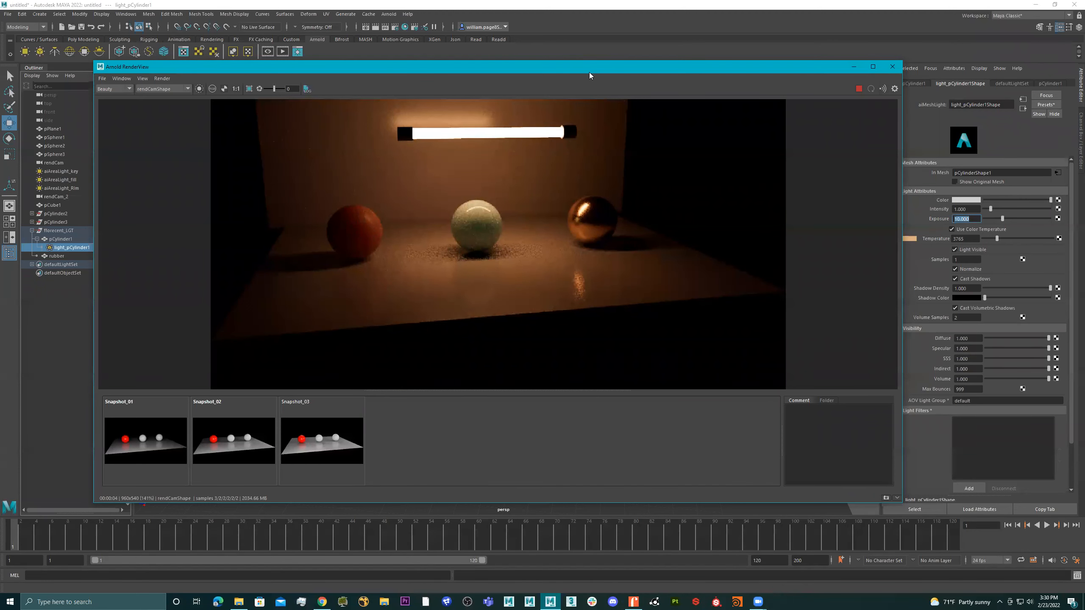
pyautogui.moveTo(589, 72); pyautogui.dragTo(565, 77)
pyautogui.scroll(-2, 561, 191)
pyautogui.scroll(1, 534, 202)
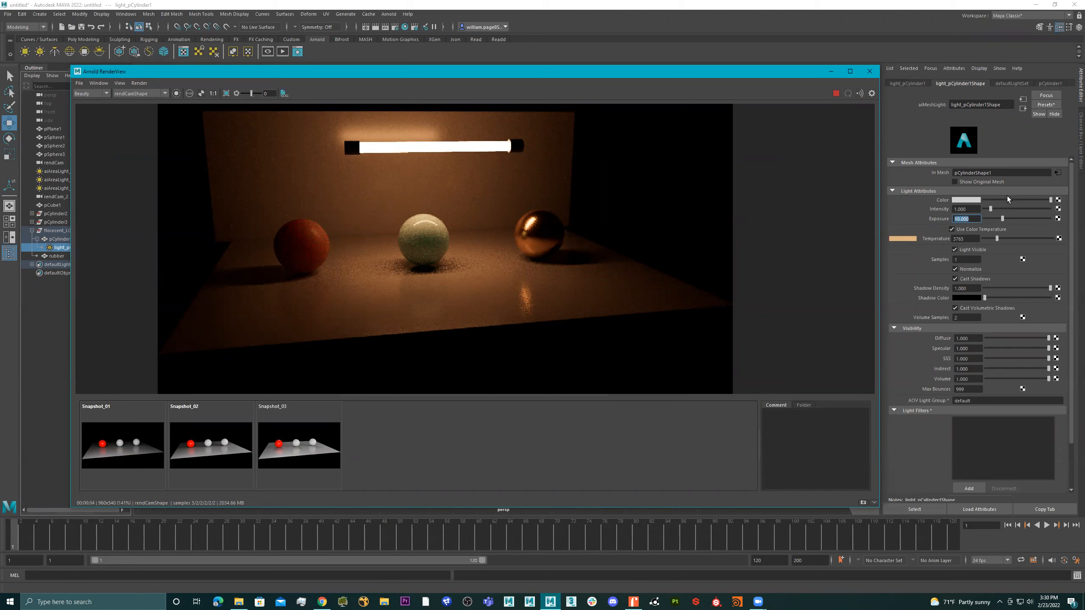
# Adjust the mesh light's color to a neutral light grey
pyautogui.click(971, 200)
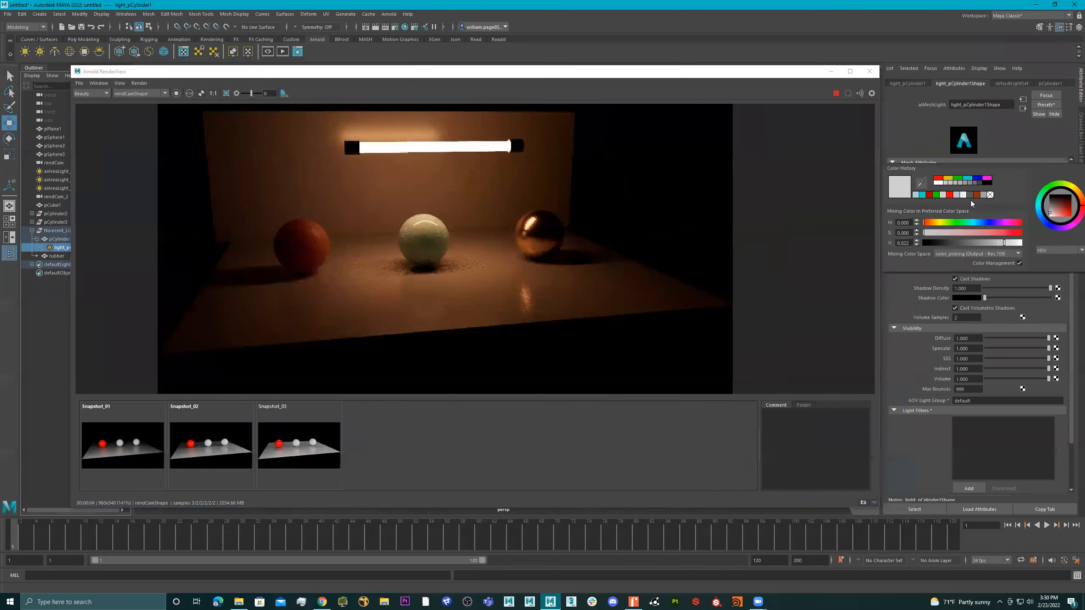
pyautogui.click(968, 200)
pyautogui.moveTo(966, 233); pyautogui.dragTo(917, 235)
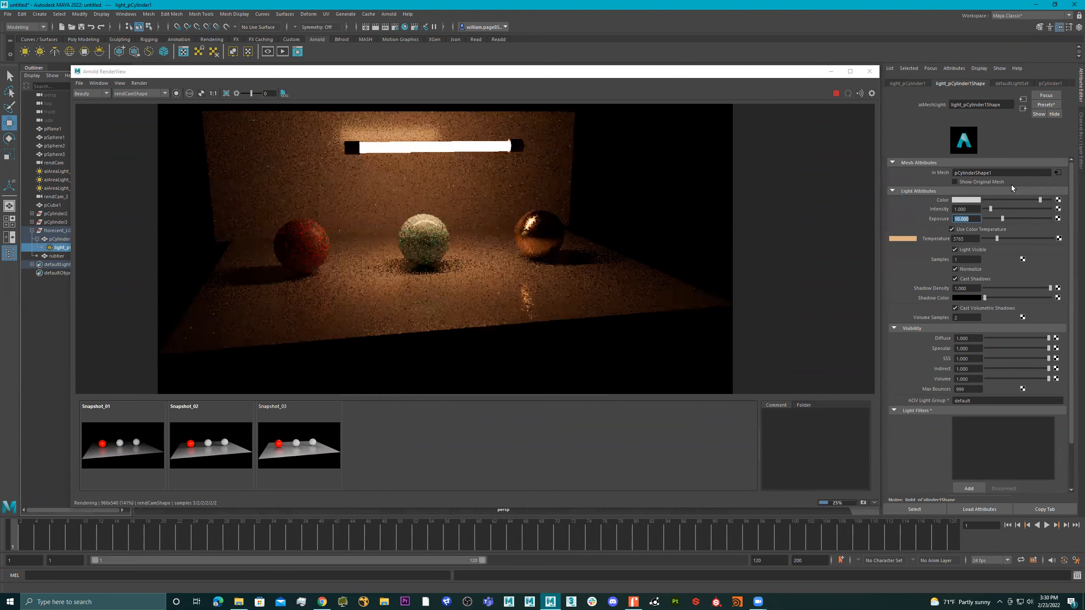
# Select the pCylinder1 tube, reposition the render window and open the bulb material's base attributes
pyautogui.click(59, 239)
pyautogui.click(308, 74)
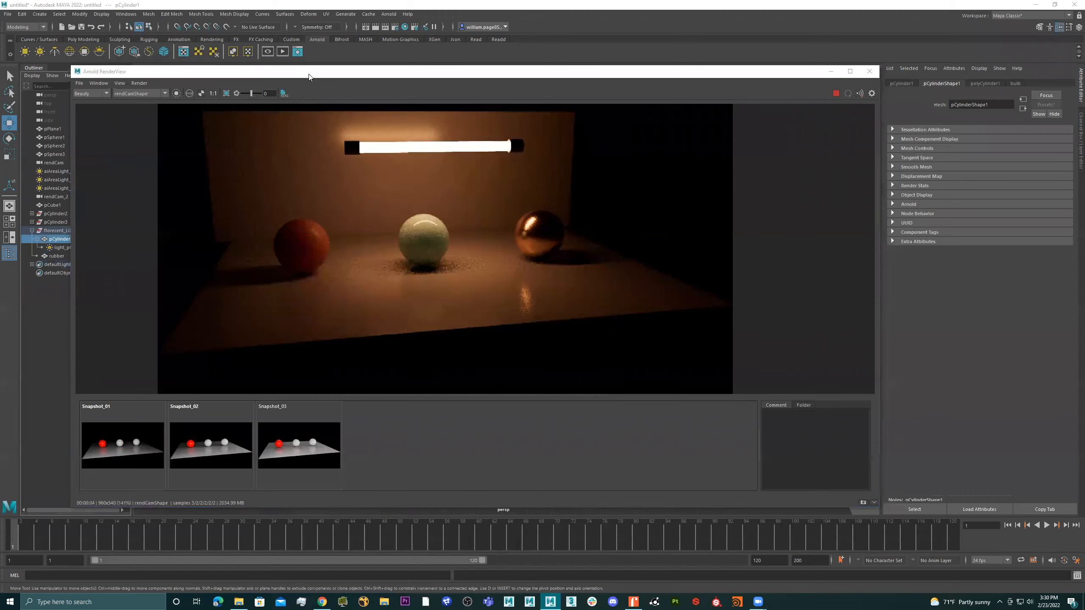
pyautogui.moveTo(309, 76); pyautogui.dragTo(181, 266)
pyautogui.moveTo(394, 221); pyautogui.dragTo(435, 364, button='right')
pyautogui.moveTo(478, 264); pyautogui.dragTo(414, 97)
pyautogui.click(1016, 84)
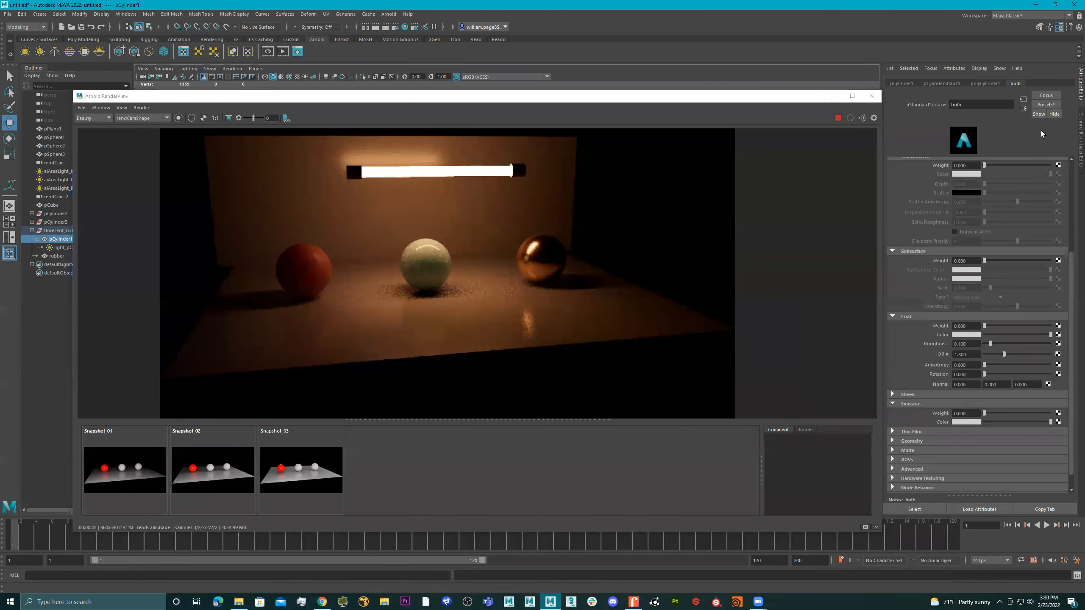
pyautogui.scroll(5, 1018, 204)
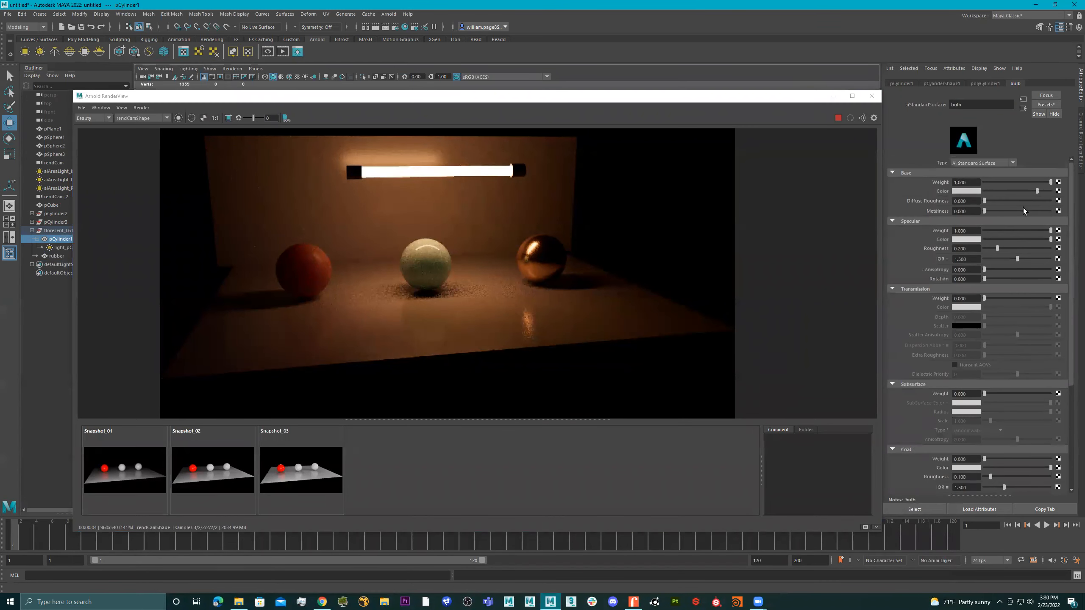
# Try a red base color on the bulb material and set it to white
pyautogui.click(965, 192)
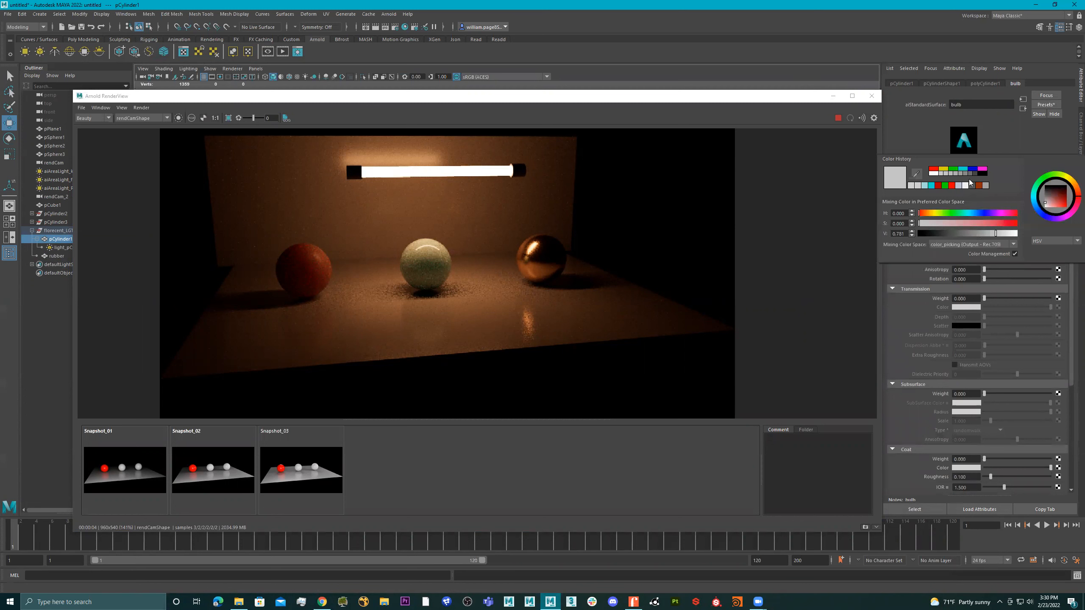
pyautogui.click(951, 185)
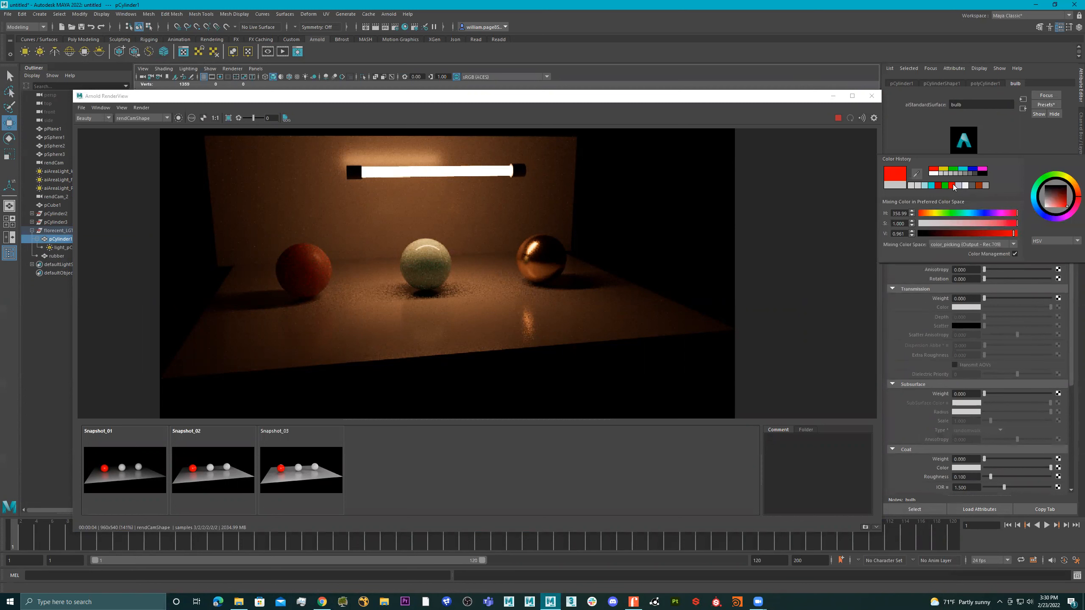
pyautogui.click(838, 119)
pyautogui.click(837, 120)
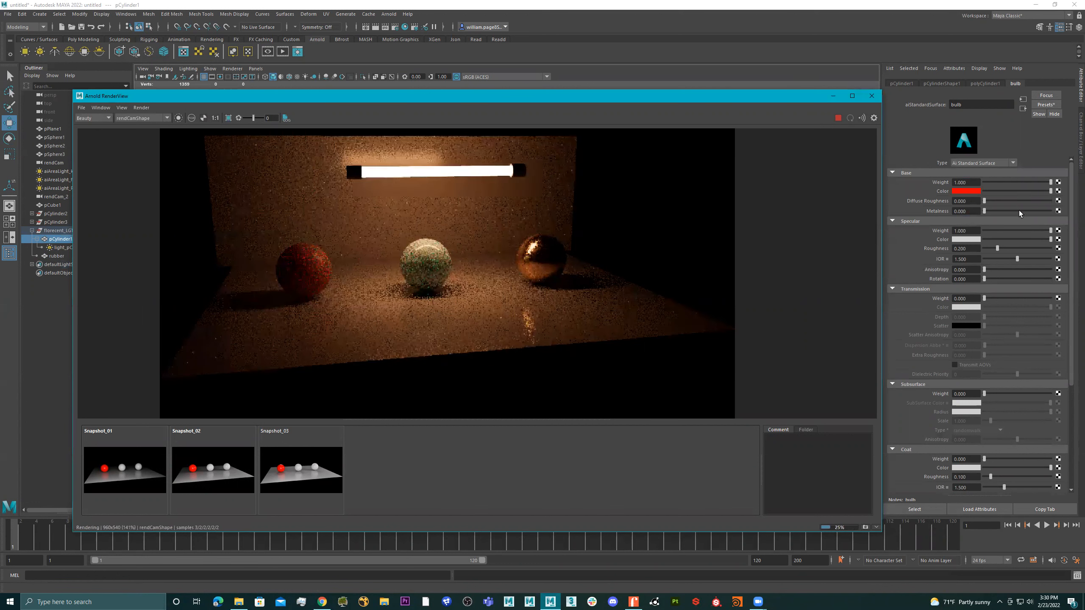
pyautogui.click(970, 191)
pyautogui.click(975, 186)
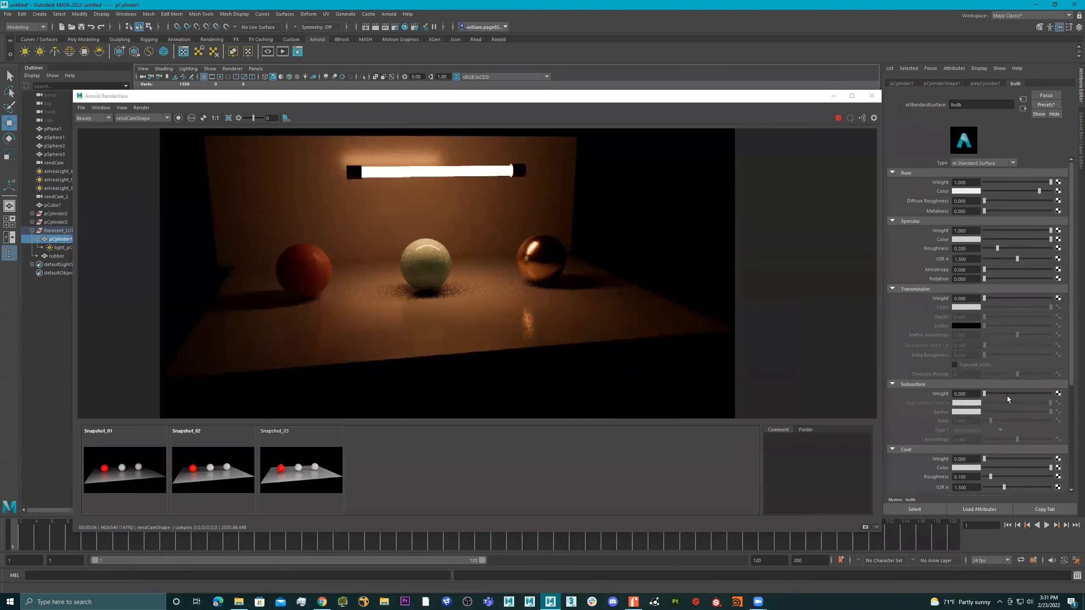
# Try a magenta emission color on the bulb material and return it to light grey
pyautogui.scroll(-3, 1007, 398)
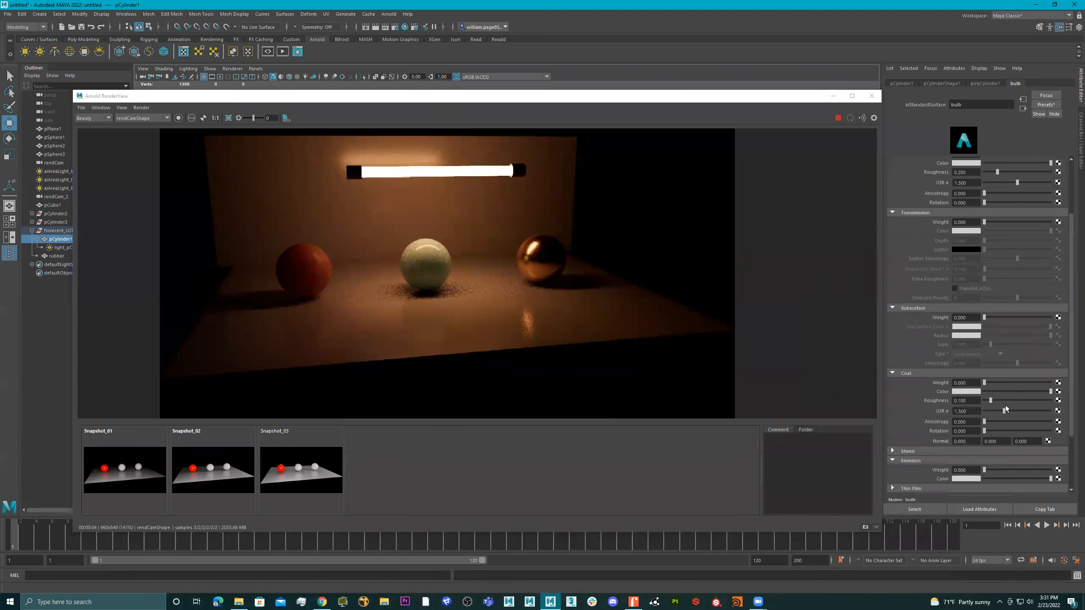
pyautogui.scroll(-2, 1005, 405)
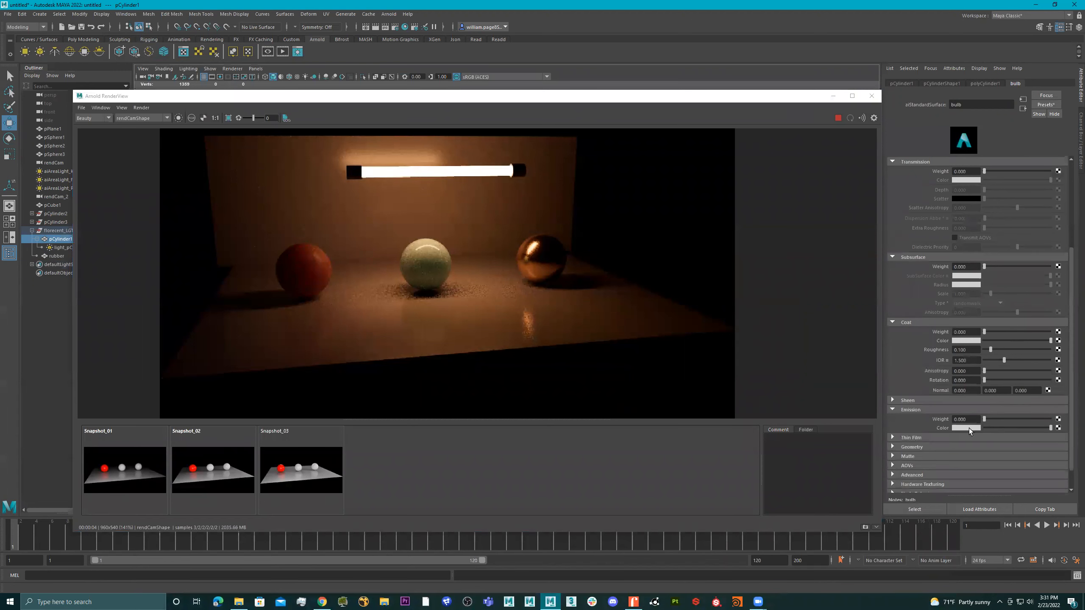
pyautogui.click(968, 428)
pyautogui.click(986, 407)
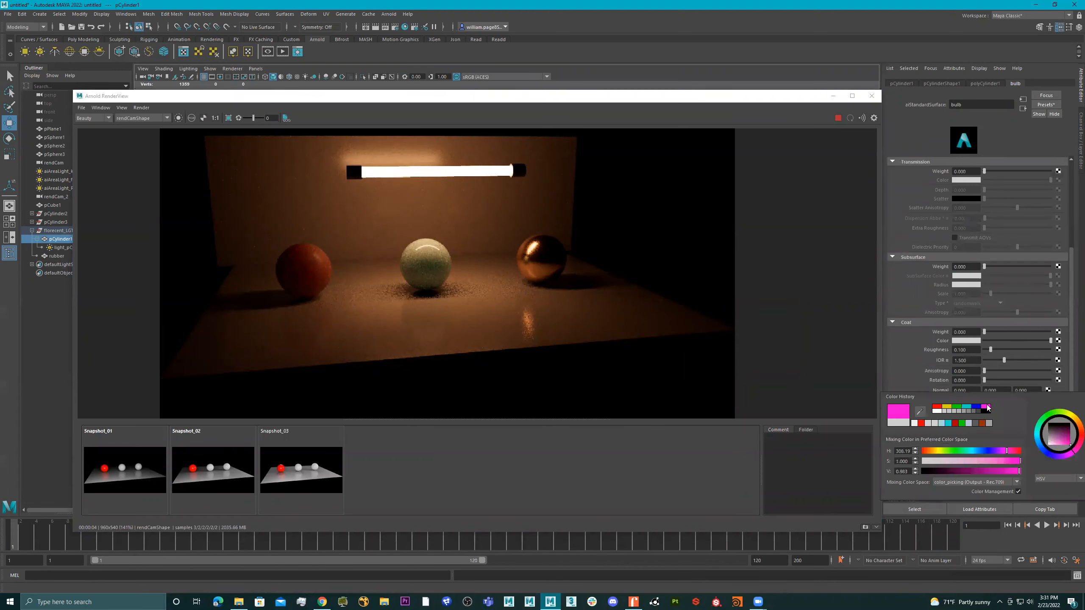
pyautogui.click(935, 413)
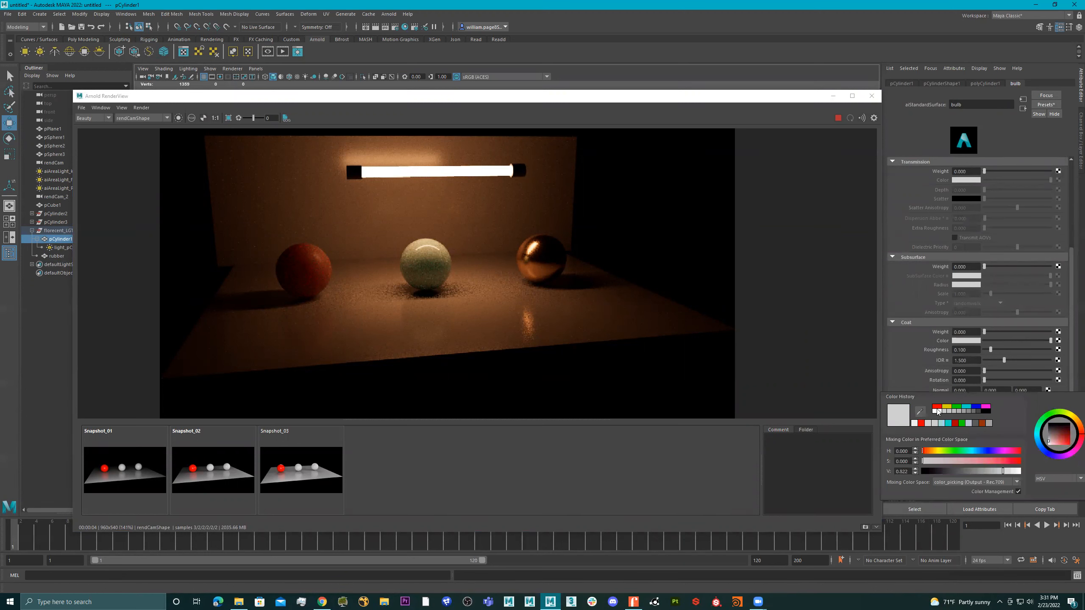
# Try a red coat color on the bulb material and discard the change
pyautogui.click(966, 342)
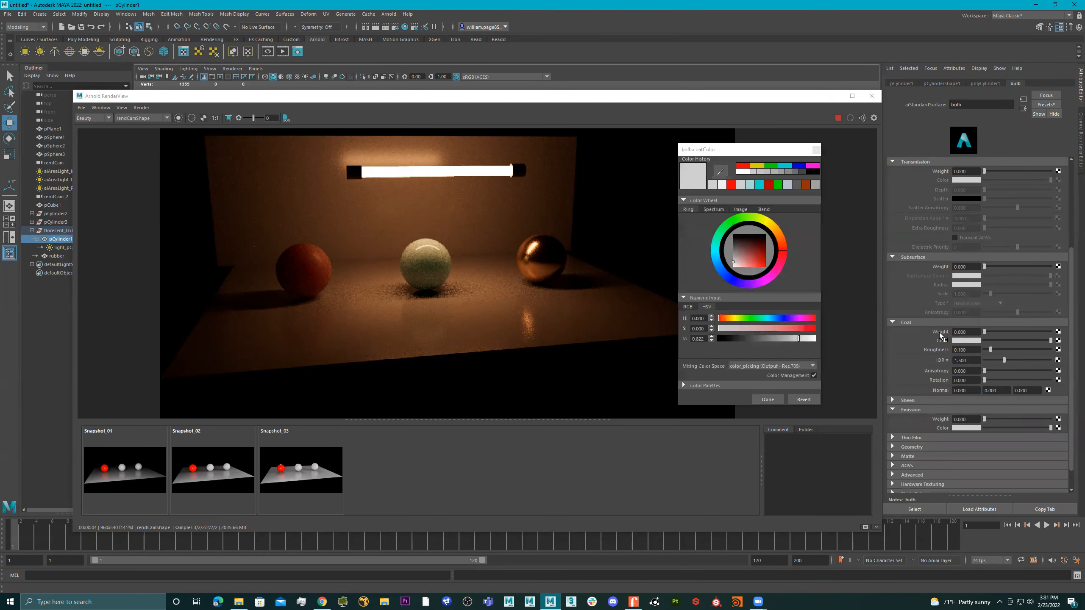
pyautogui.click(743, 166)
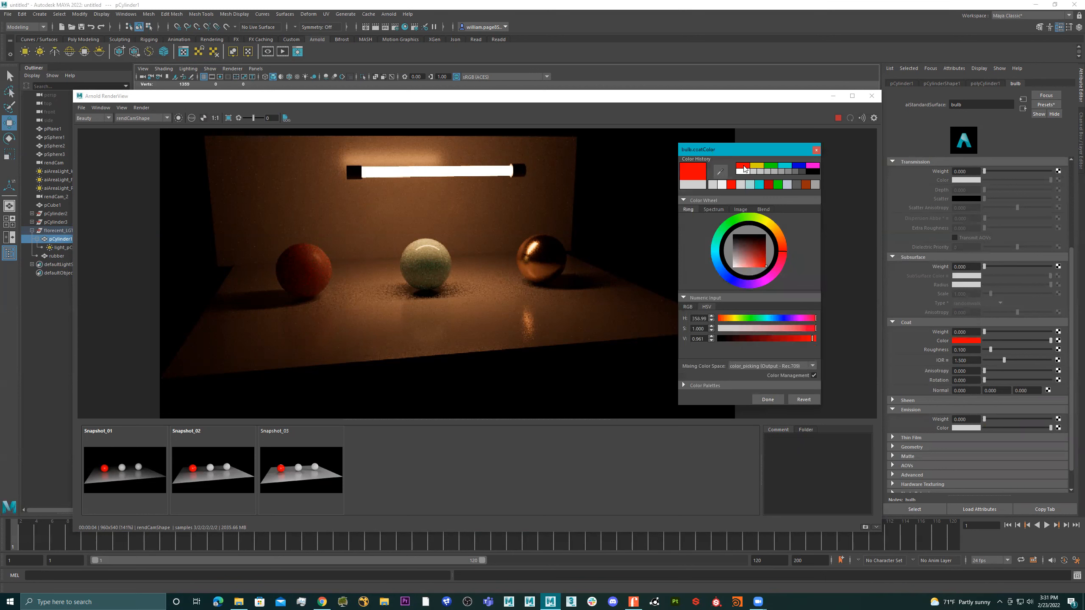
pyautogui.click(815, 149)
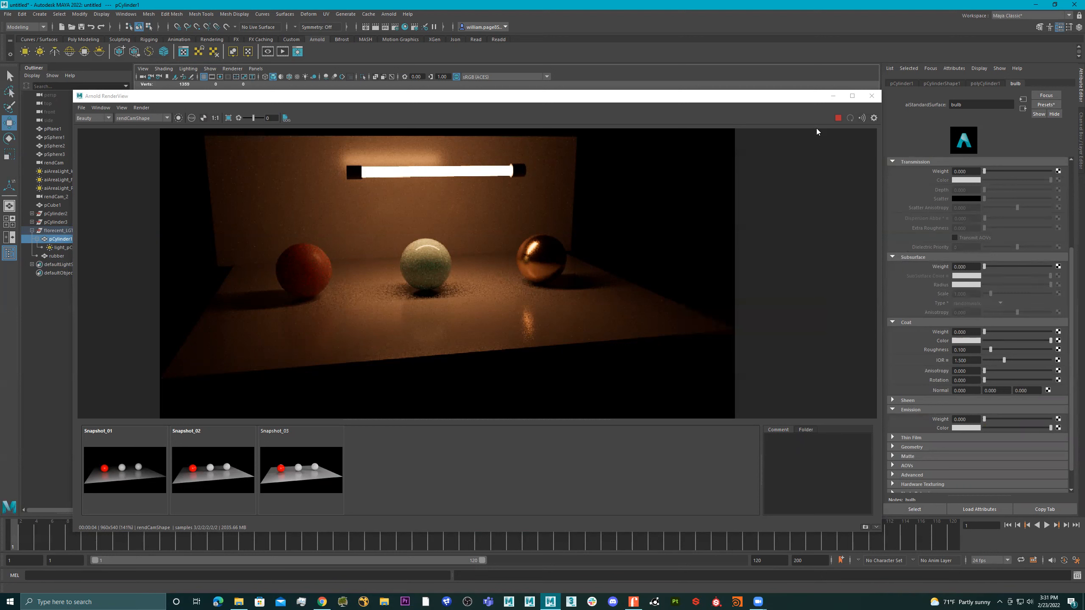
# Expand the bulb material's Geometry and Thin Film settings and examine their attributes
pyautogui.scroll(-1, 1022, 367)
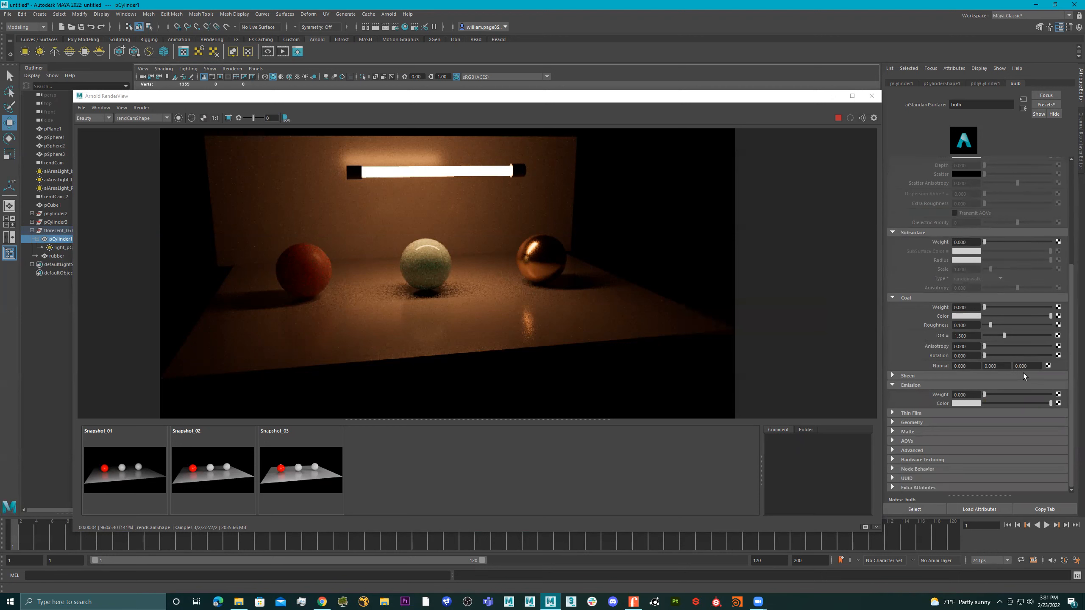
pyautogui.click(936, 423)
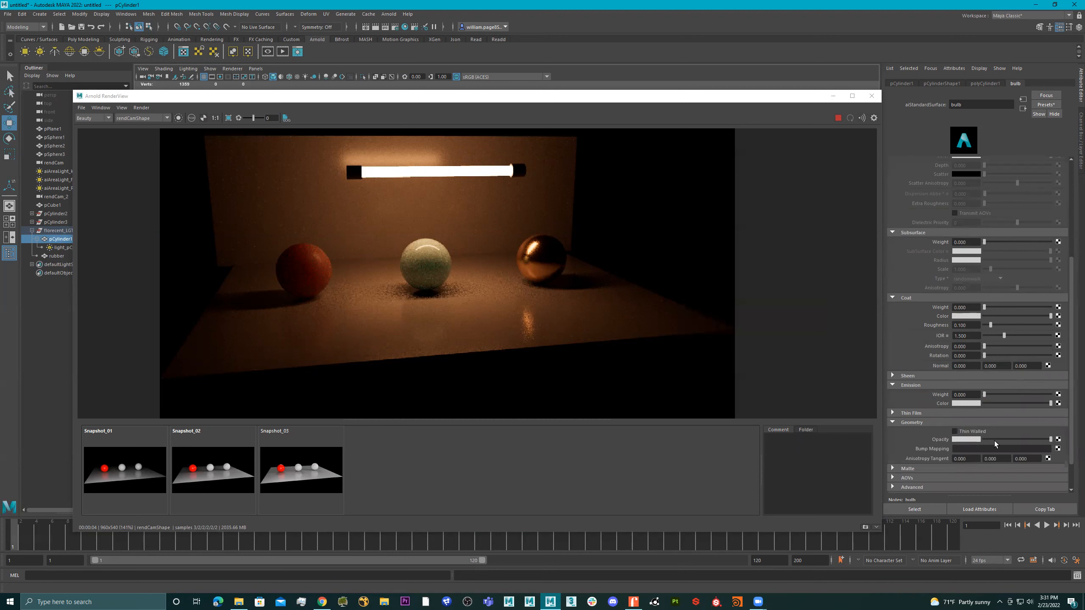
pyautogui.click(933, 414)
pyautogui.scroll(-2, 990, 438)
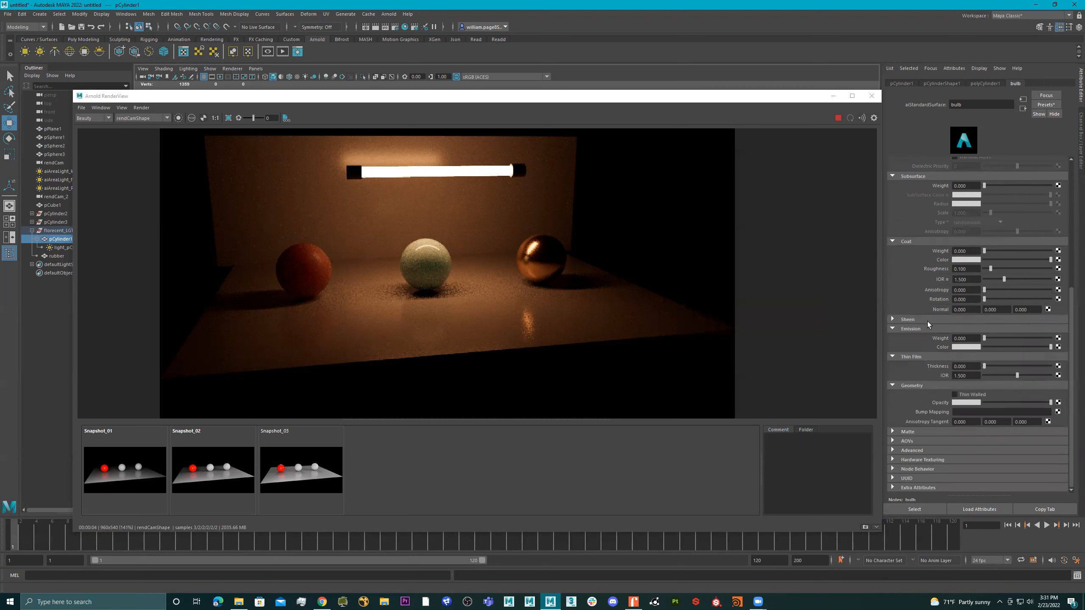
# Expand the bulb material's Sheen settings and look over the tube cylinder's creation attributes
pyautogui.click(927, 321)
pyautogui.scroll(7, 1016, 360)
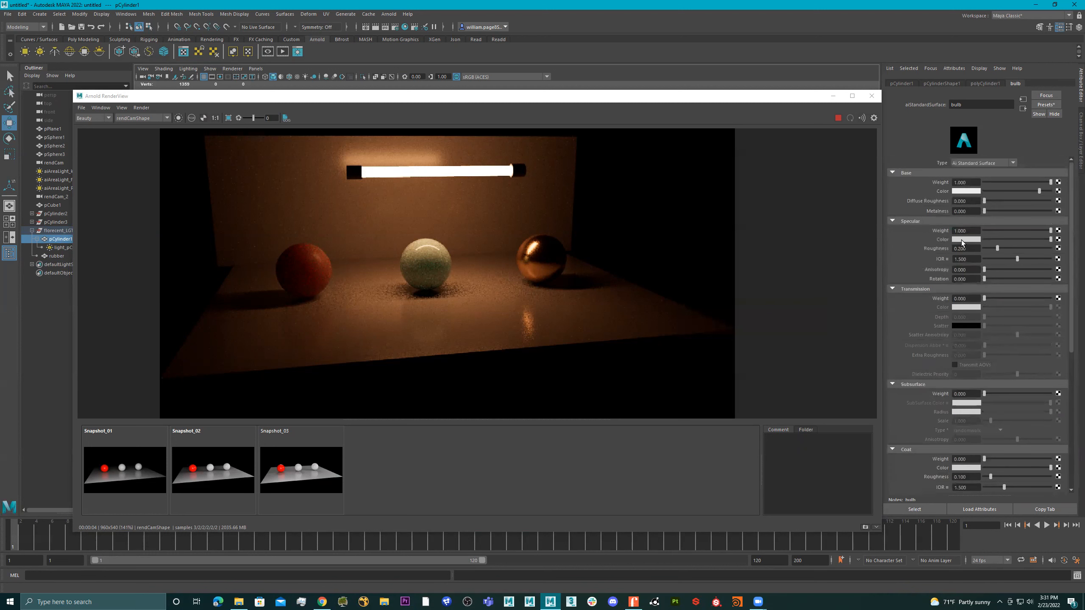
pyautogui.click(514, 177)
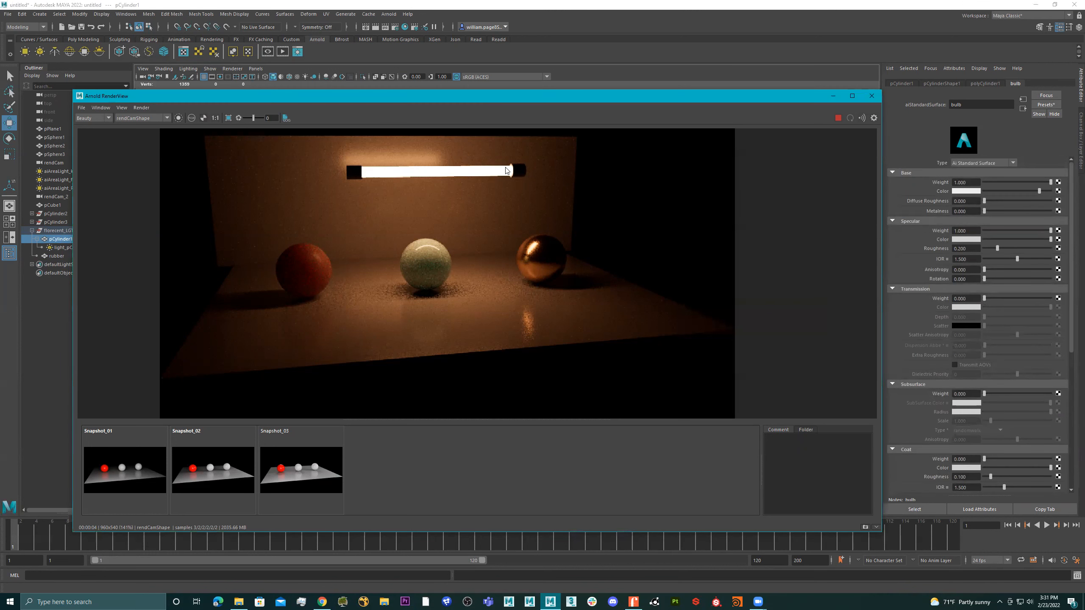
pyautogui.click(982, 84)
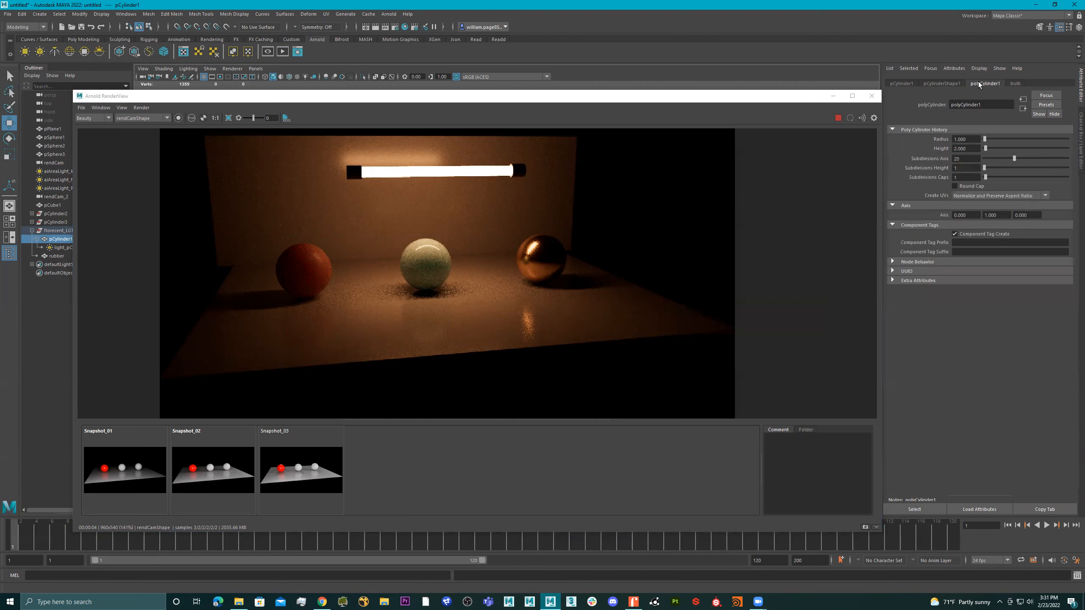
pyautogui.click(1014, 84)
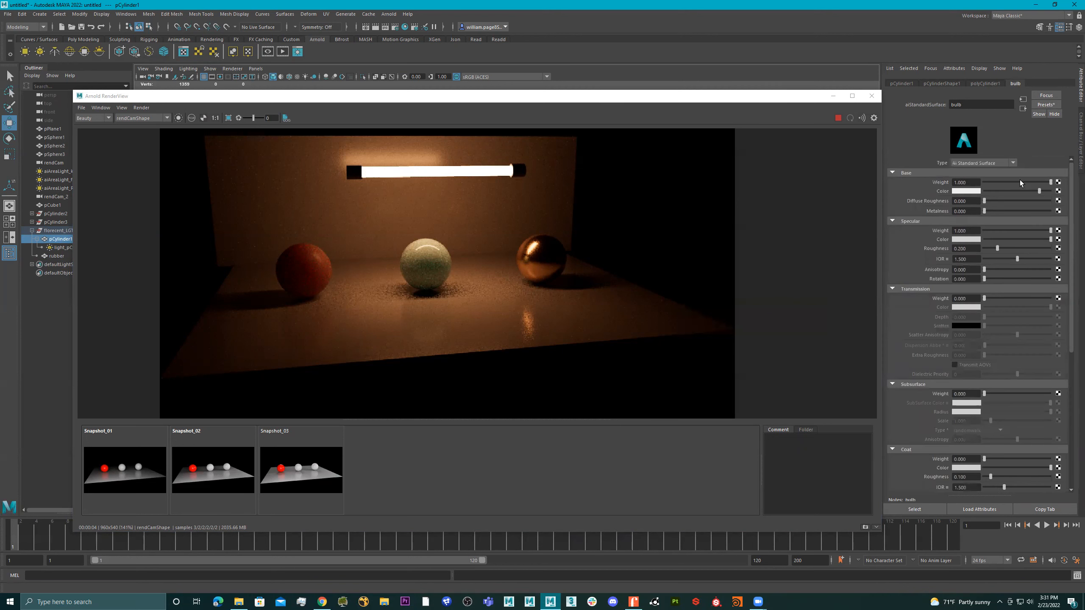
# Set the bulb material's base and specular colors to magenta
pyautogui.click(967, 192)
pyautogui.click(991, 168)
pyautogui.click(976, 240)
pyautogui.click(811, 165)
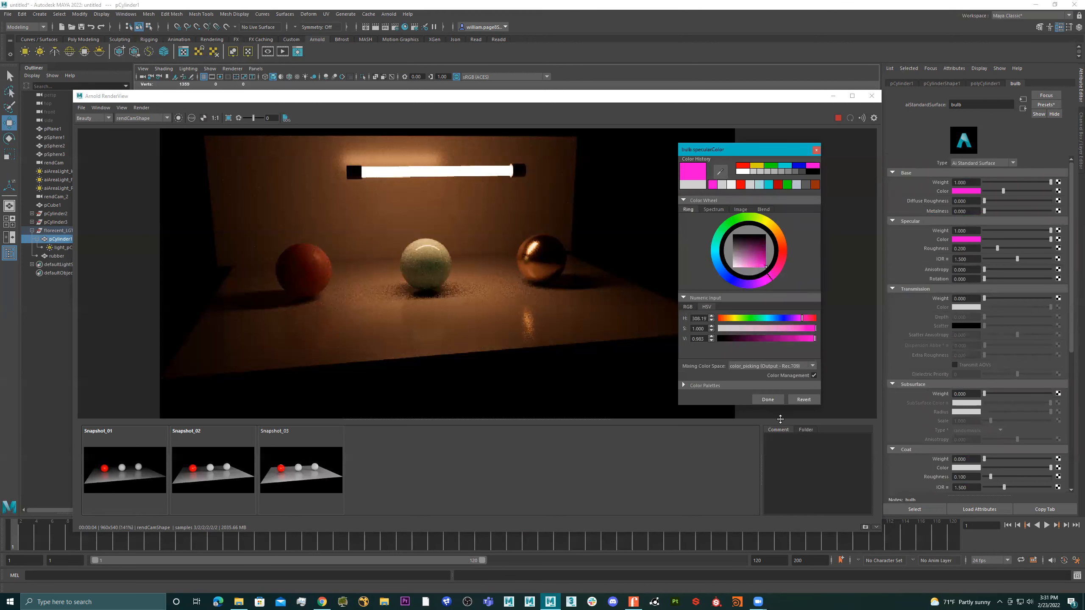
pyautogui.click(767, 399)
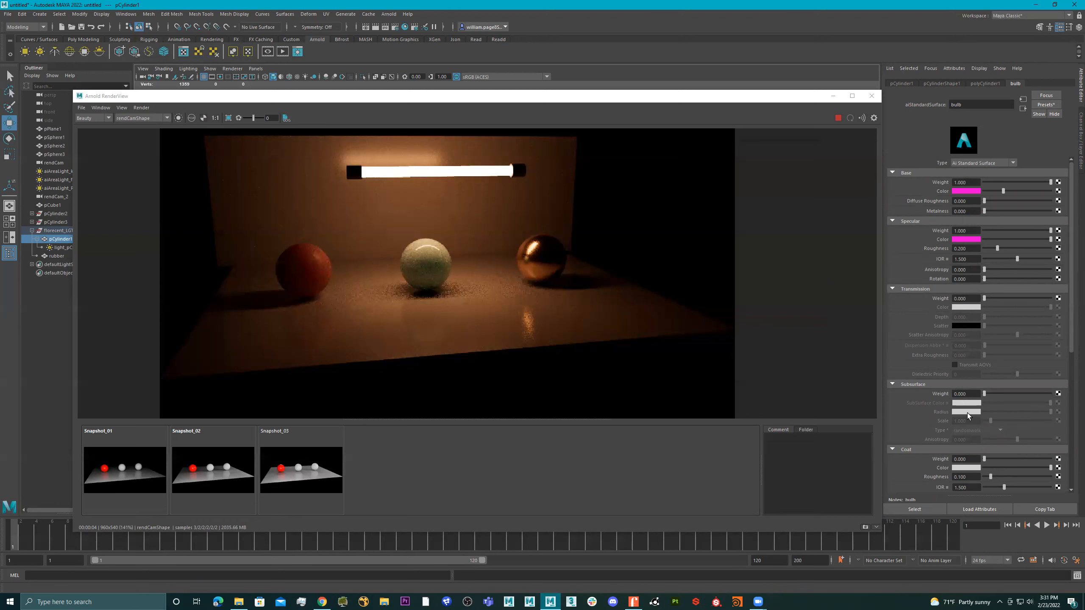
# Set the bulb material's coat and sheen colors to magenta and restart the Arnold render
pyautogui.click(967, 467)
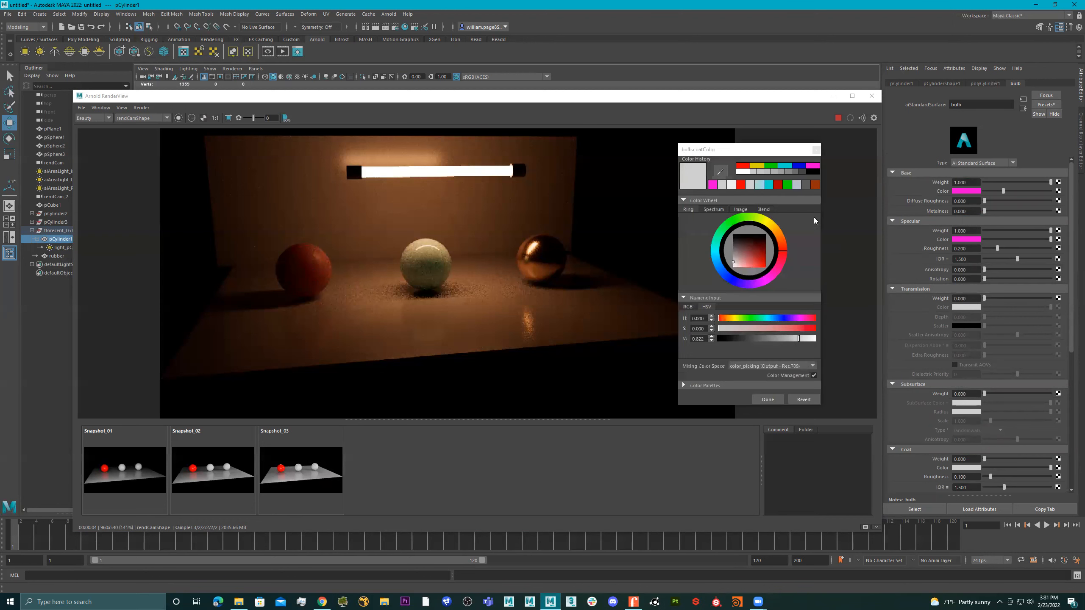
pyautogui.click(812, 165)
pyautogui.click(774, 399)
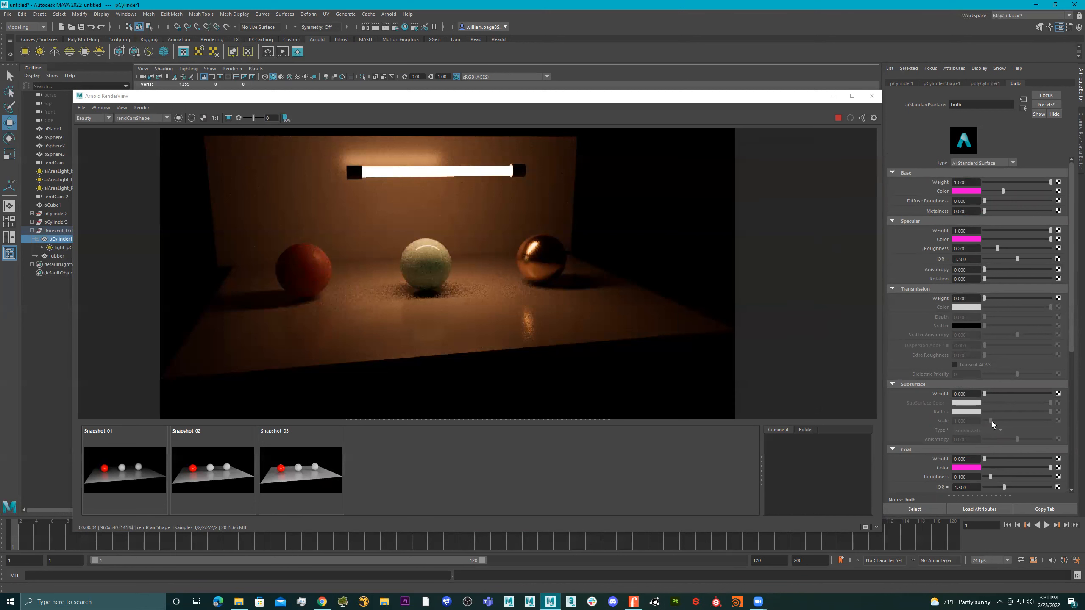
pyautogui.scroll(-3, 990, 421)
pyautogui.click(964, 419)
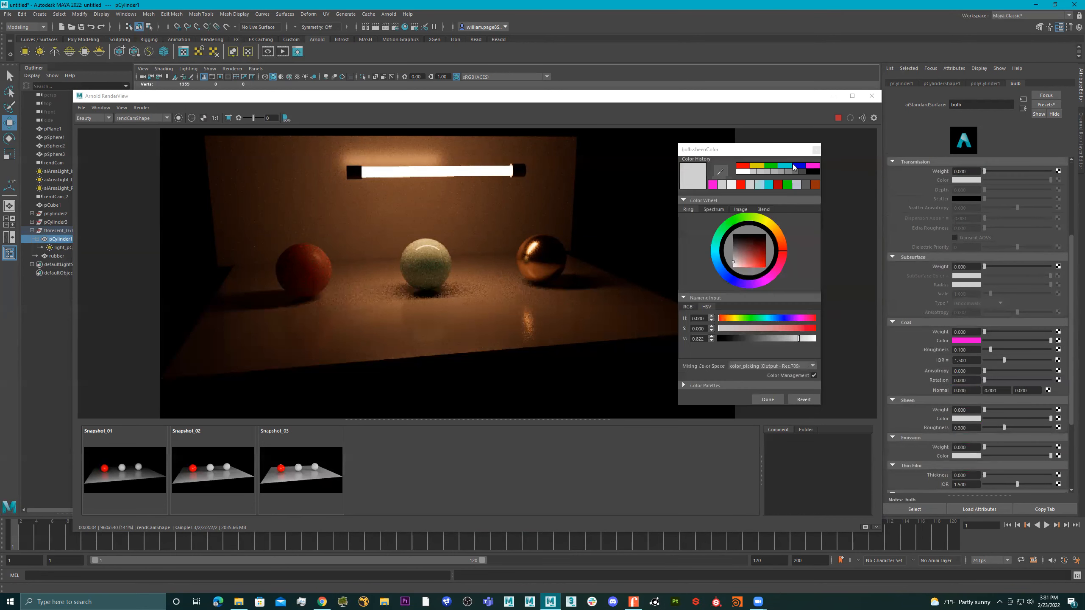
pyautogui.click(813, 166)
pyautogui.click(768, 399)
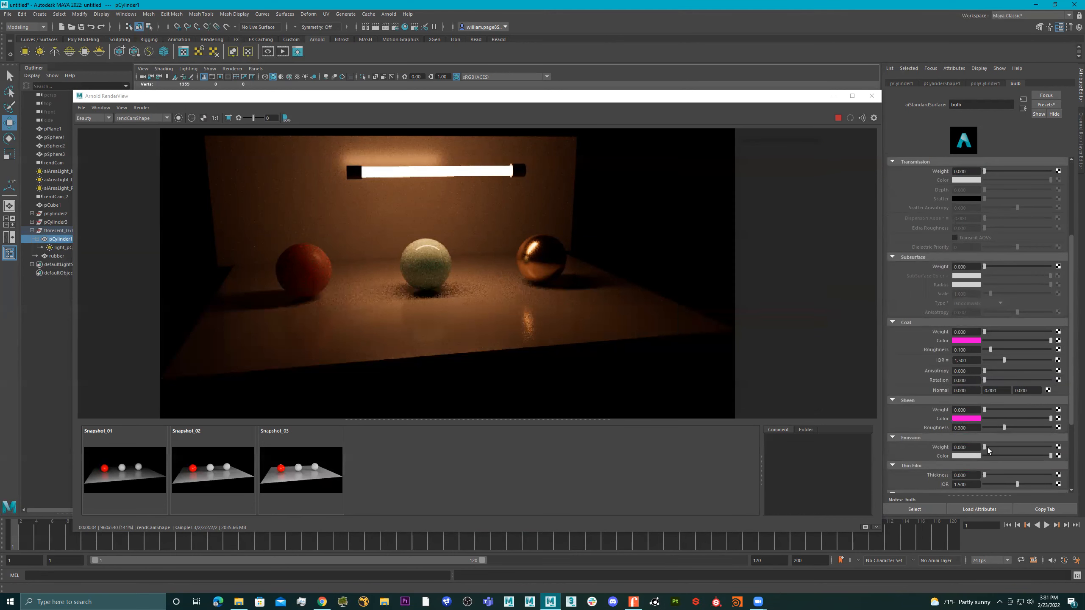
pyautogui.scroll(-3, 988, 448)
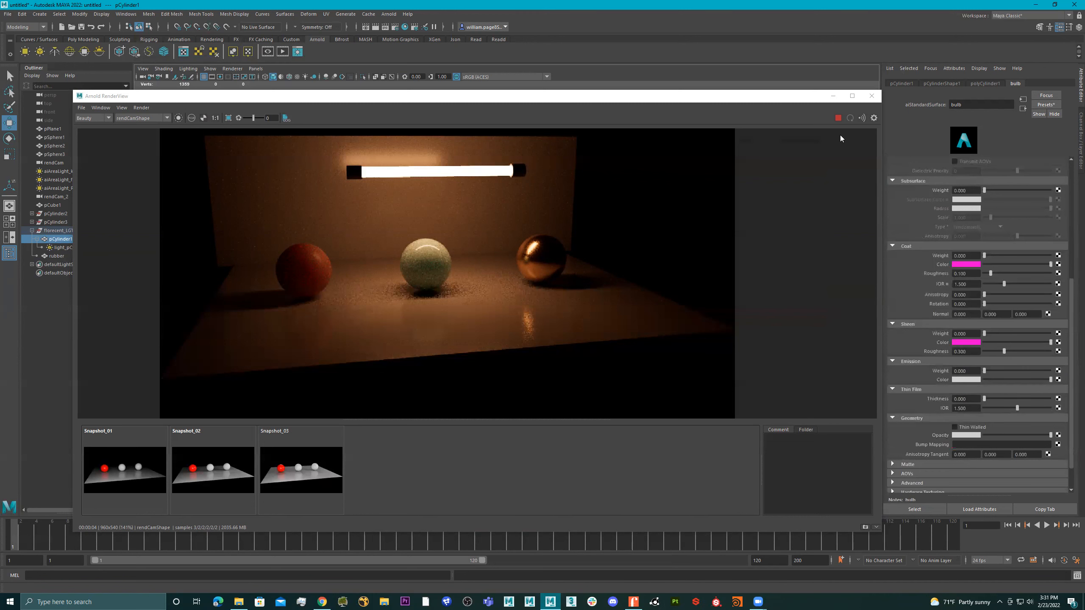
pyautogui.doubleClick(838, 118)
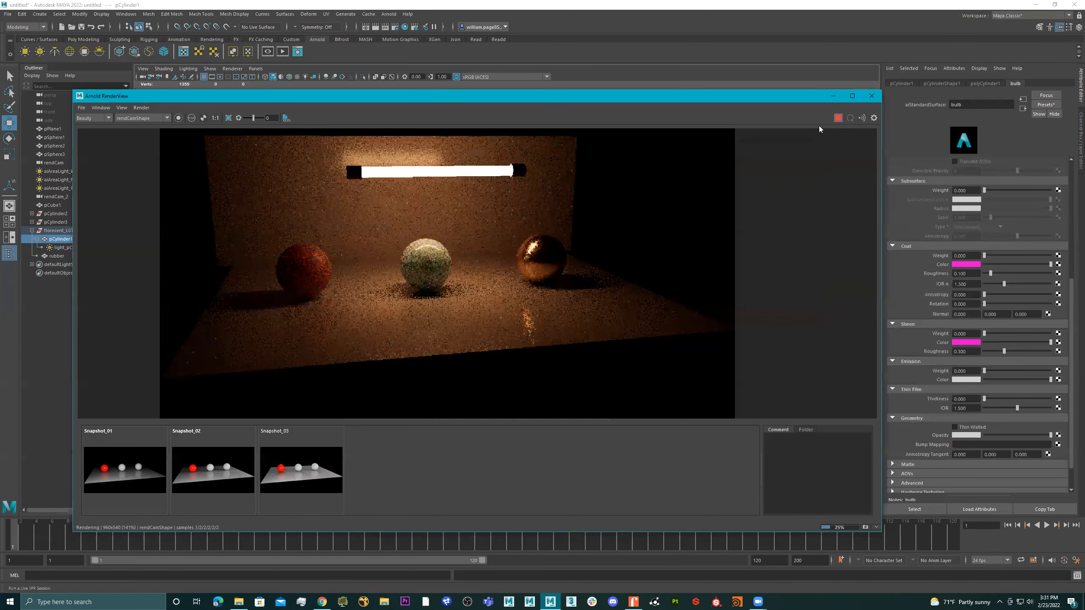
pyautogui.scroll(-1, 968, 354)
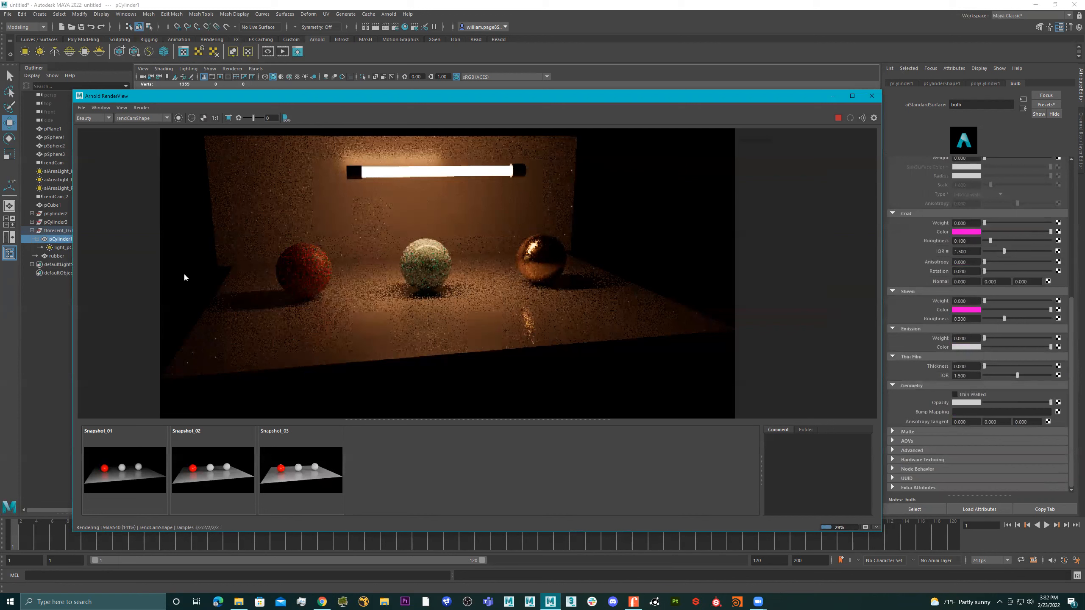
# Set the color of the tube's mesh light to magenta
pyautogui.click(59, 248)
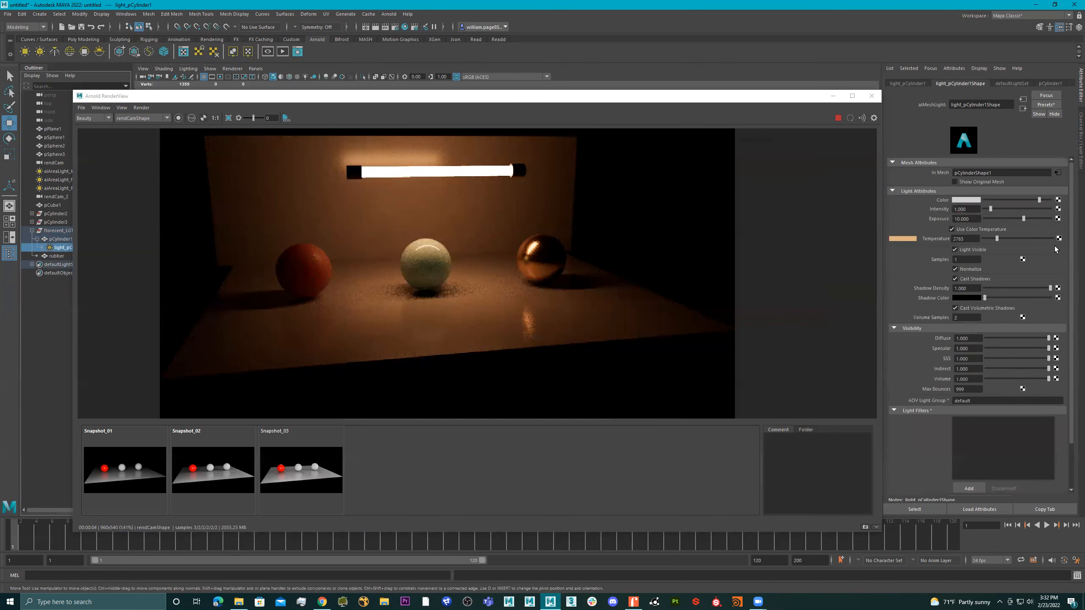
pyautogui.click(967, 200)
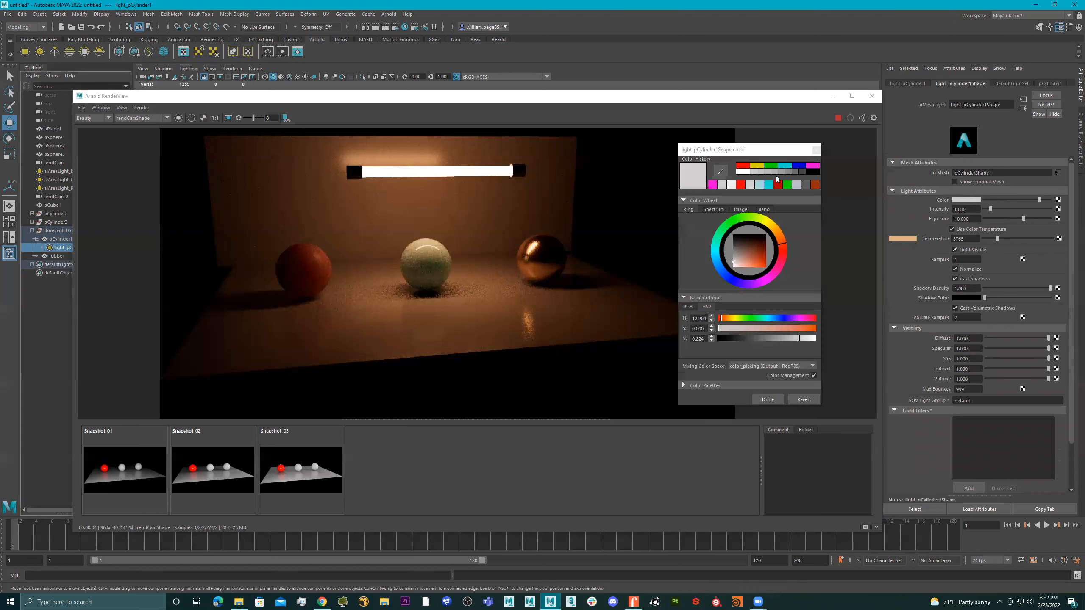
pyautogui.click(810, 165)
pyautogui.click(767, 399)
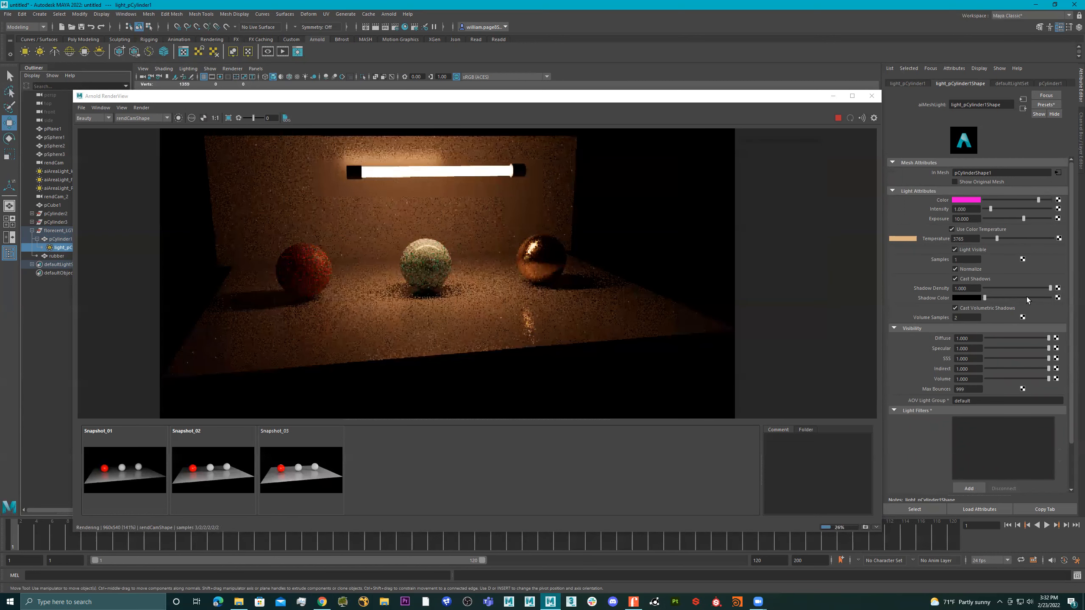
pyautogui.scroll(-3, 1027, 300)
pyautogui.scroll(3, 1025, 307)
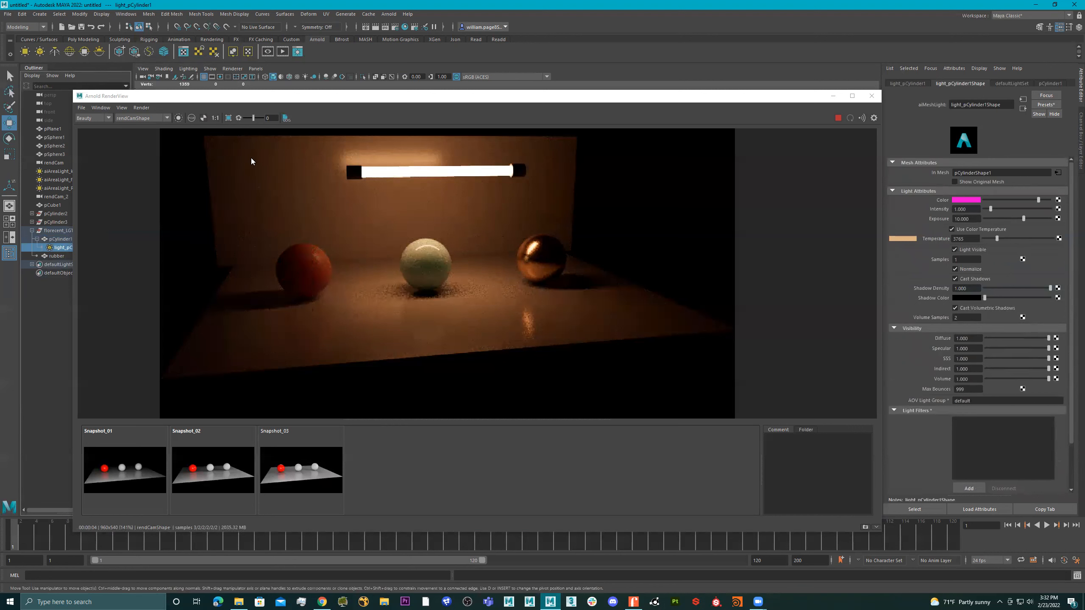
# Reselect the tube's mesh light and raise its exposure to 10.523
pyautogui.click(422, 172)
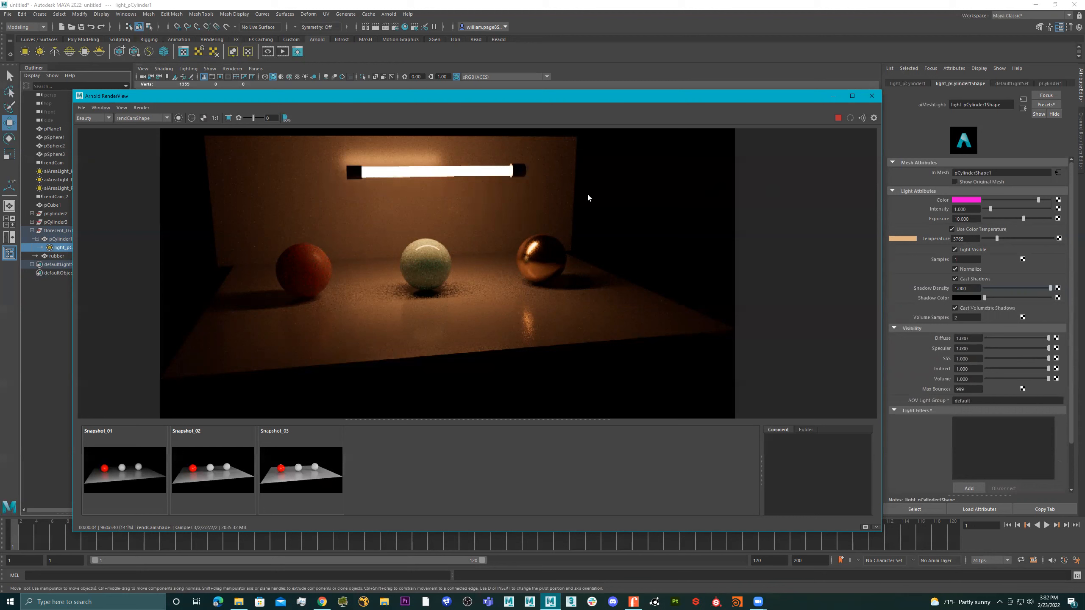
pyautogui.click(457, 174)
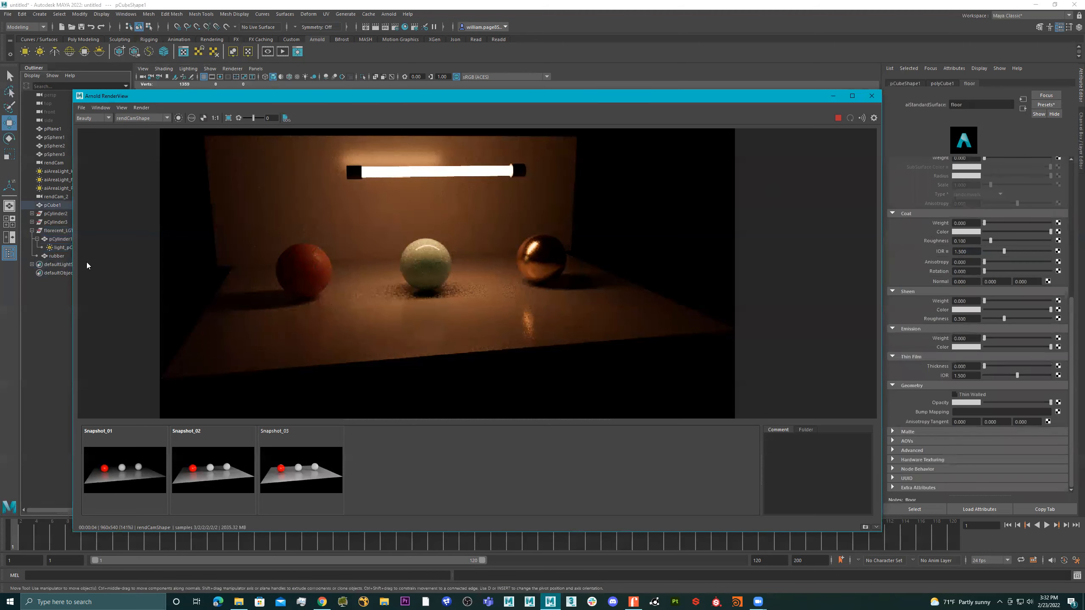
pyautogui.click(53, 246)
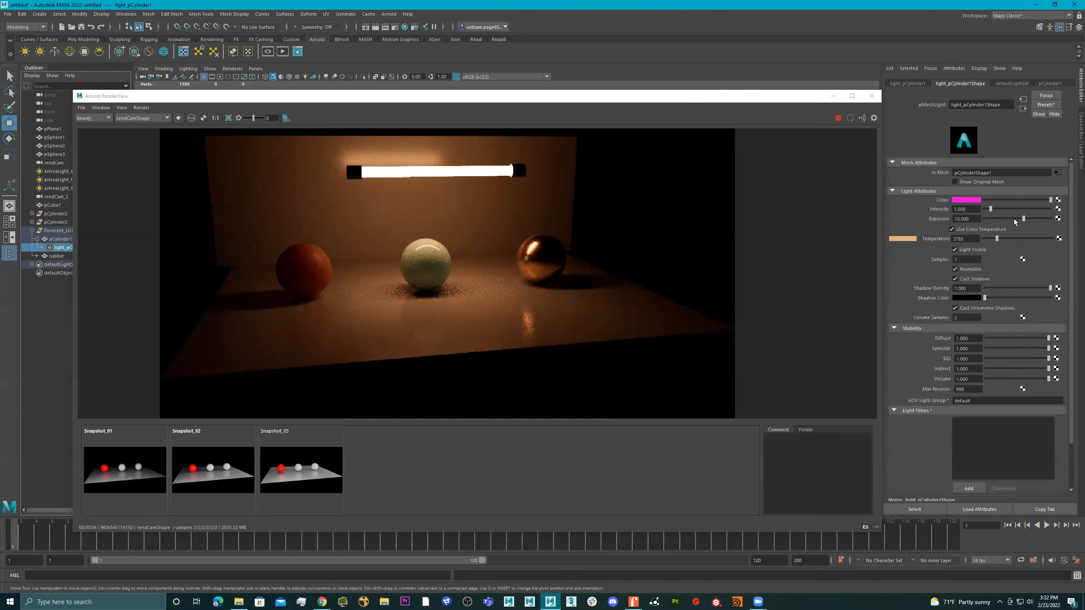
pyautogui.moveTo(1024, 218); pyautogui.dragTo(1027, 219)
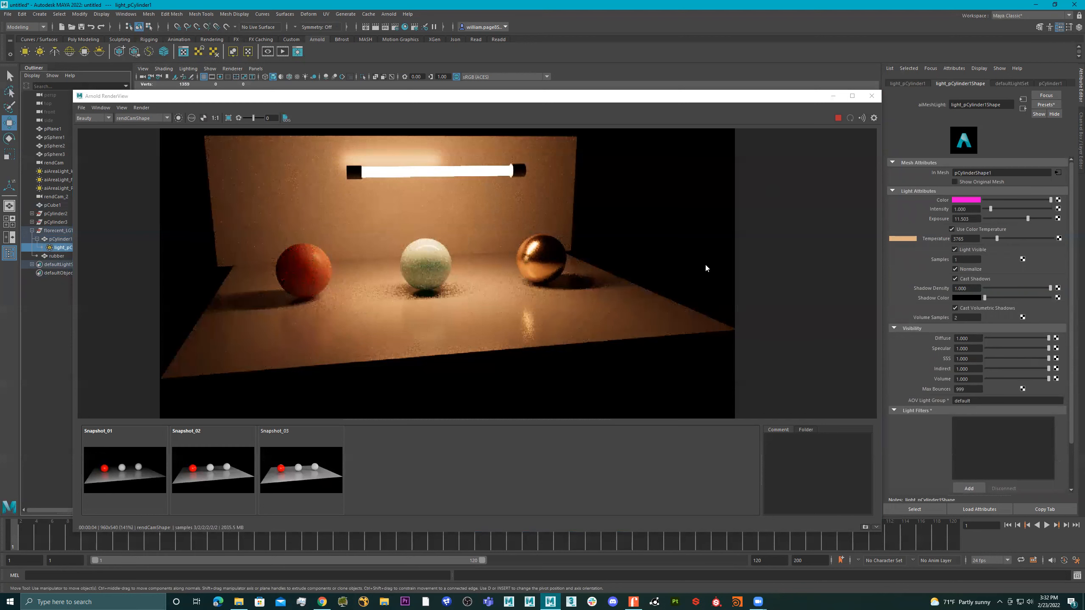
pyautogui.moveTo(1020, 217); pyautogui.dragTo(1024, 218)
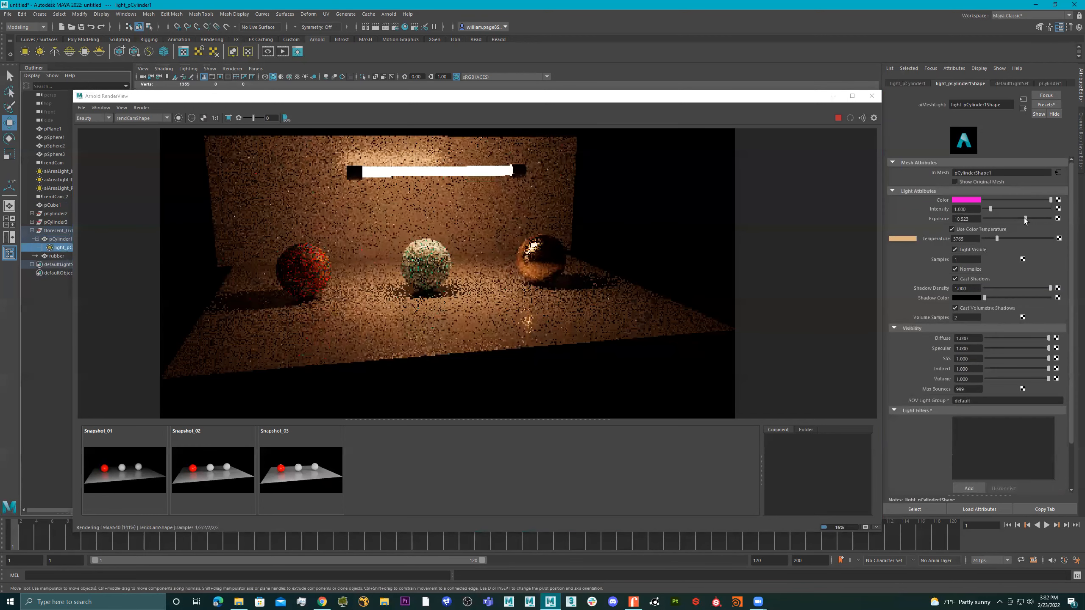
# Turn off Light Visible for the tube's mesh light
pyautogui.click(964, 250)
pyautogui.click(964, 250)
pyautogui.click(964, 250)
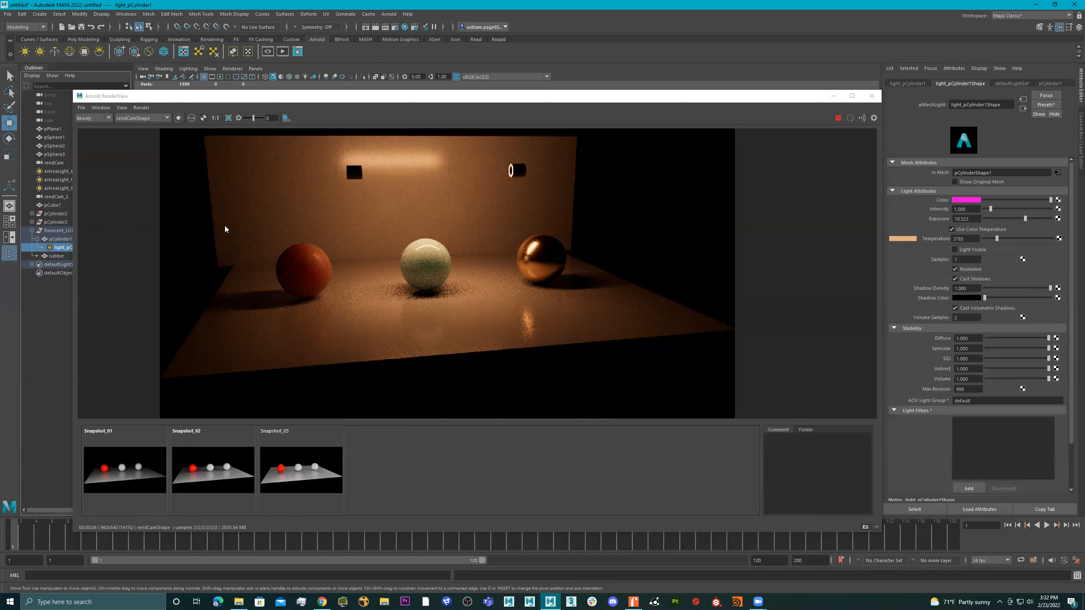
# Duplicate the bulb cylinder pCylinder1 with its light and move the copy out of the fluorescent light group
pyautogui.click(61, 240)
pyautogui.moveTo(293, 99); pyautogui.dragTo(468, 232)
pyautogui.click(82, 241)
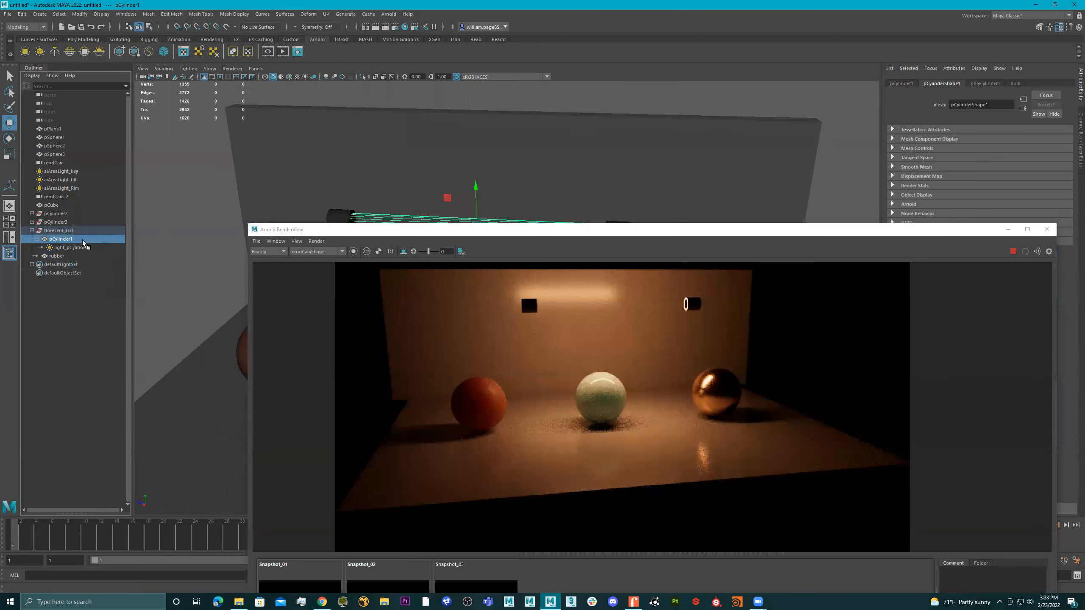
pyautogui.hotkey('ctrl', 'd')
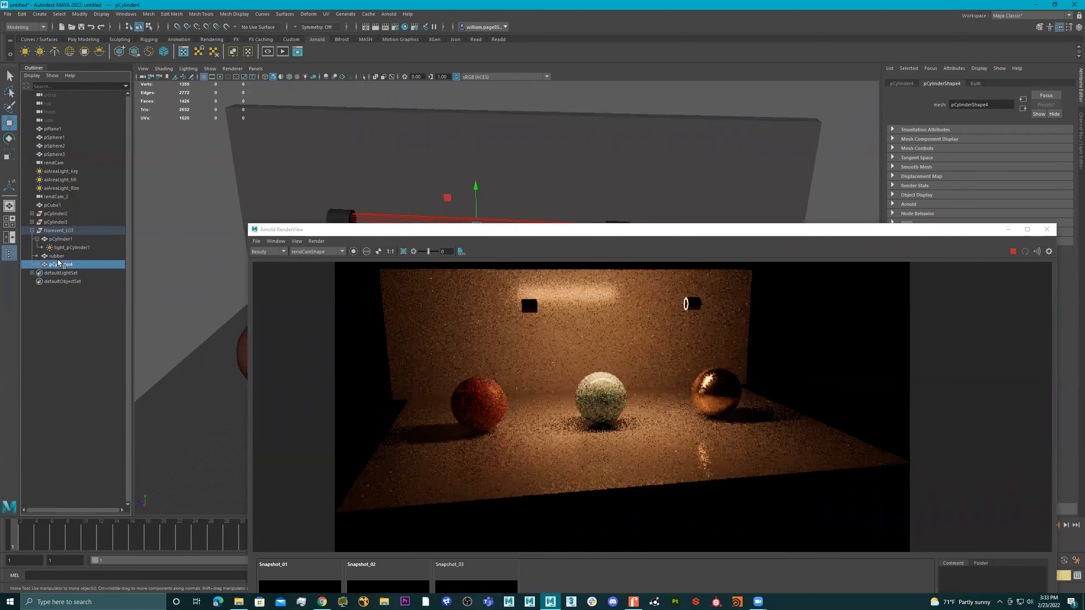
pyautogui.click(38, 264)
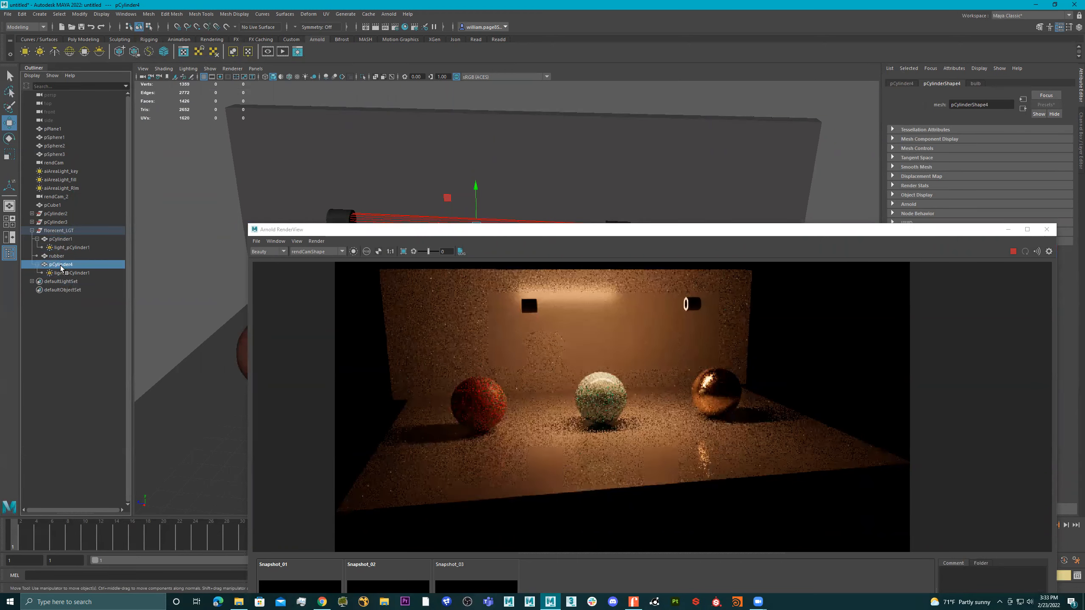
pyautogui.moveTo(56, 223); pyautogui.dragTo(54, 225, button='middle')
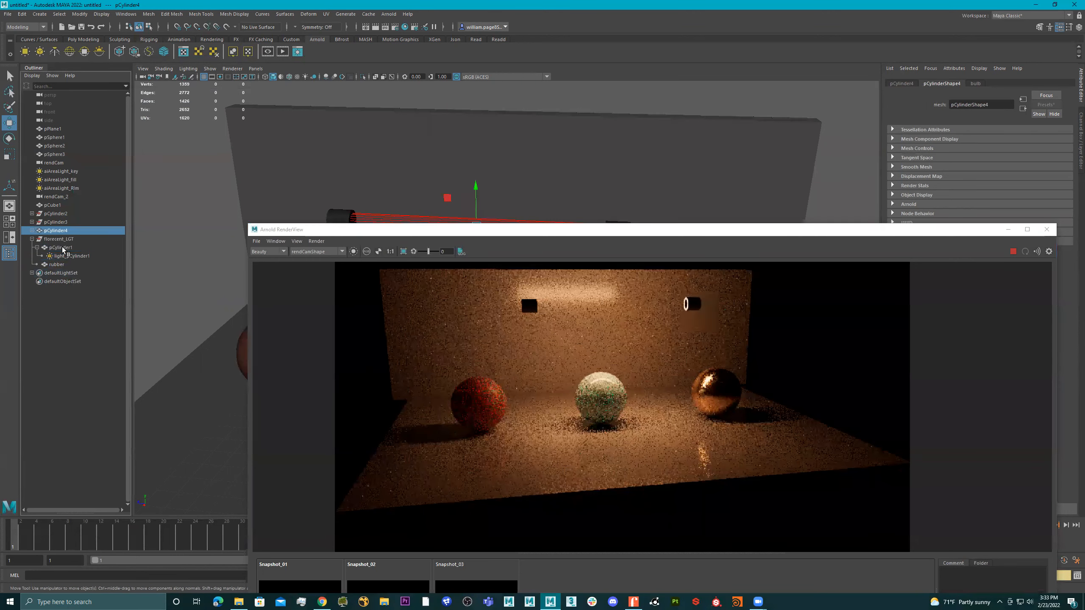
pyautogui.click(32, 231)
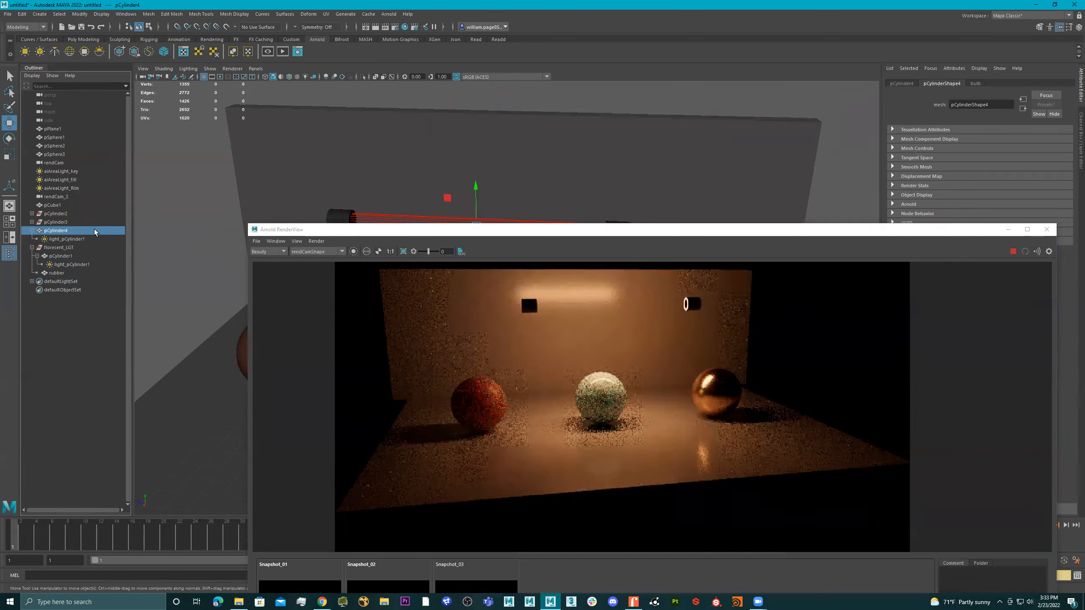
# Delete the mesh light nested under the duplicated cylinder, keeping only its geometry
pyautogui.click(443, 231)
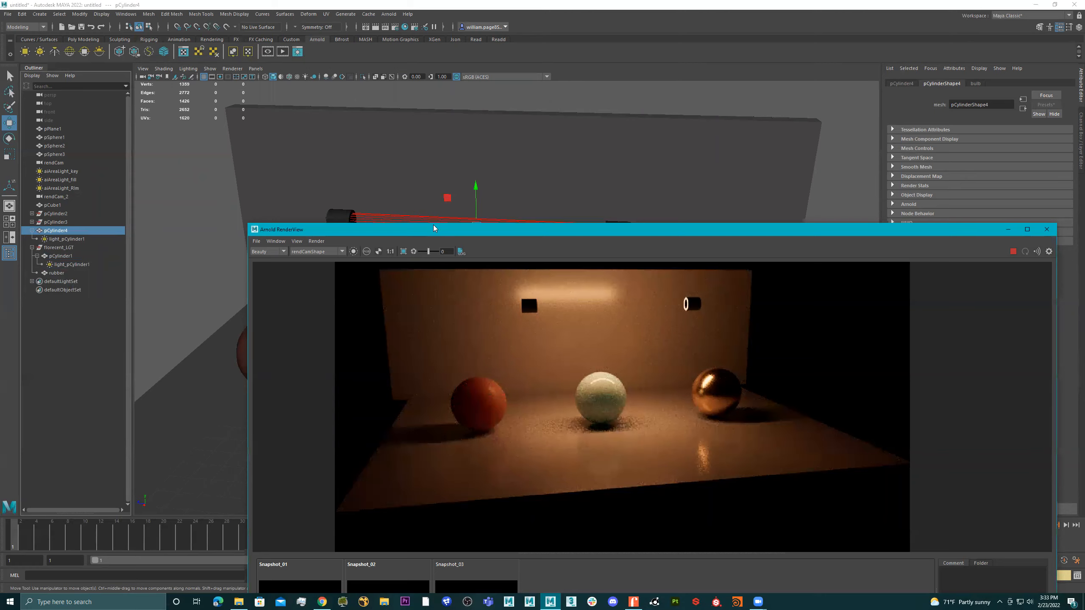
pyautogui.moveTo(433, 227); pyautogui.dragTo(297, 114)
pyautogui.click(32, 231)
pyautogui.click(32, 231)
pyautogui.click(56, 239)
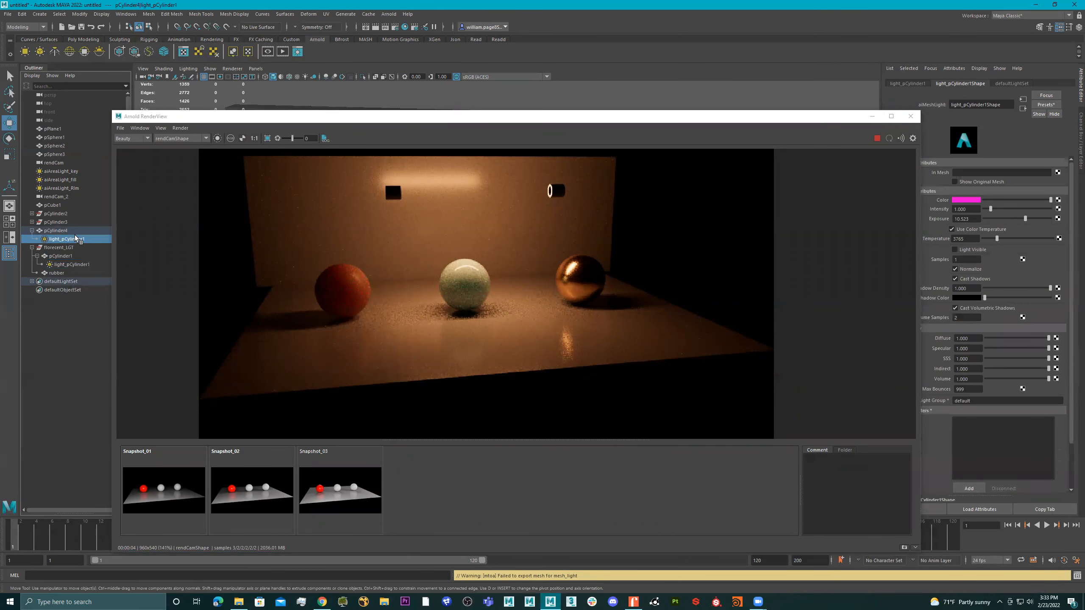
pyautogui.press('Delete')
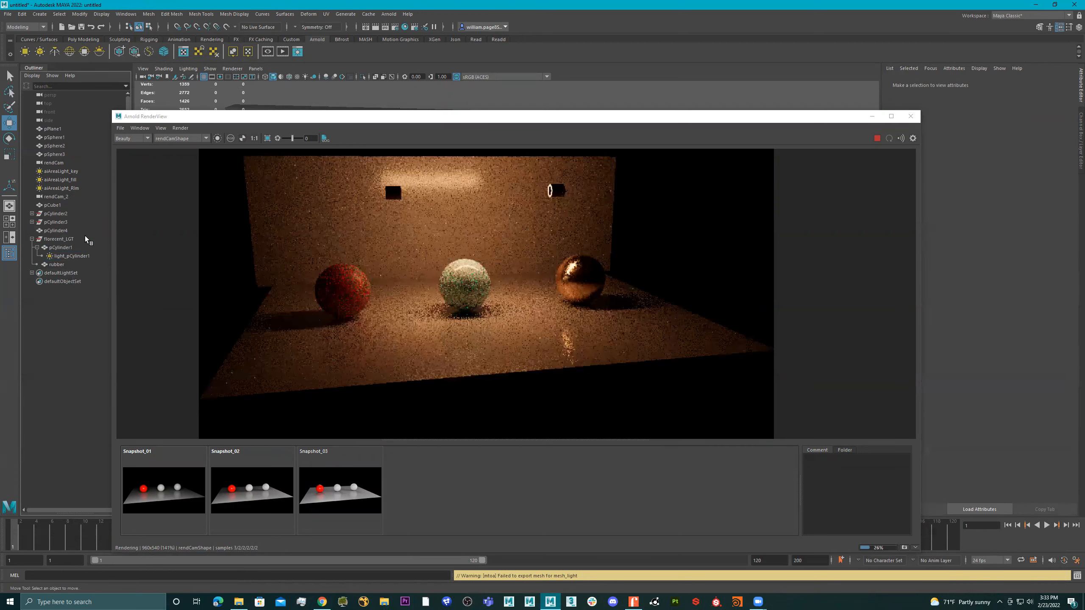
# Replace the duplicated cylinder pCylinder4's bulb material settings with the Foam preset and close the render view
pyautogui.click(56, 231)
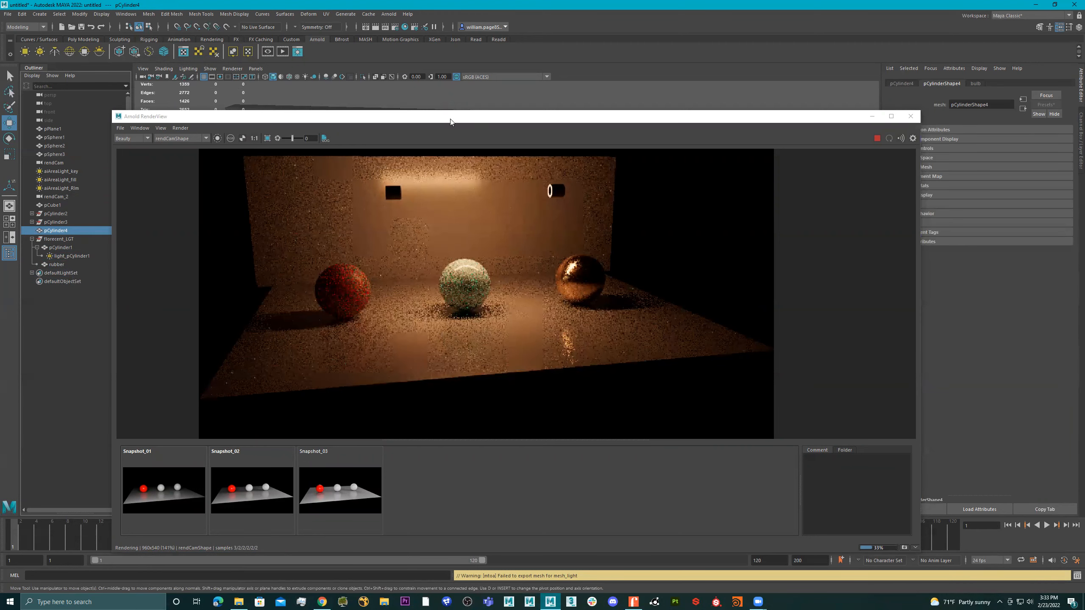
pyautogui.click(437, 138)
pyautogui.moveTo(438, 116); pyautogui.dragTo(383, 209)
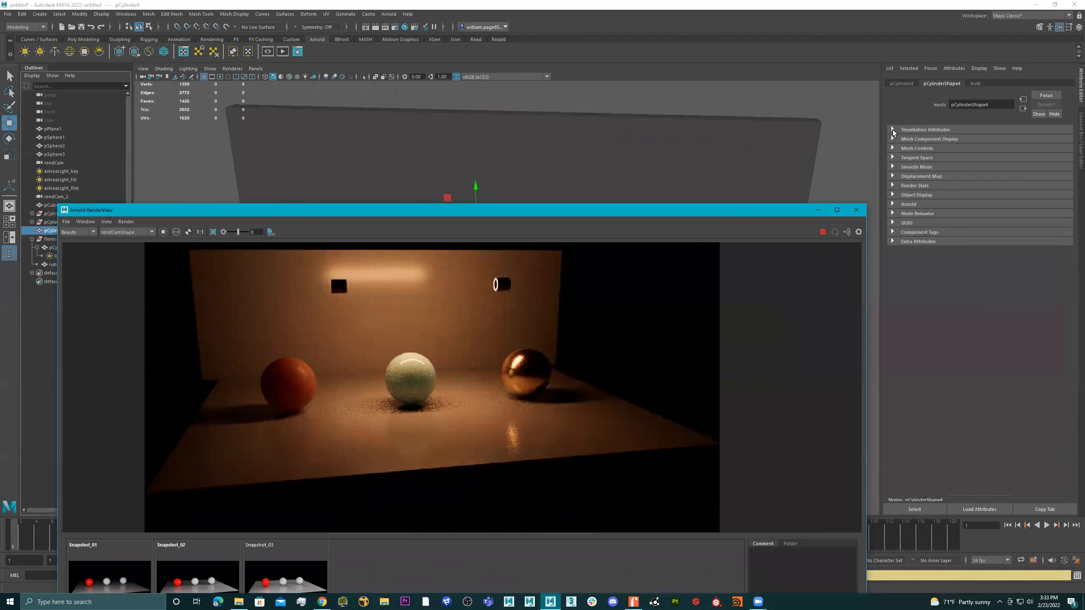
pyautogui.click(976, 84)
pyautogui.scroll(5, 1030, 246)
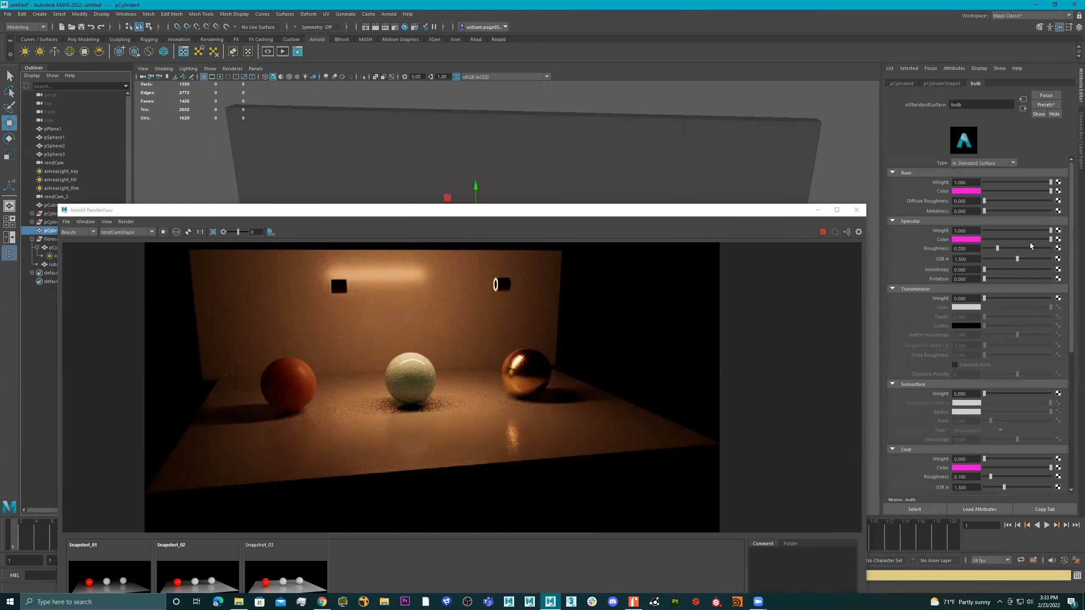
pyautogui.click(1045, 104)
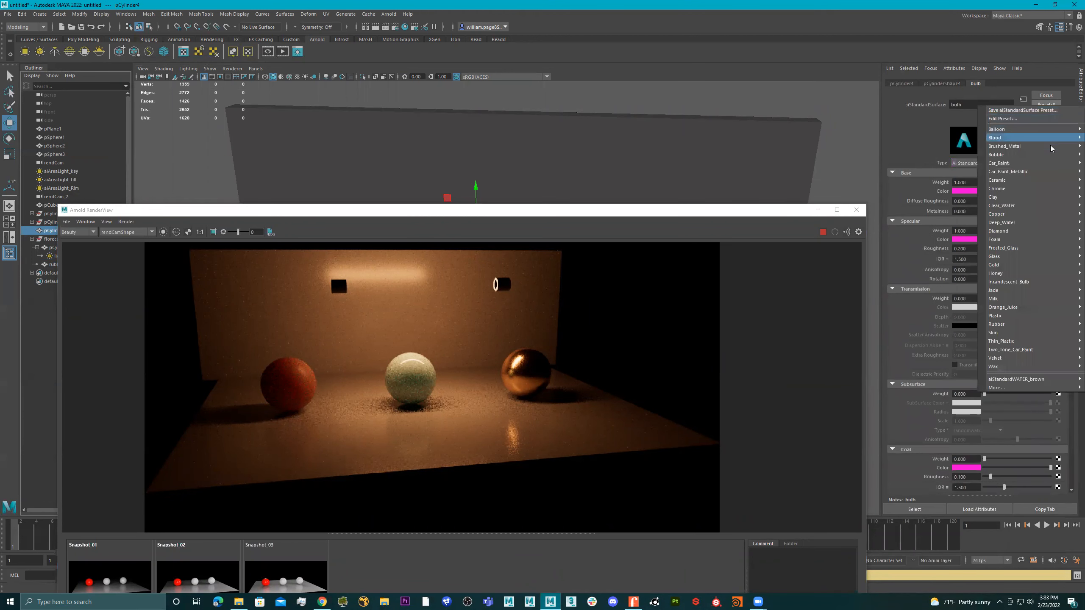
pyautogui.moveTo(1040, 158)
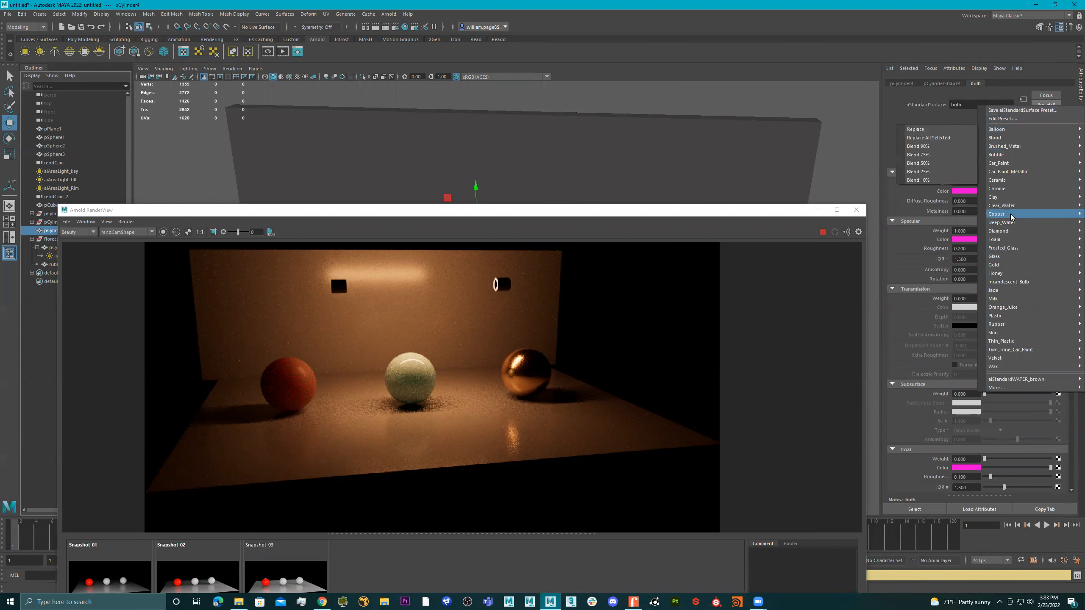
pyautogui.moveTo(1008, 215)
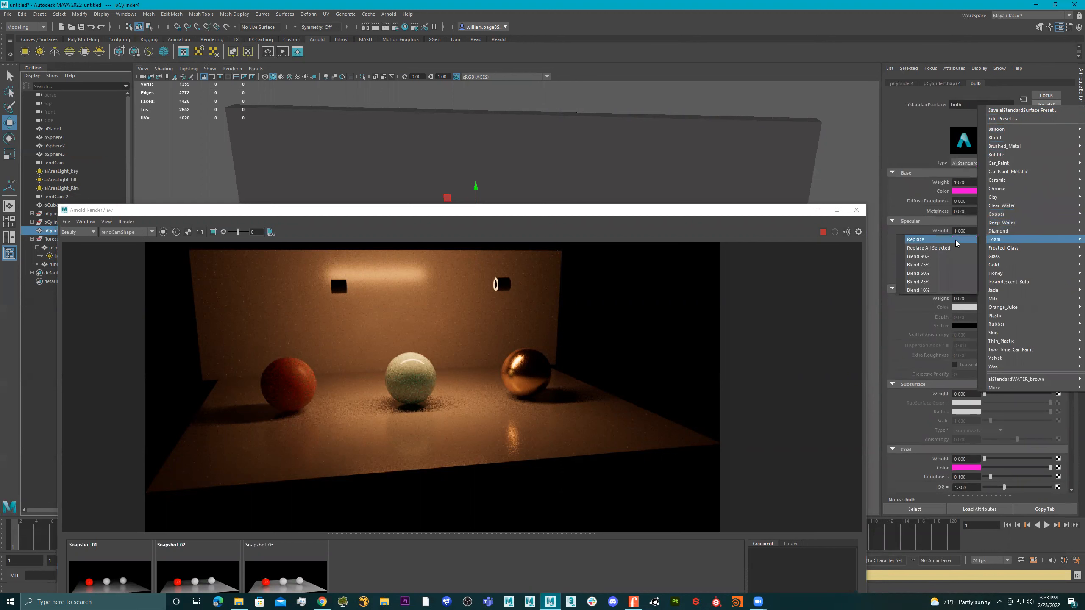
pyautogui.click(946, 245)
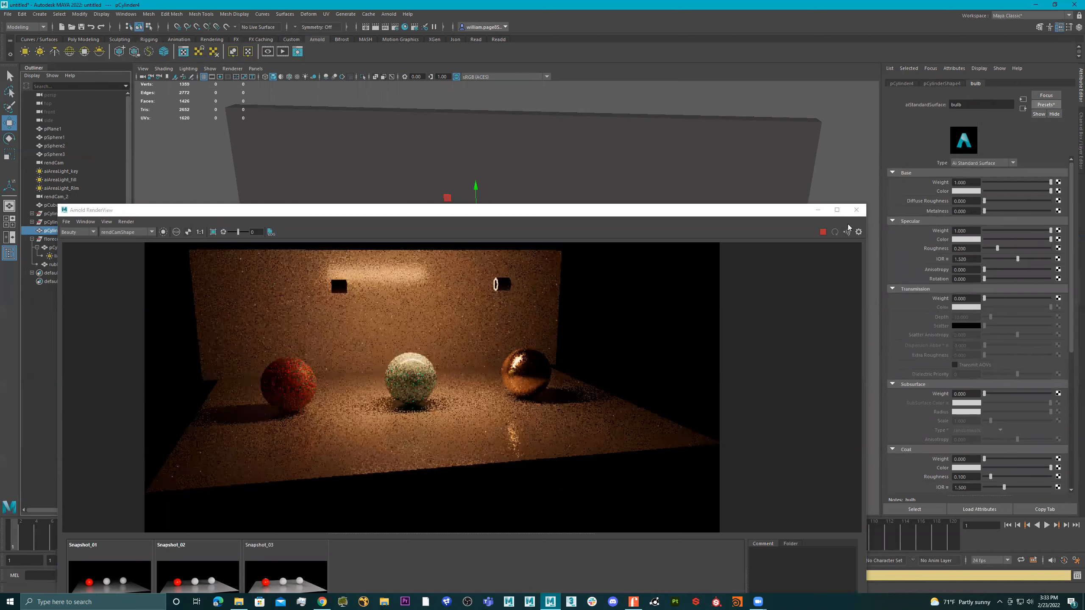
pyautogui.click(855, 210)
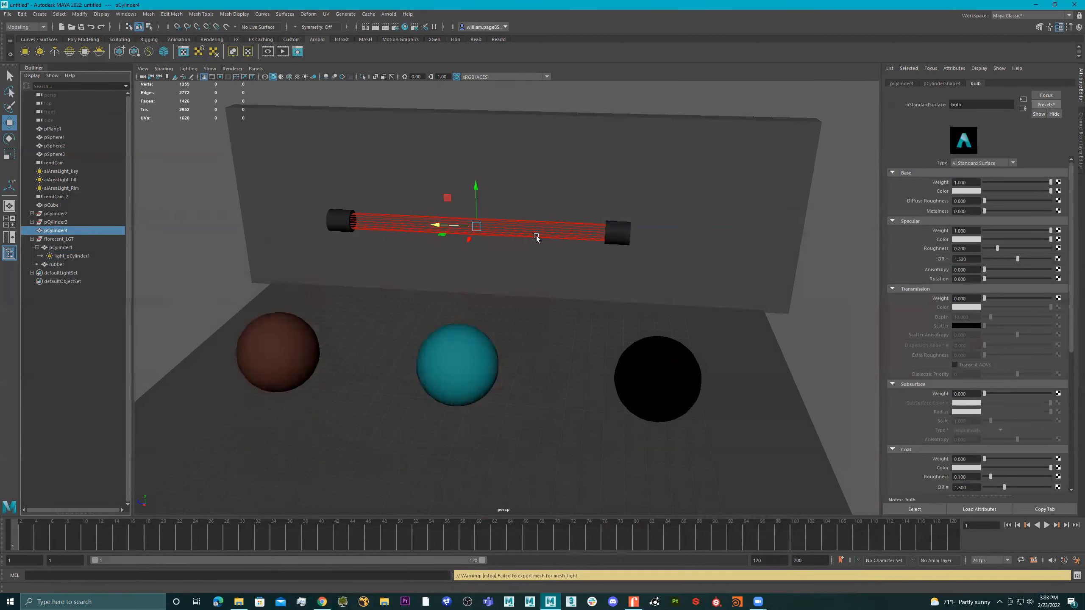
# Hide the duplicated cylinder pCylinder4 and show it again
pyautogui.click(54, 232)
pyautogui.press('h')
pyautogui.press('h')
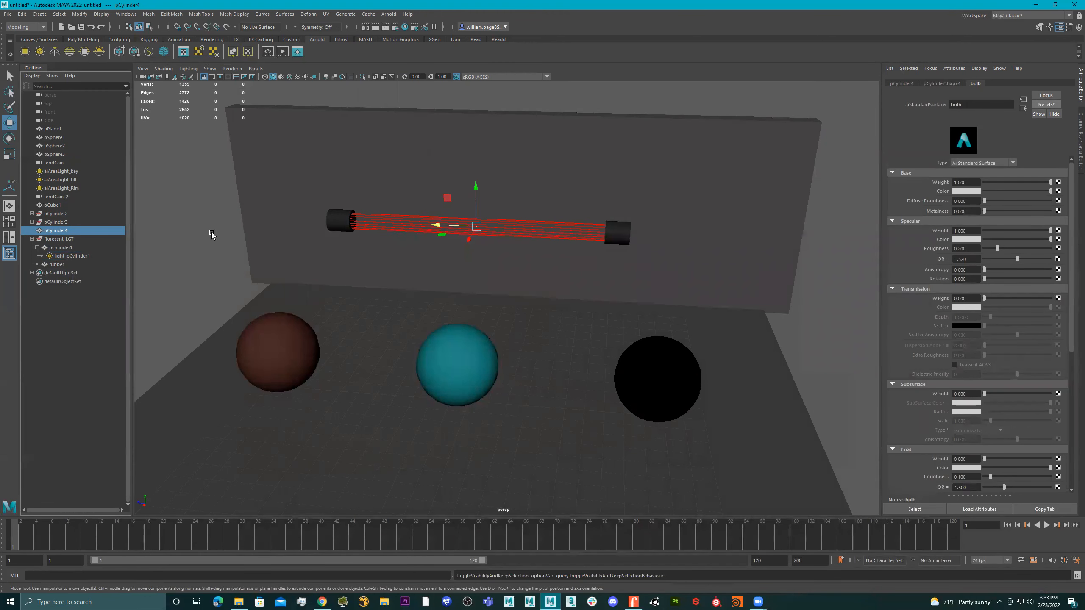
# Hide the fluorescent light group and delete the duplicated cylinder pCylinder4
pyautogui.click(56, 240)
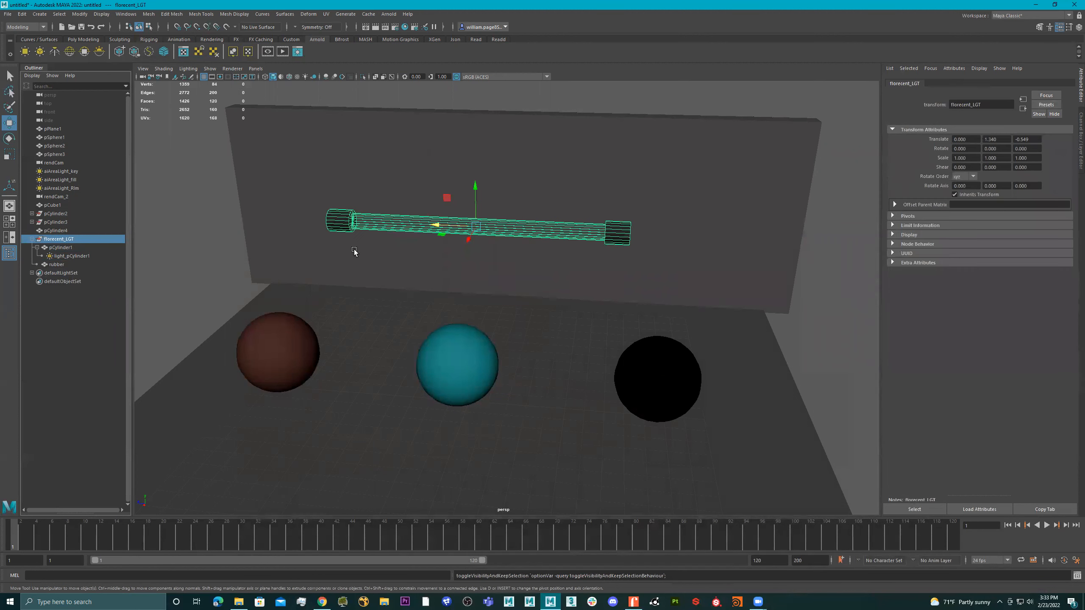
pyautogui.press('h')
pyautogui.click(79, 231)
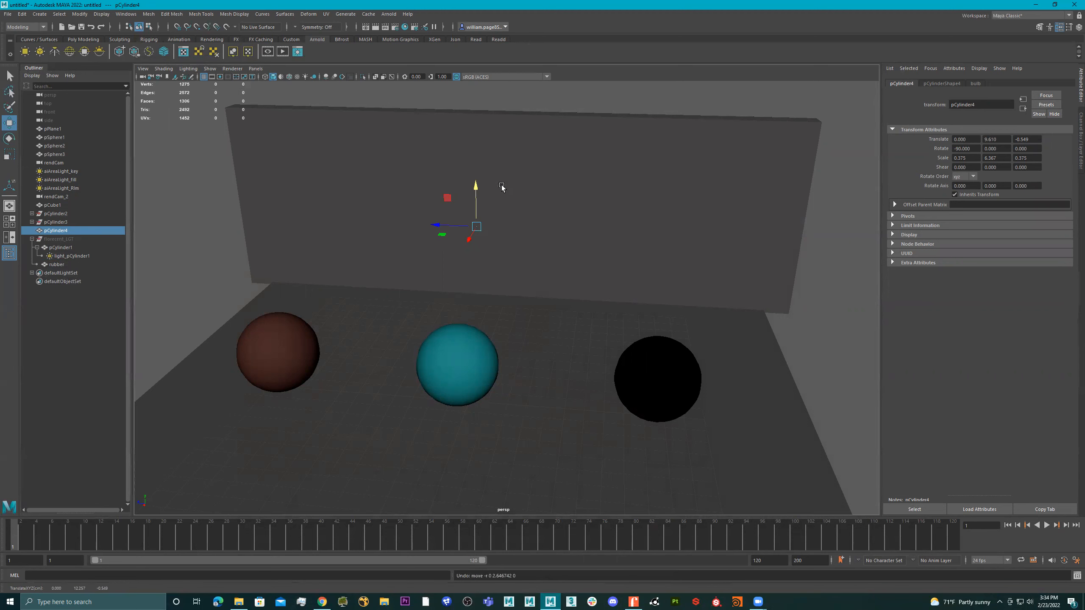
pyautogui.press('Delete')
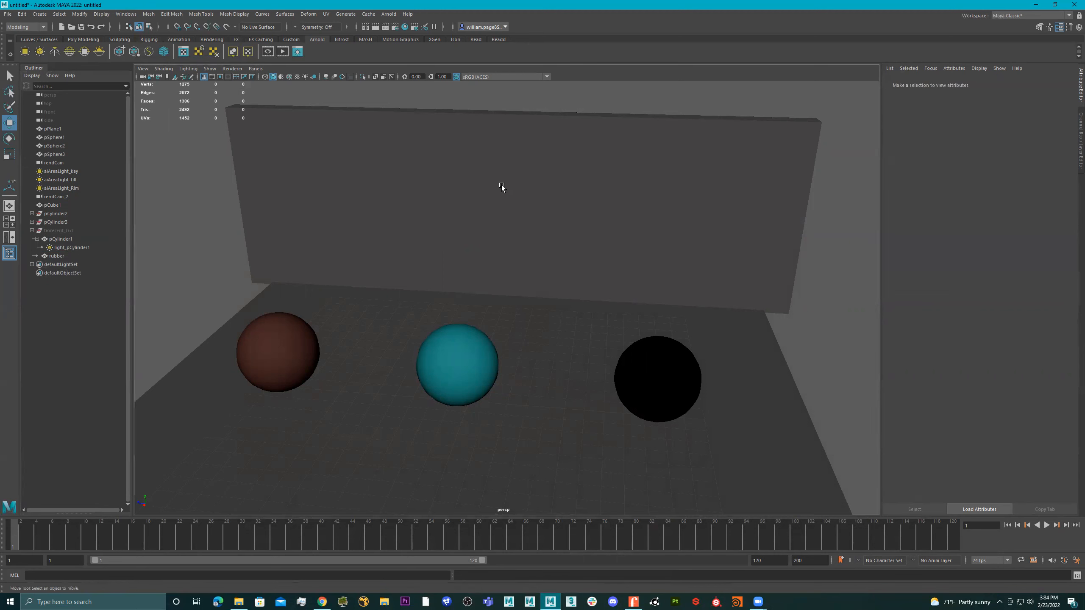